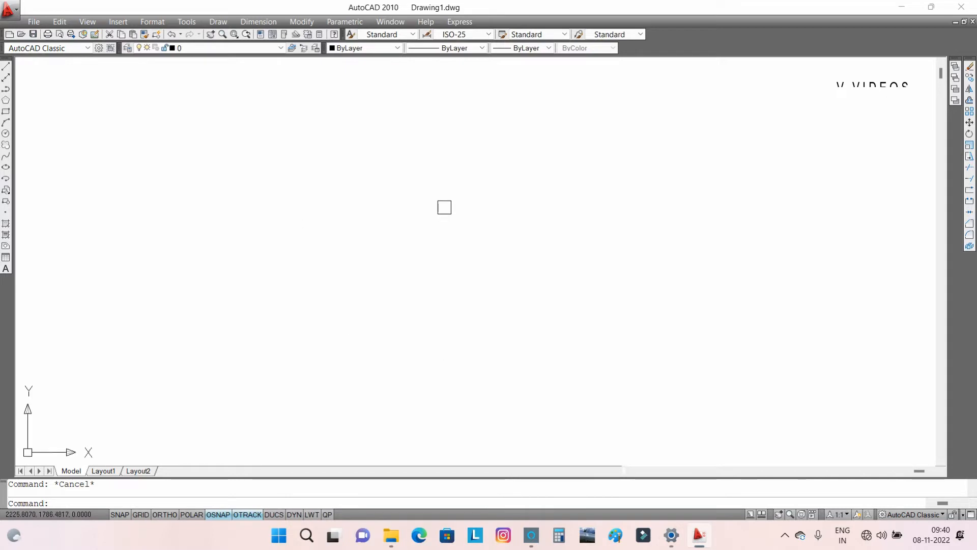
# Draw a freehand-sized rectangle in the empty drawing with the Rectangle command.
pyautogui.scroll(-3, 444, 208)
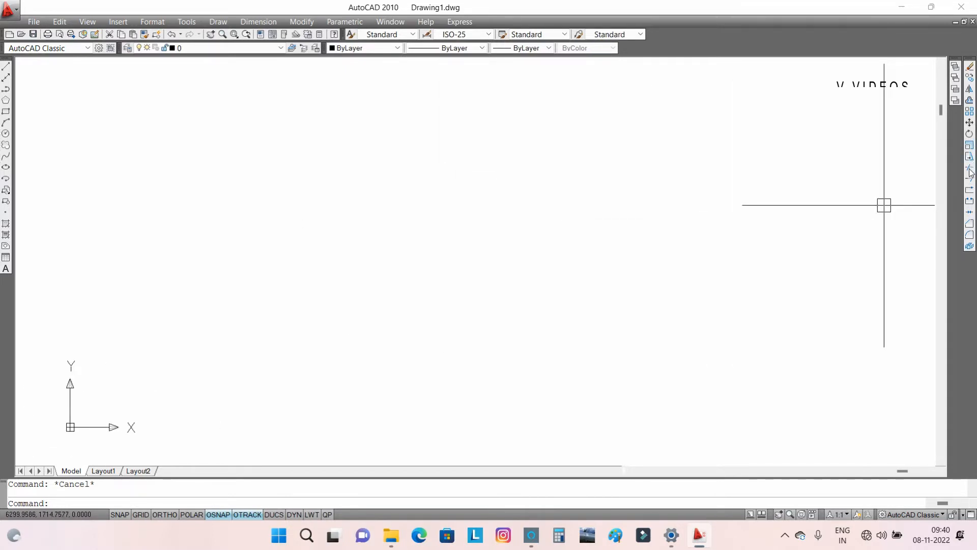
pyautogui.moveTo(472, 209); pyautogui.dragTo(751, 236, button='middle')
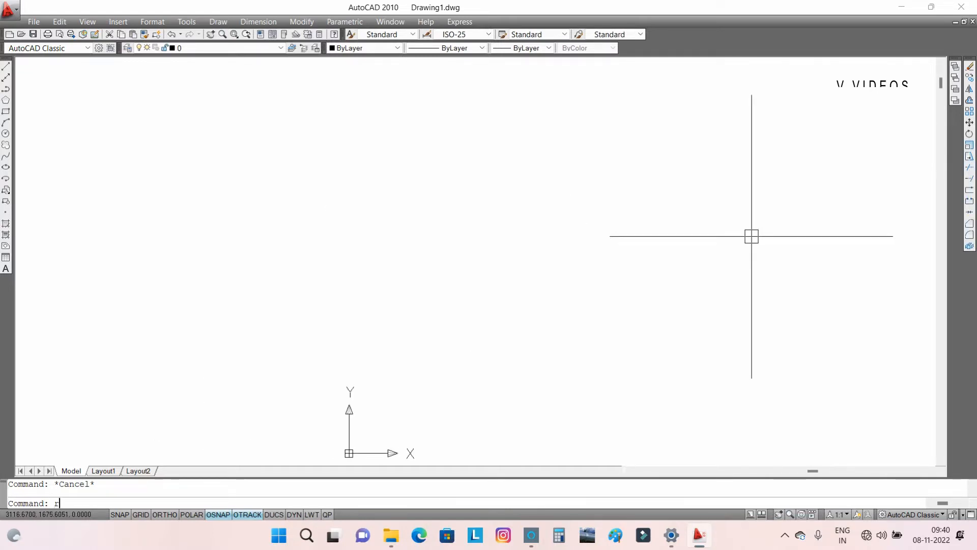
pyautogui.press('Return')
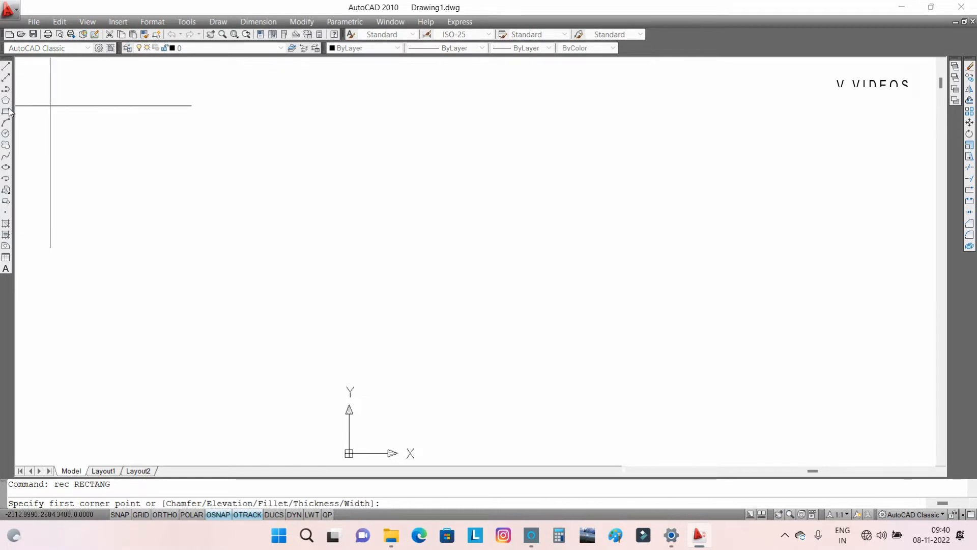
pyautogui.press('Escape')
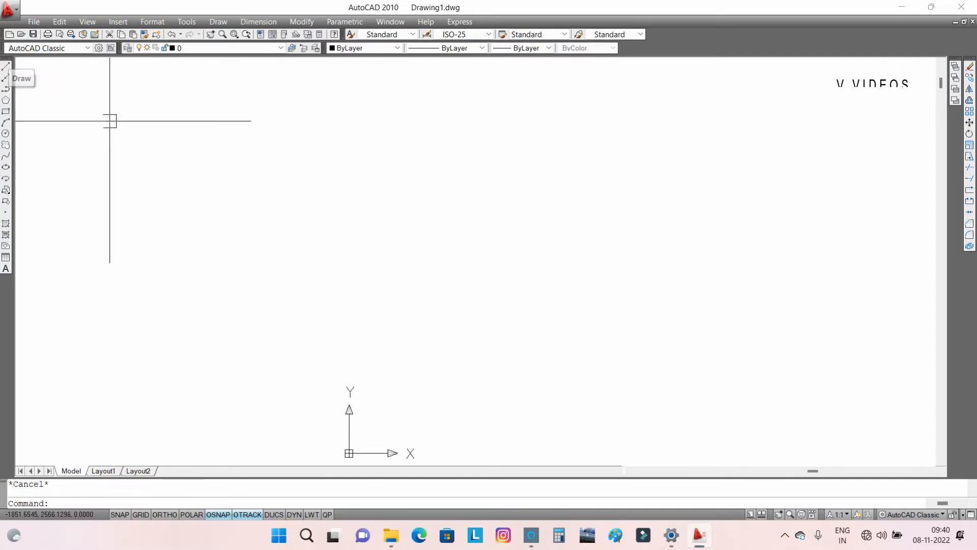
pyautogui.click(6, 112)
pyautogui.click(197, 158)
pyautogui.click(487, 325)
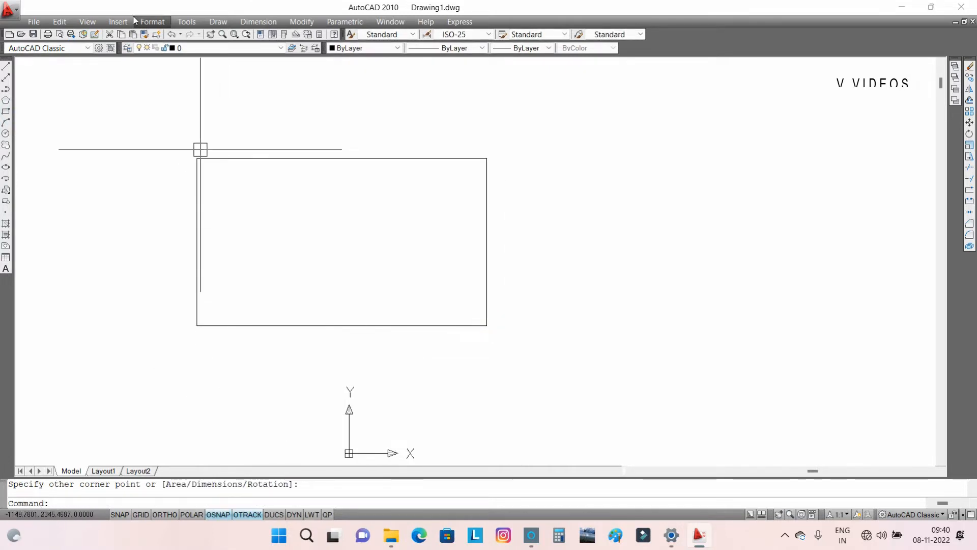
# Turn off the Origin option for the UCS icon and bring the rectangle to the middle of the view.
pyautogui.click(87, 21)
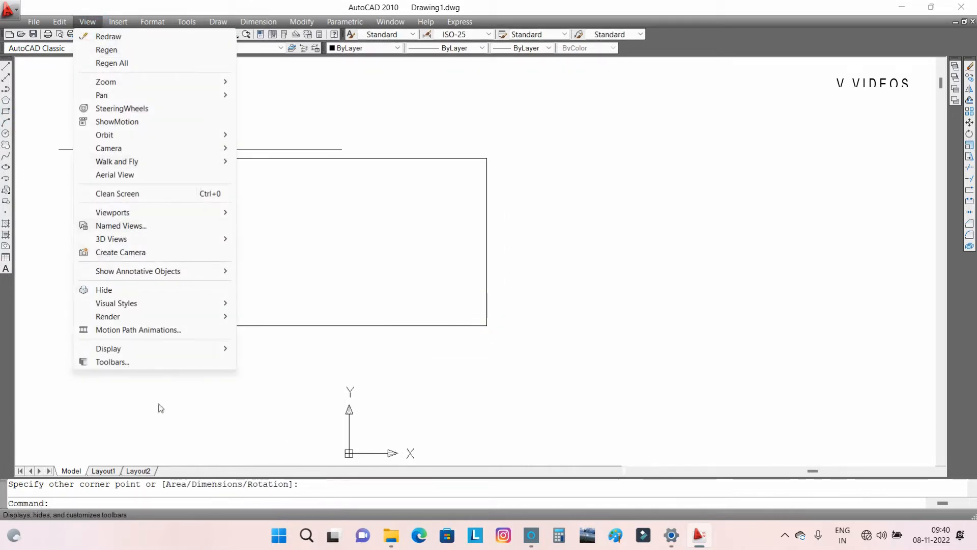
pyautogui.moveTo(144, 348)
pyautogui.moveTo(289, 348)
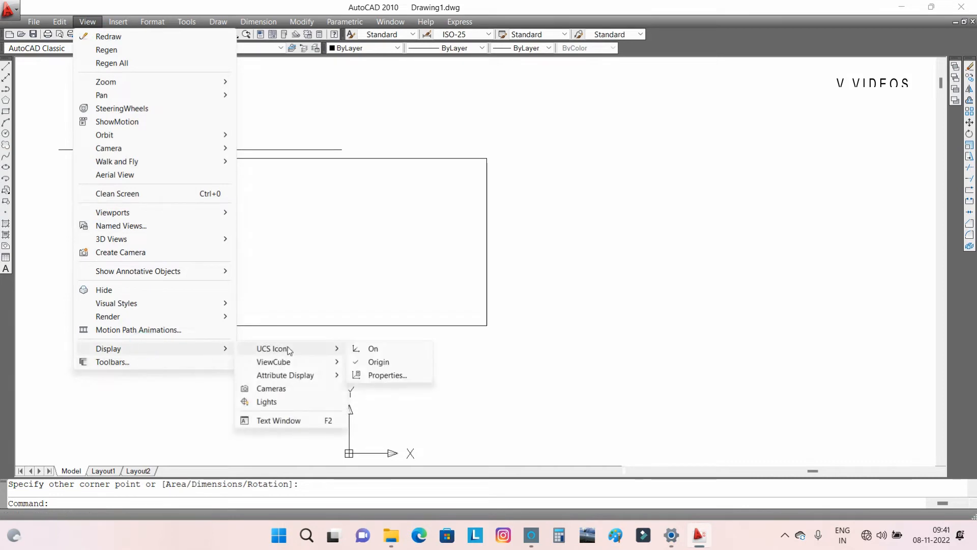
pyautogui.click(396, 365)
pyautogui.moveTo(212, 355); pyautogui.dragTo(249, 365, button='middle')
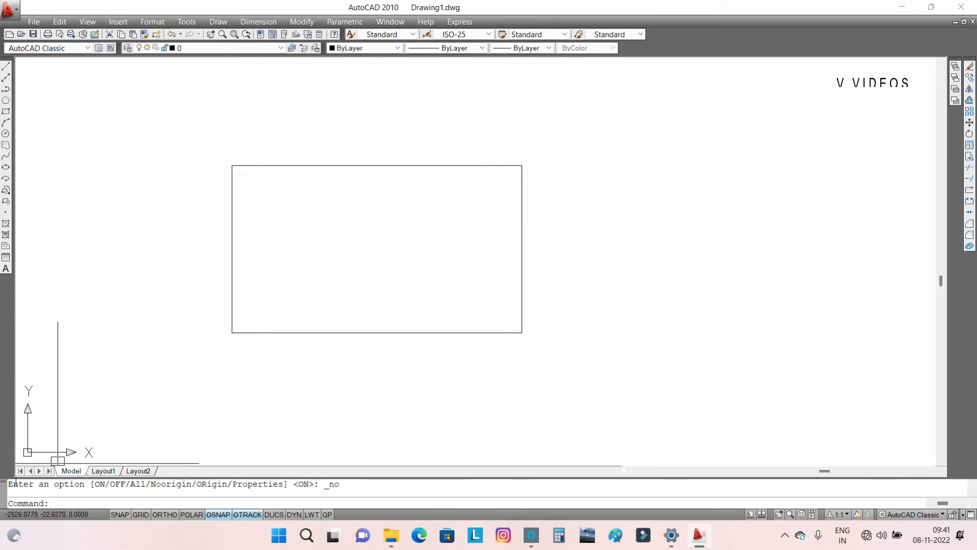
pyautogui.moveTo(365, 212); pyautogui.dragTo(520, 233, button='middle')
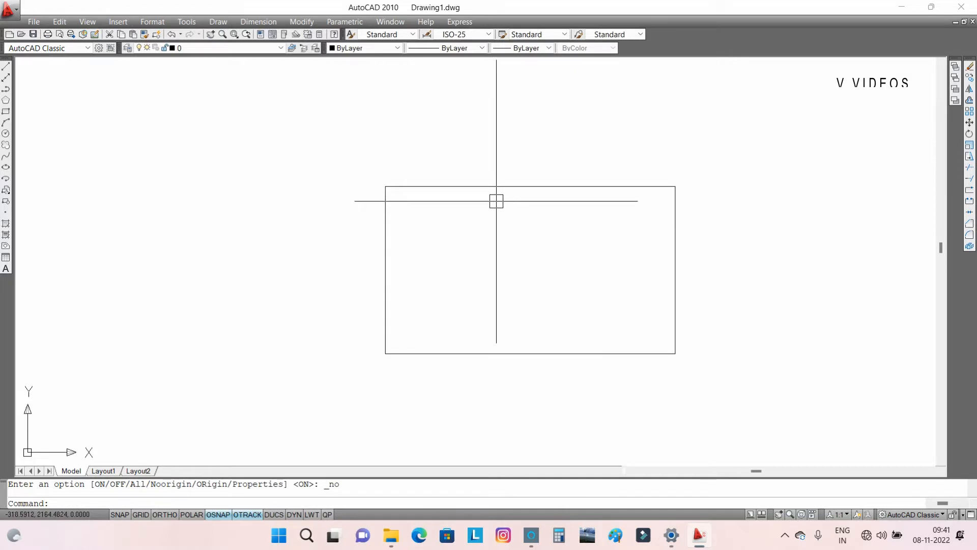
pyautogui.moveTo(496, 201); pyautogui.dragTo(439, 203, button='middle')
pyautogui.press('Escape')
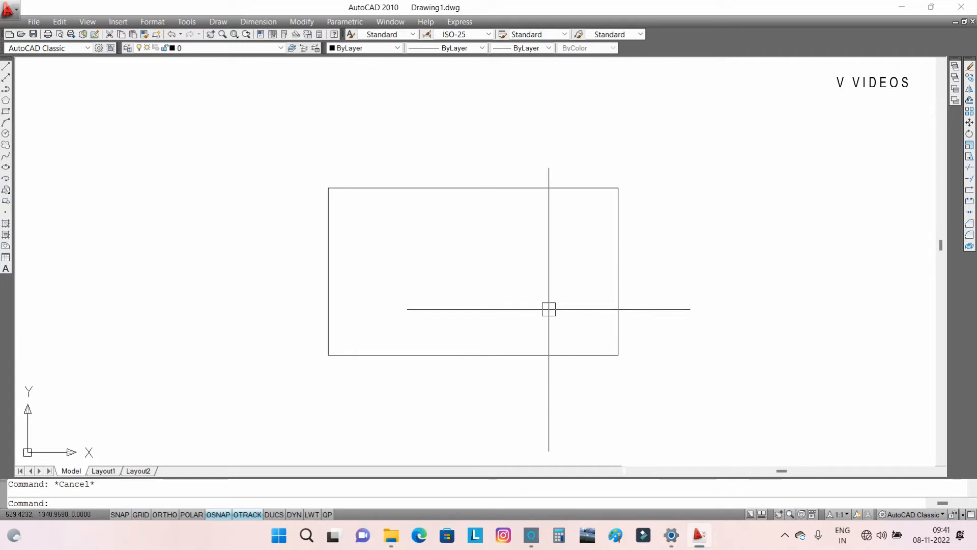
pyautogui.moveTo(594, 281); pyautogui.dragTo(538, 277, button='middle')
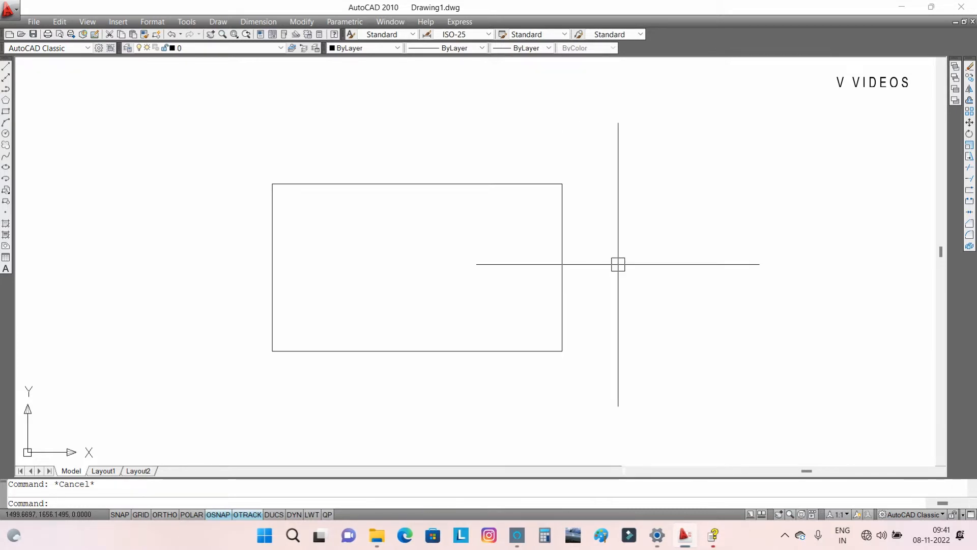
# Trim the rectangle's top edge using the rectangle itself as the cutting edge, and undo the trim.
pyautogui.click(970, 170)
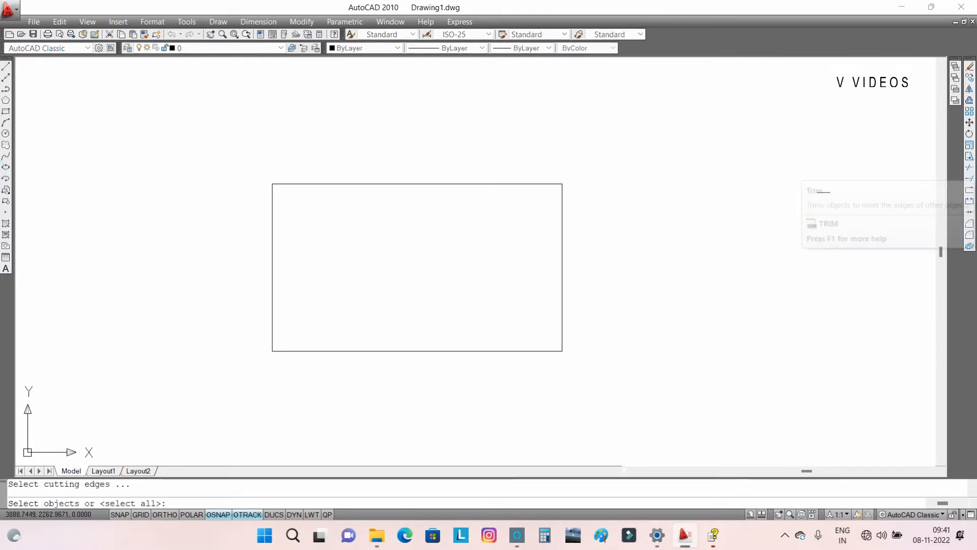
pyautogui.click(455, 185)
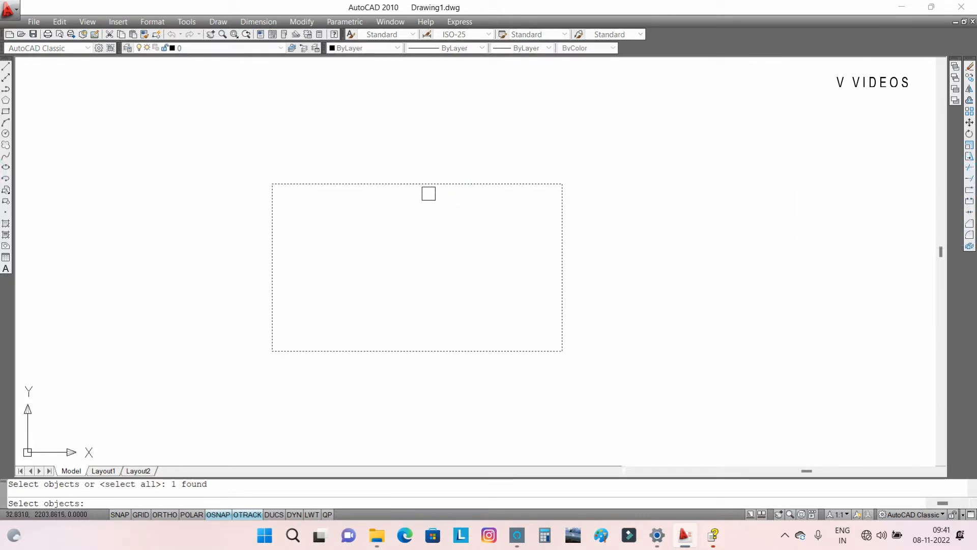
pyautogui.press('Return')
pyautogui.click(478, 184)
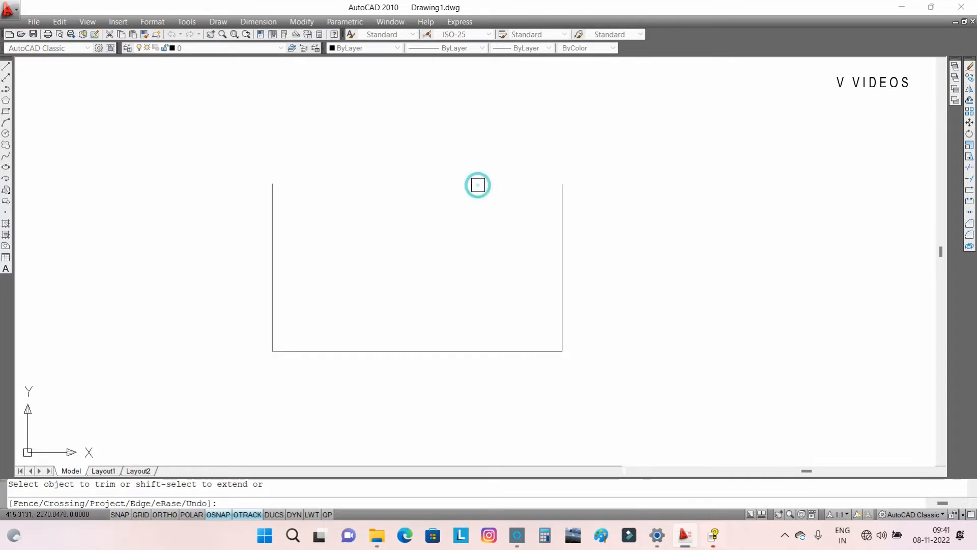
pyautogui.press('Escape')
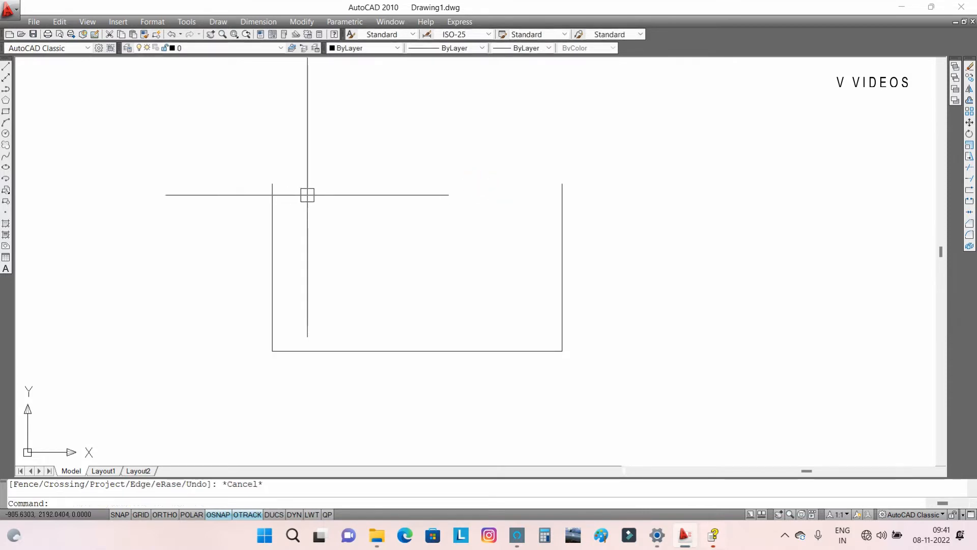
pyautogui.write('u')
pyautogui.press('Return')
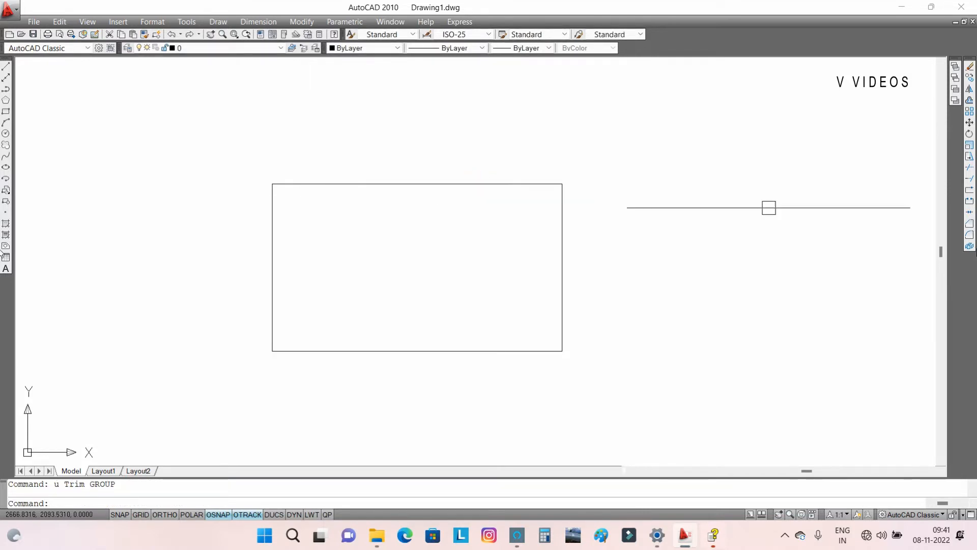
# Trim the rectangle's top edge with all objects accepted as cutting edges, and undo that trim.
pyautogui.click(969, 171)
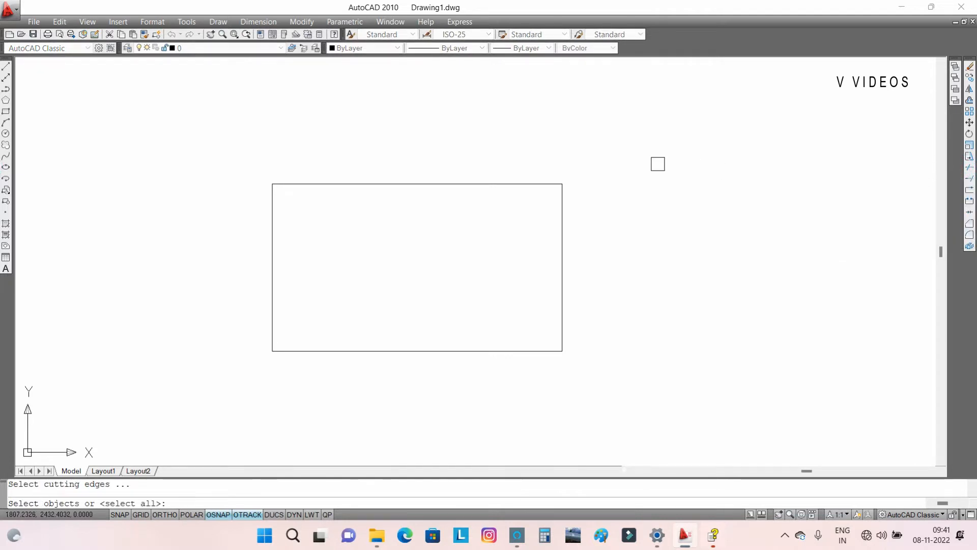
pyautogui.press('Return')
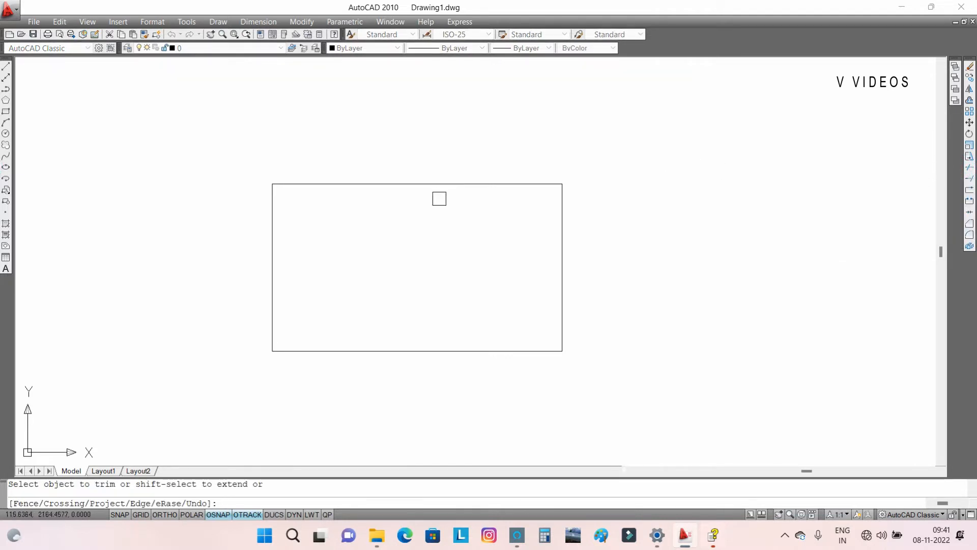
pyautogui.click(430, 184)
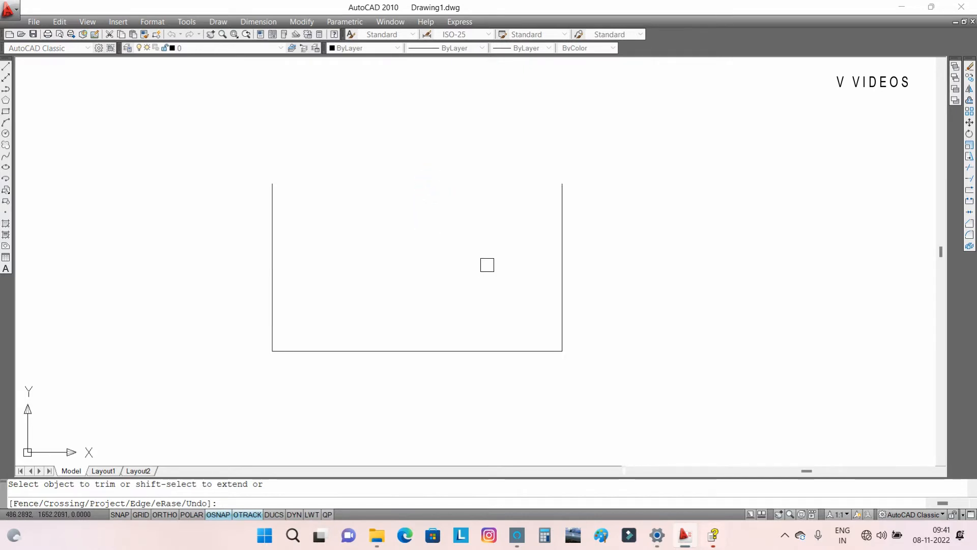
pyautogui.press('Escape')
pyautogui.write('u')
pyautogui.press('Return')
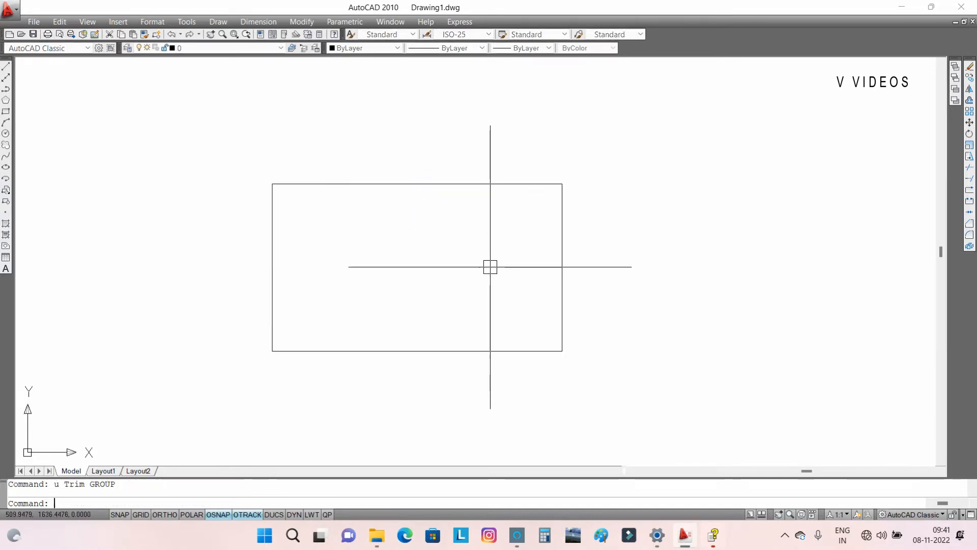
pyautogui.press('Escape')
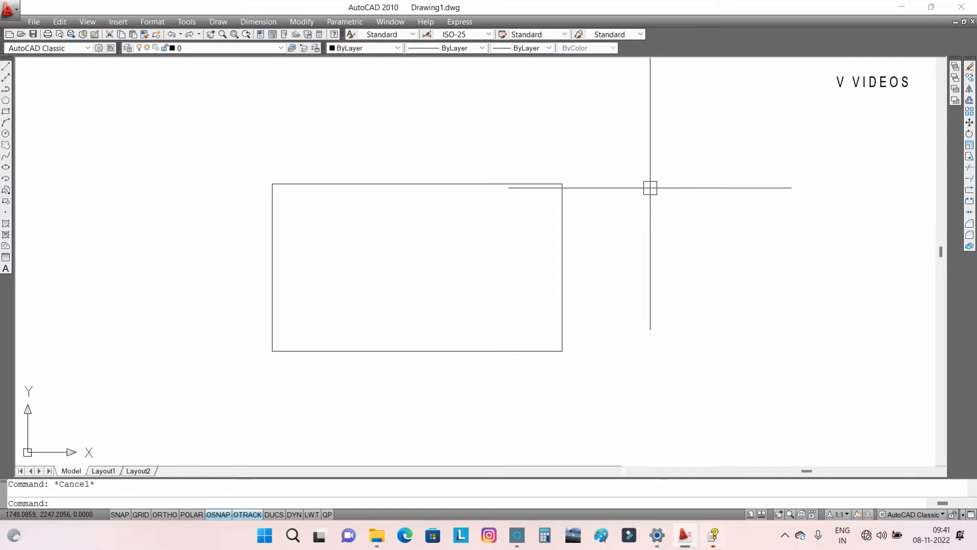
pyautogui.write('tr')
pyautogui.press('Return')
pyautogui.press('Return')
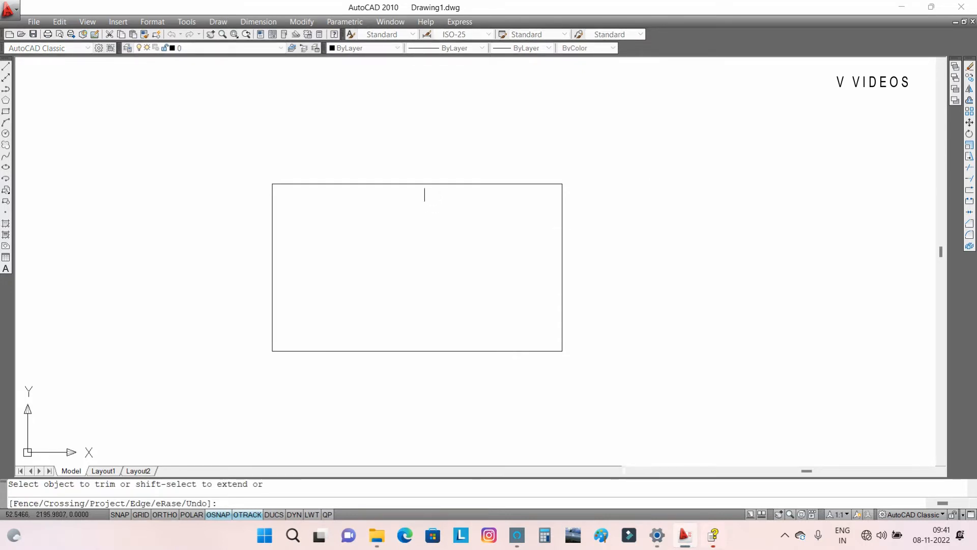
pyautogui.press('Escape')
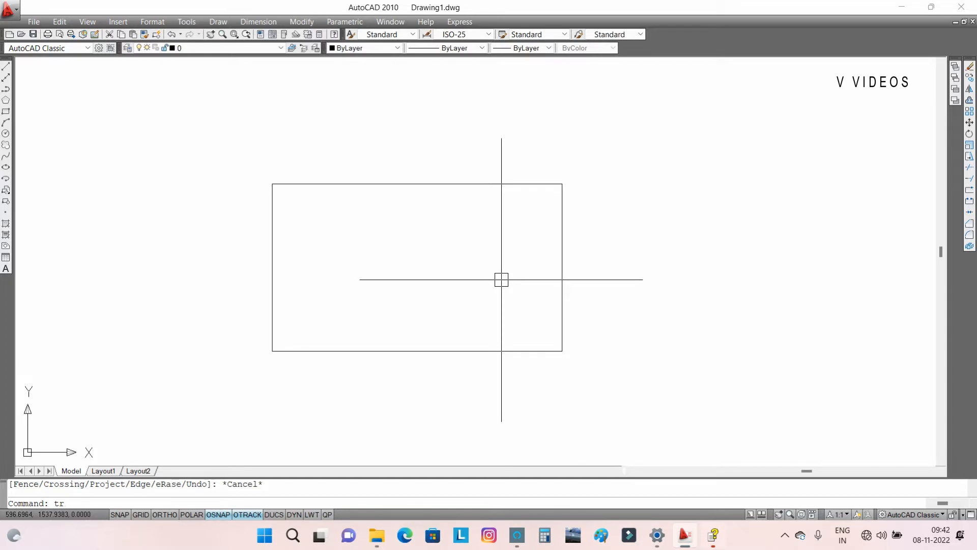
# Trim away the rectangle's top, right and bottom edges with all objects as cutting edges, and try to trim the left edge.
pyautogui.press('Return')
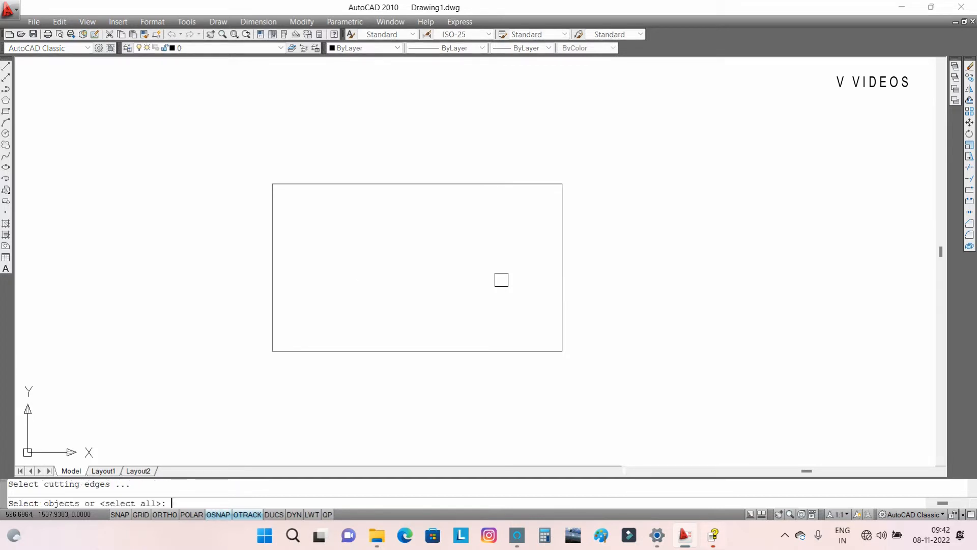
pyautogui.press('Return')
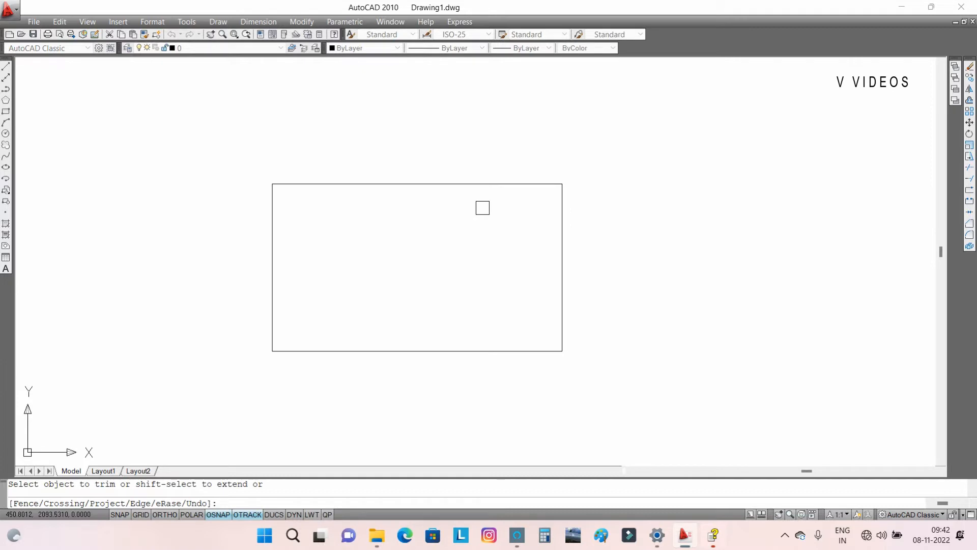
pyautogui.click(462, 183)
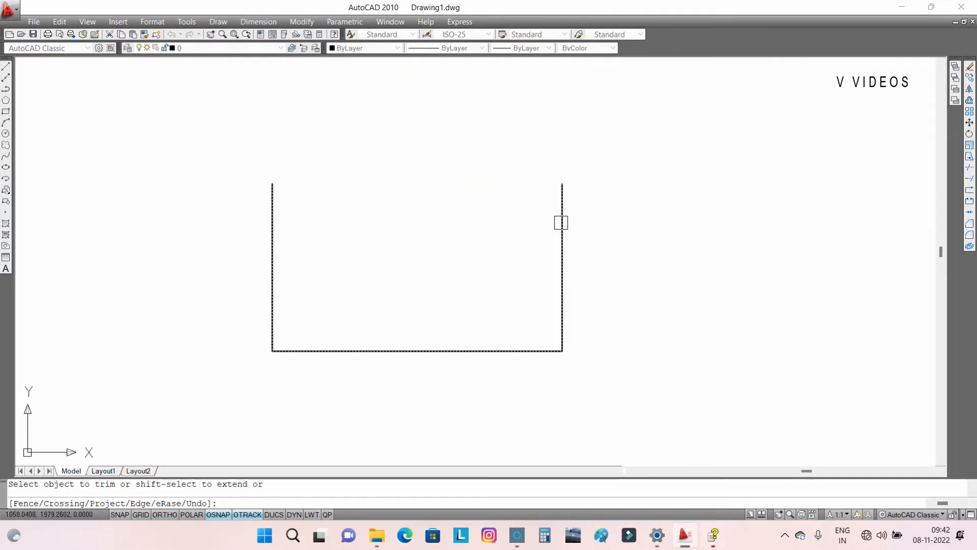
pyautogui.click(562, 220)
pyautogui.click(518, 350)
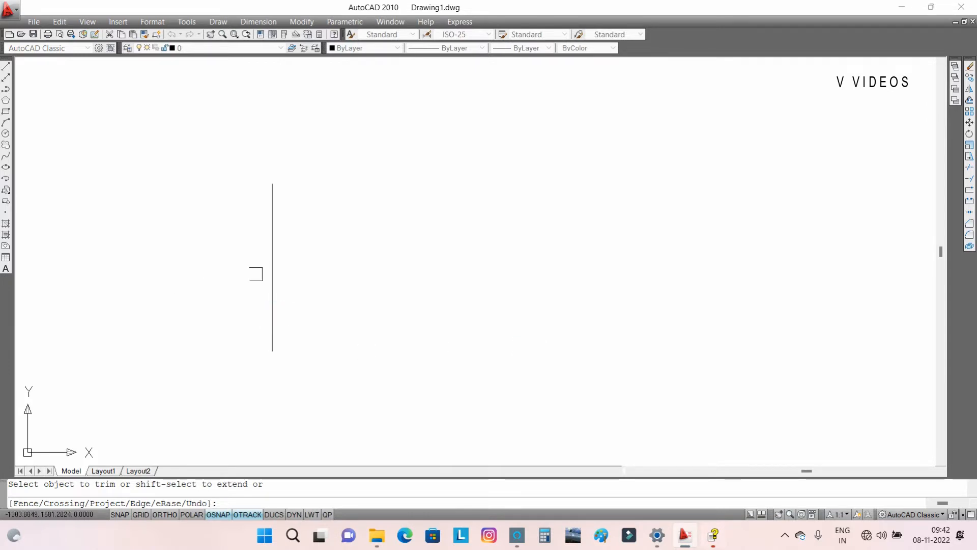
pyautogui.click(270, 272)
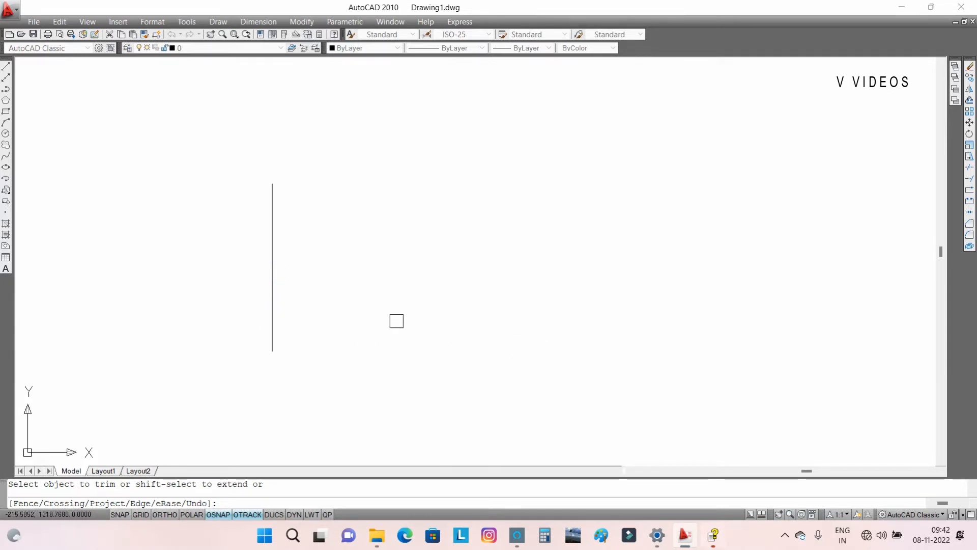
pyautogui.press('Escape')
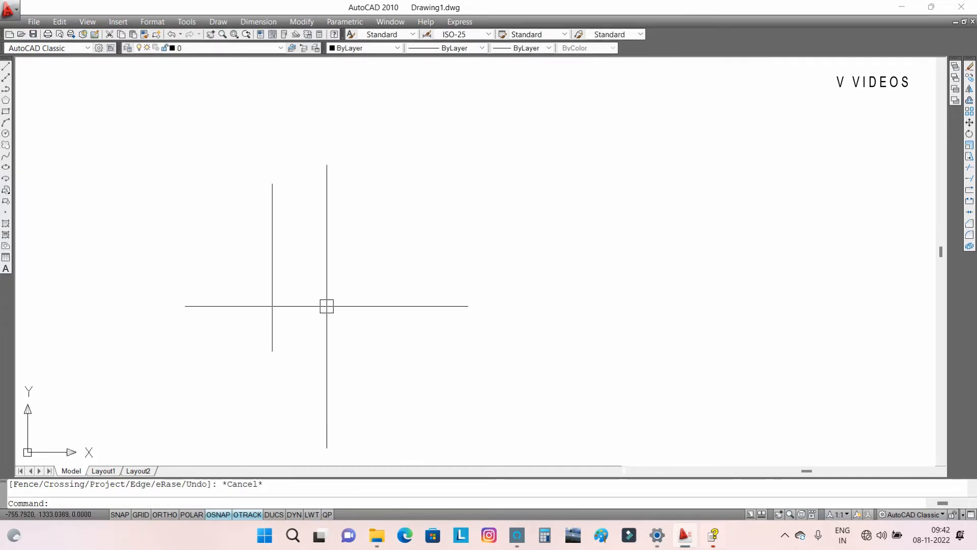
# Erase the remaining left edge of the rectangle with the Erase command.
pyautogui.write('e')
pyautogui.press('Return')
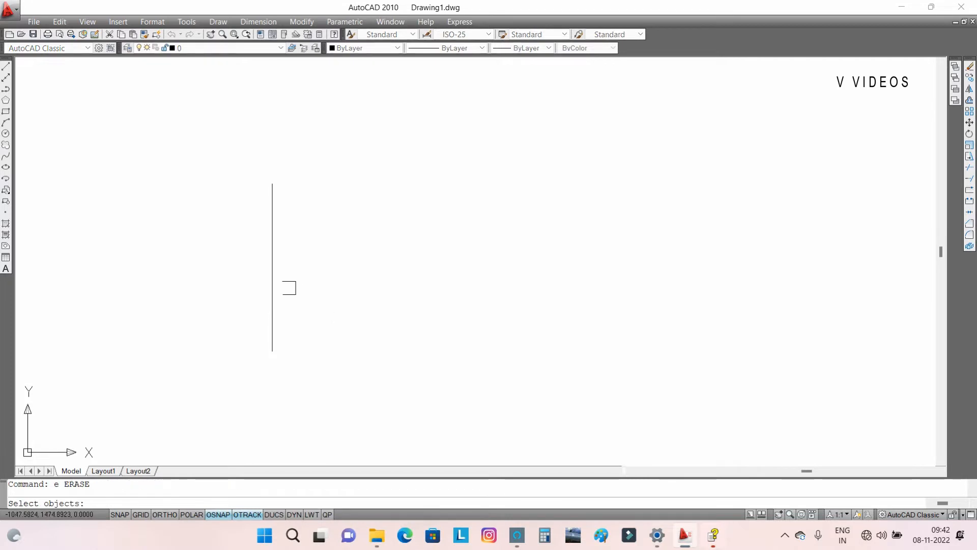
pyautogui.click(272, 297)
pyautogui.press('Return')
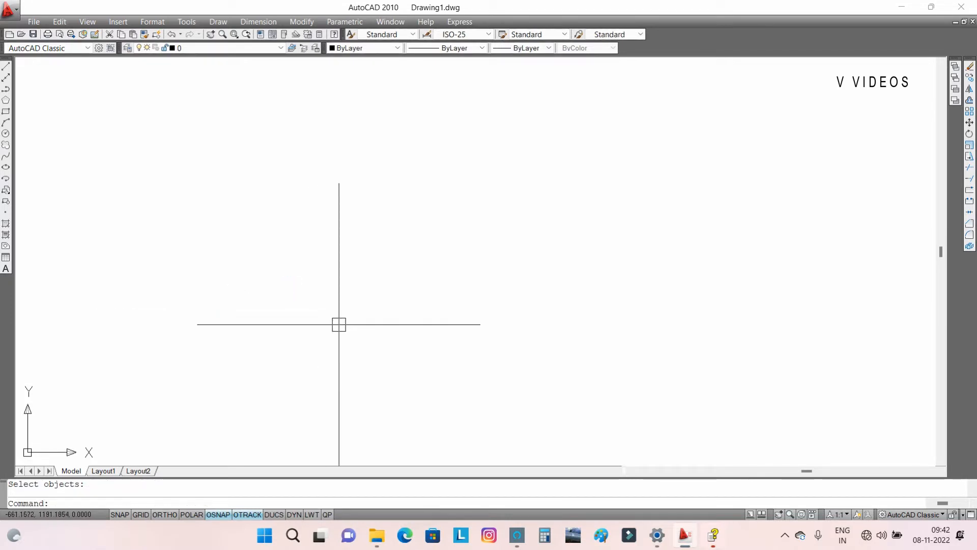
# Undo the erase of the left edge and the preceding trim of the rectangle.
pyautogui.write('u')
pyautogui.press('Return')
pyautogui.write('u')
pyautogui.press('Return')
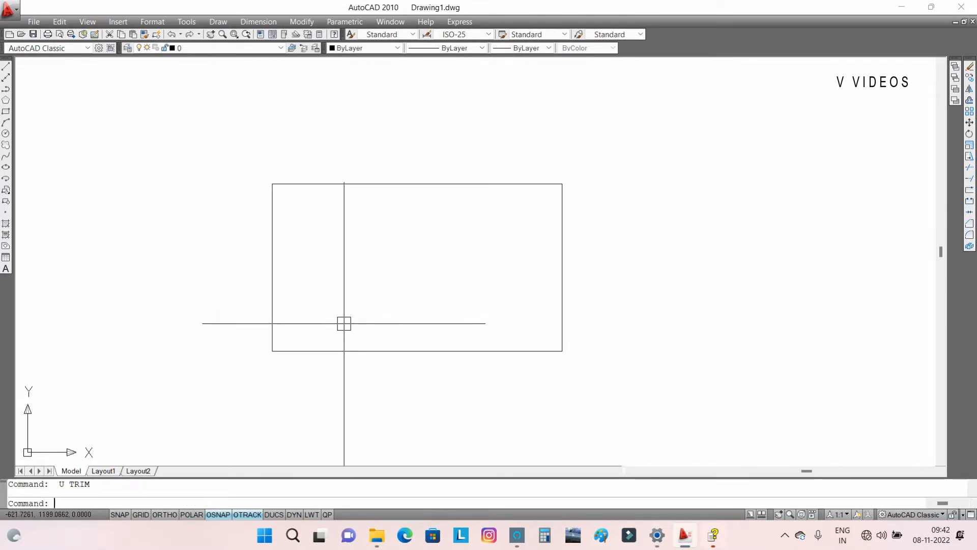
pyautogui.press('Escape')
# Draw a horizontal line to the right of the rectangle with Ortho mode turned on.
pyautogui.moveTo(592, 310); pyautogui.dragTo(338, 337, button='middle')
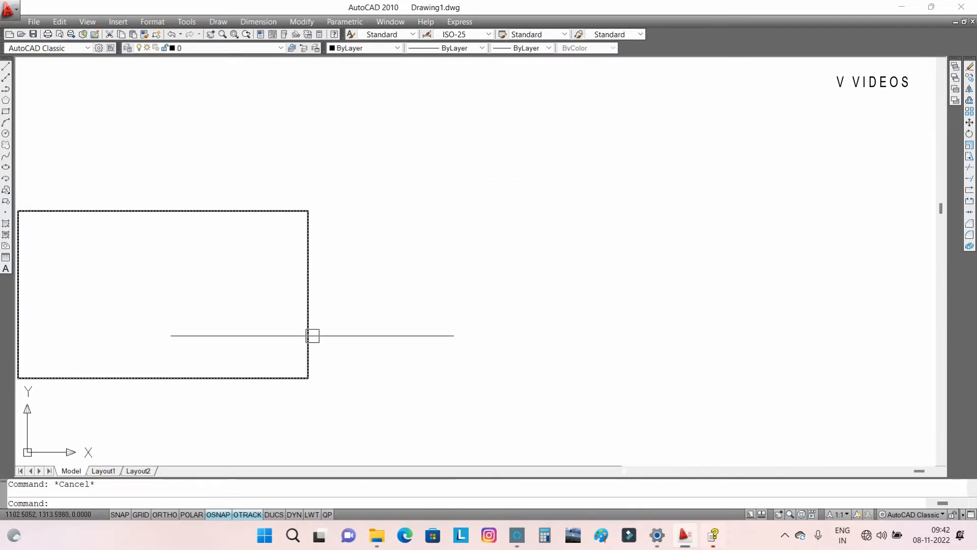
pyautogui.write('l')
pyautogui.press('Return')
pyautogui.click(415, 311)
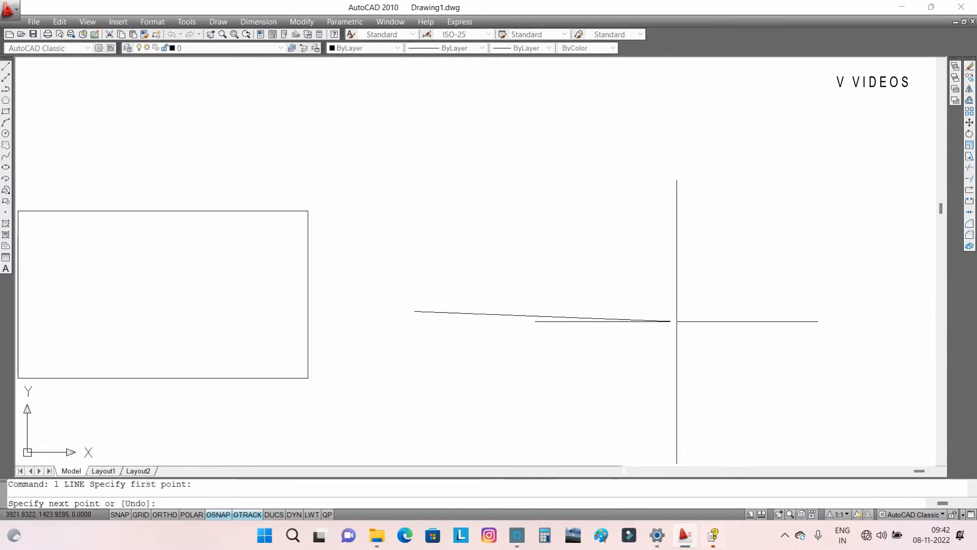
pyautogui.press('F8')
pyautogui.click(639, 325)
pyautogui.press('Escape')
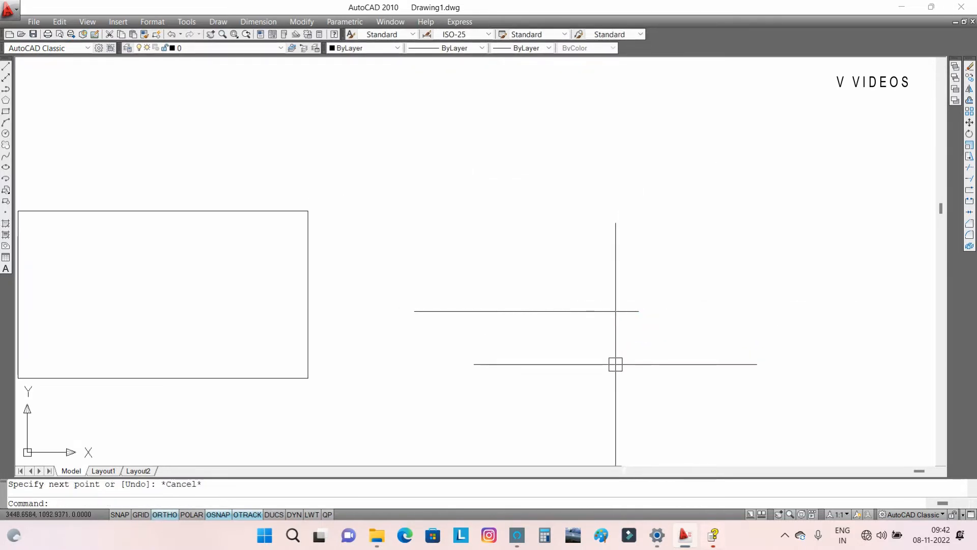
pyautogui.write('l')
pyautogui.press('Return')
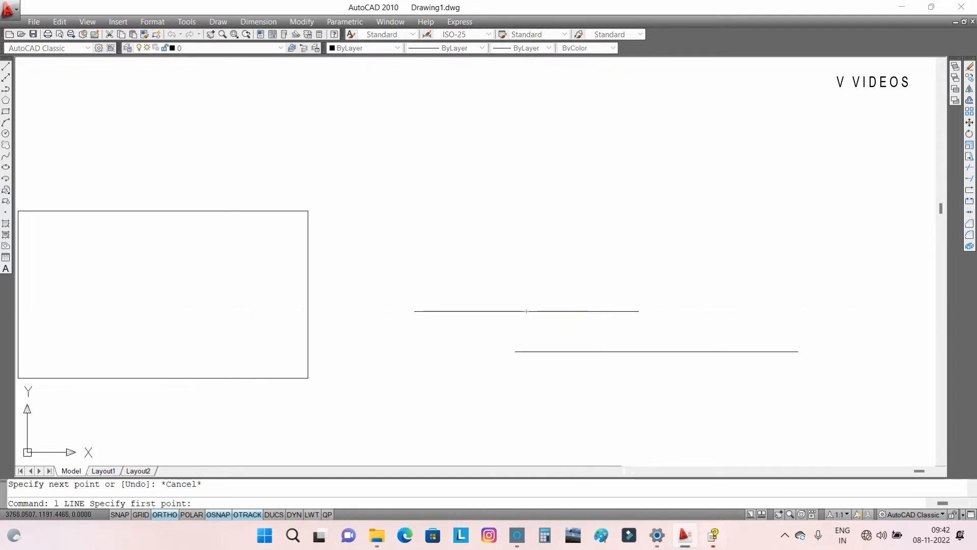
pyautogui.press('Escape')
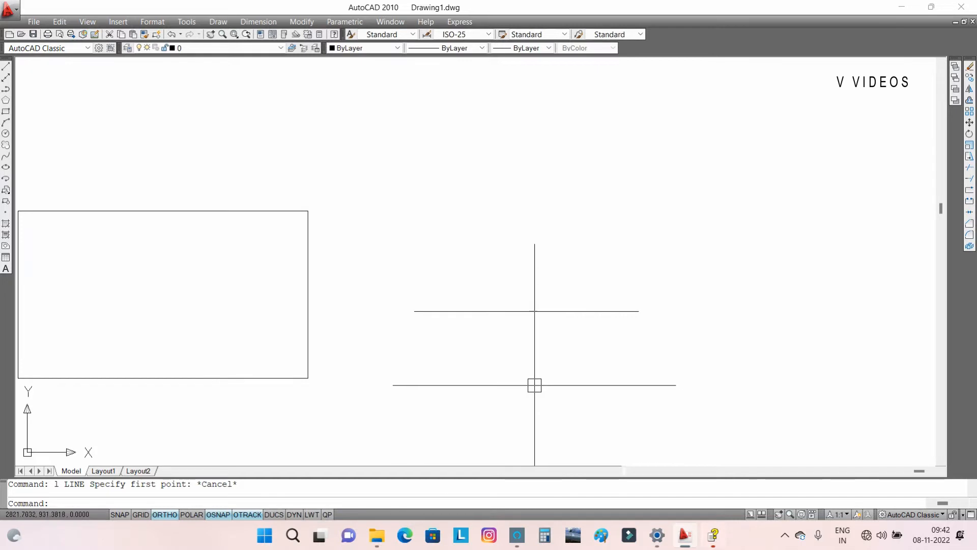
# Draw a vertical line upward from the midpoint of the horizontal line.
pyautogui.write('l')
pyautogui.press('Return')
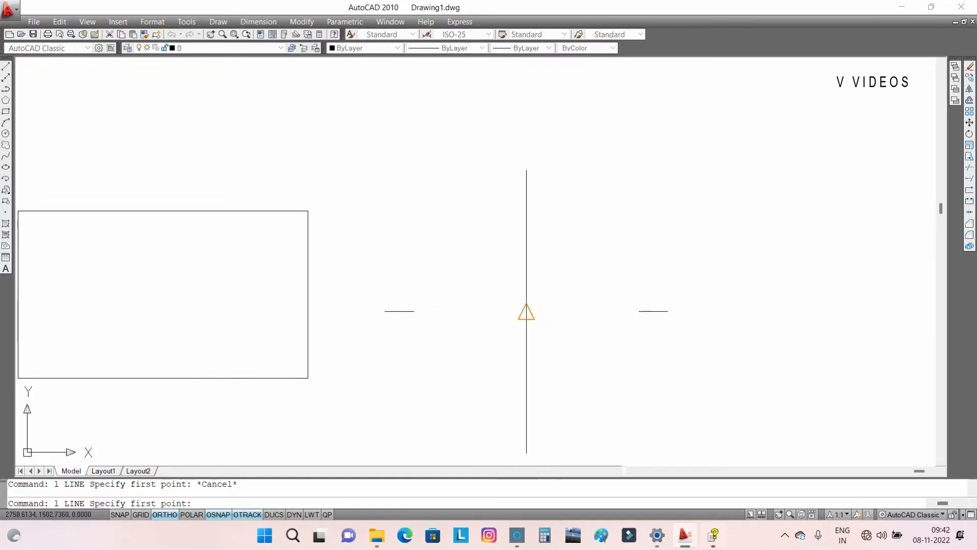
pyautogui.click(526, 311)
pyautogui.click(526, 182)
pyautogui.press('Escape')
pyautogui.click(527, 233)
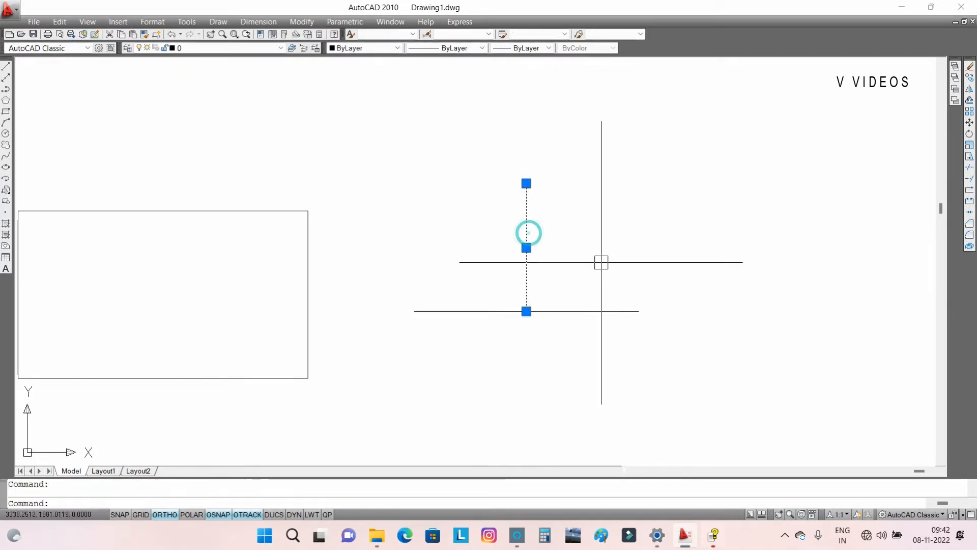
pyautogui.press('Escape')
pyautogui.moveTo(601, 261); pyautogui.dragTo(600, 278, button='middle')
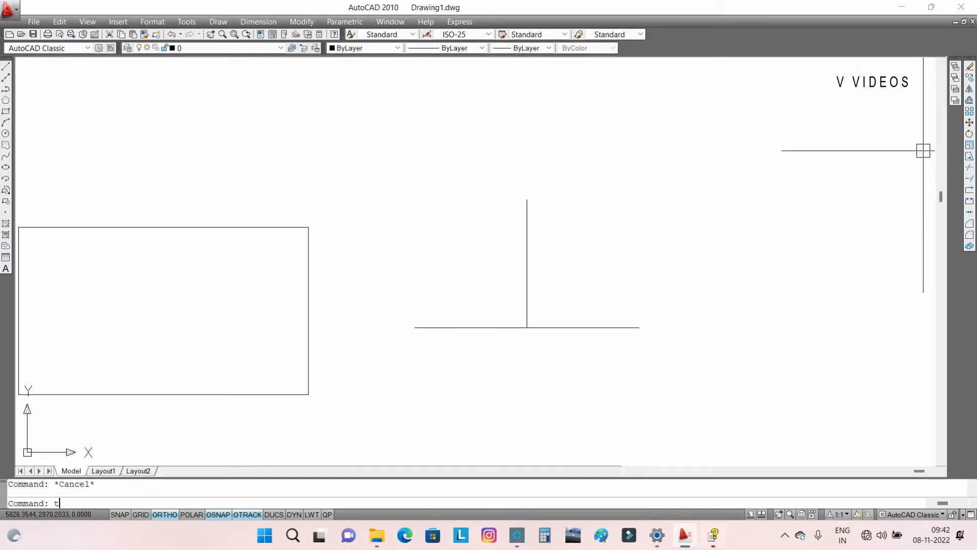
pyautogui.press('Return')
pyautogui.press('Return')
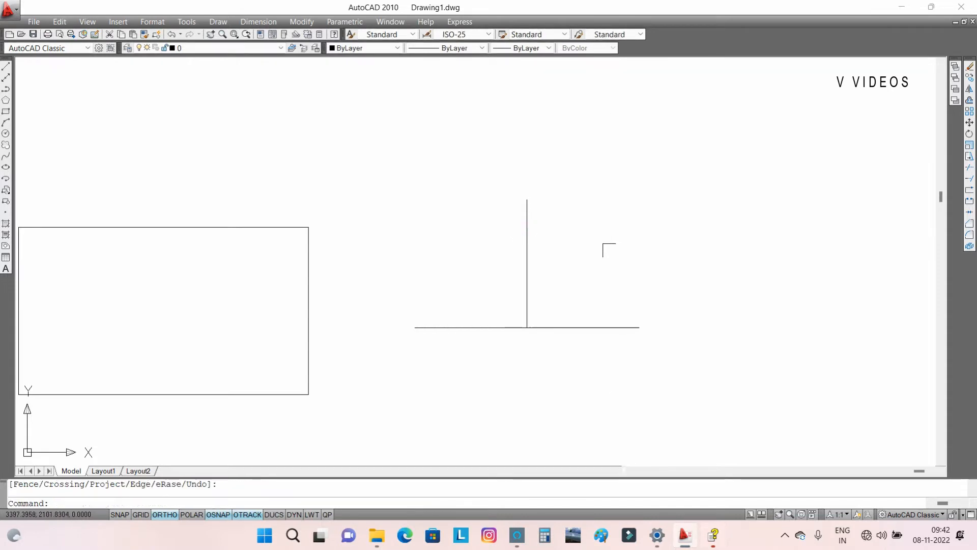
pyautogui.press('Escape')
# Stretch the vertical line's lower endpoint straight down so that the line crosses the horizontal line.
pyautogui.click(526, 240)
pyautogui.moveTo(627, 275); pyautogui.dragTo(652, 210, button='middle')
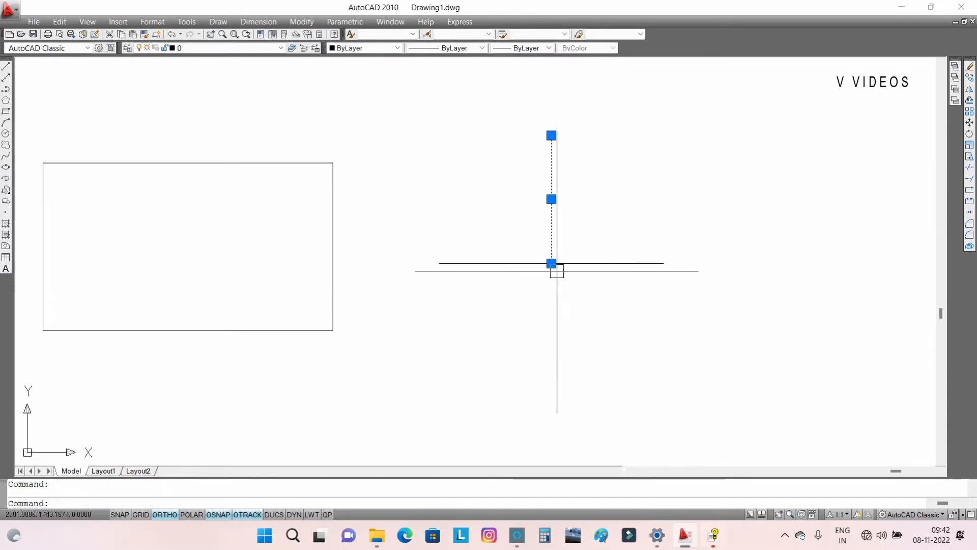
pyautogui.click(551, 264)
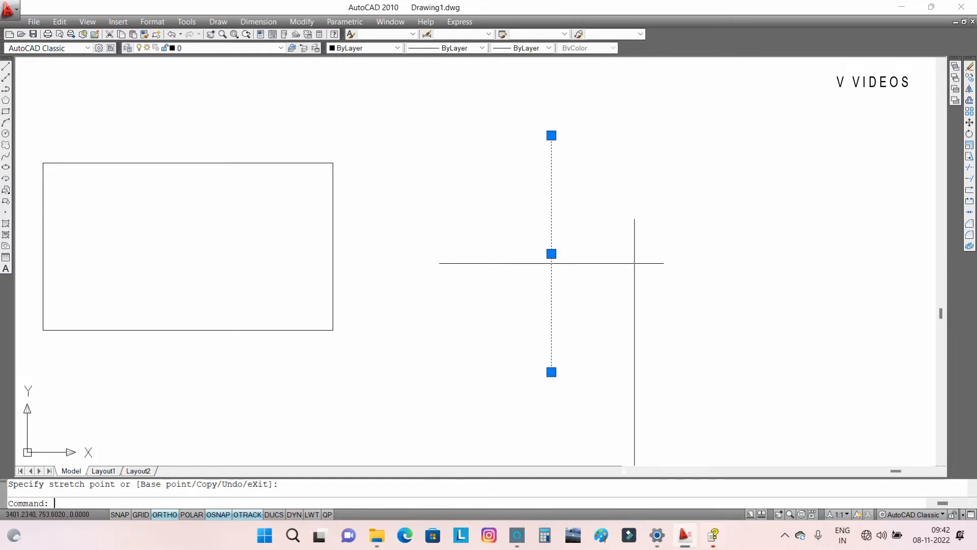
pyautogui.press('Escape')
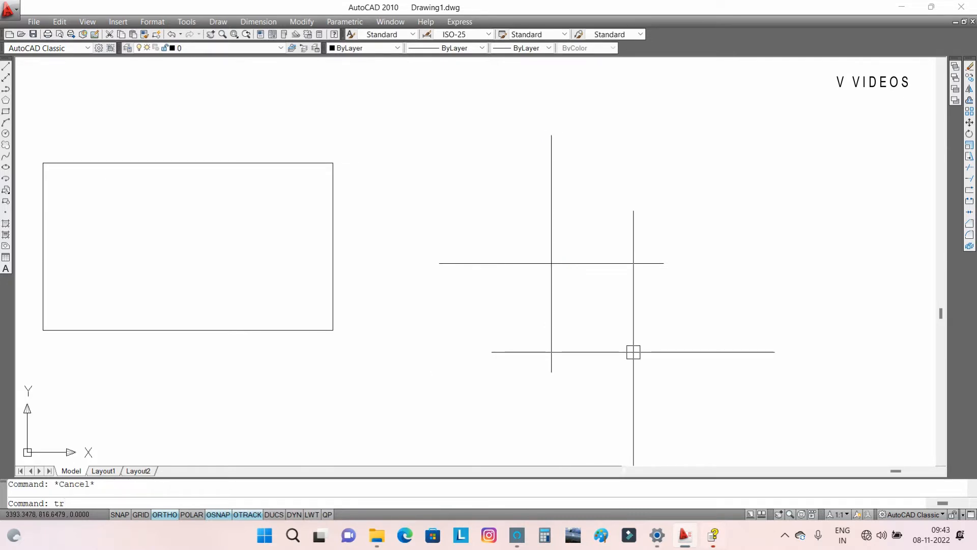
# Trim away the part of the horizontal line to the right of the vertical line and undo that trim.
pyautogui.write('tr')
pyautogui.press('Return')
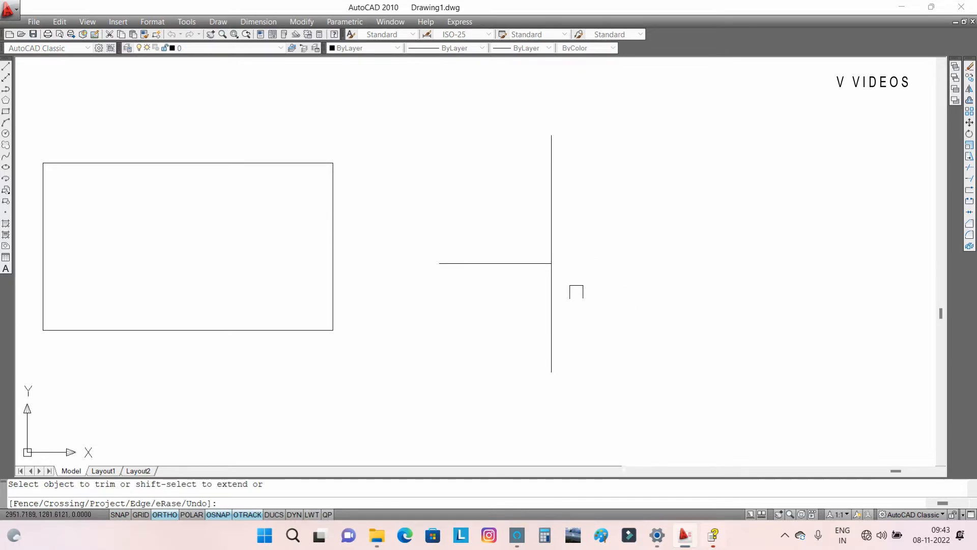
pyautogui.press('Escape')
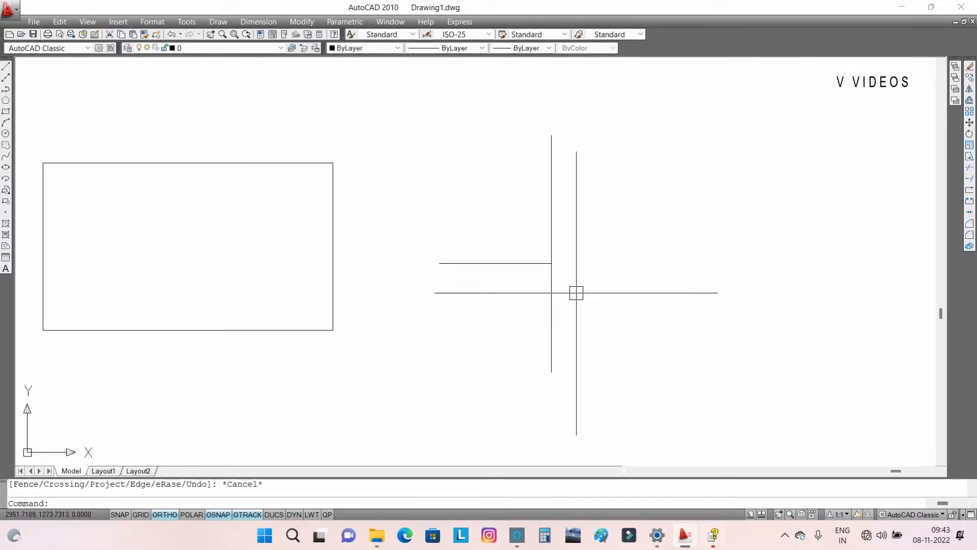
pyautogui.write('u')
pyautogui.press('Return')
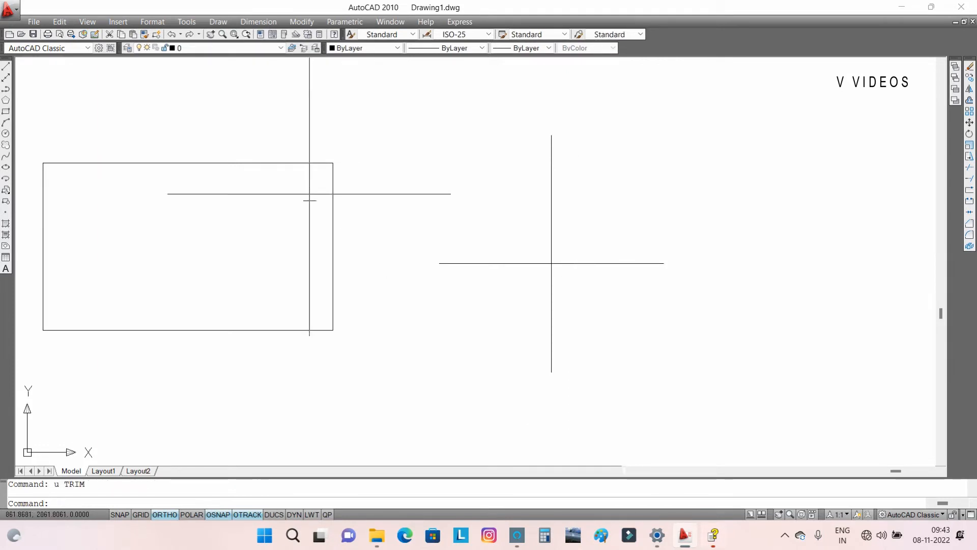
# Examine how the rectangle's edges select and view the rectangle together with the crossed lines.
pyautogui.moveTo(343, 205); pyautogui.dragTo(599, 224, button='middle')
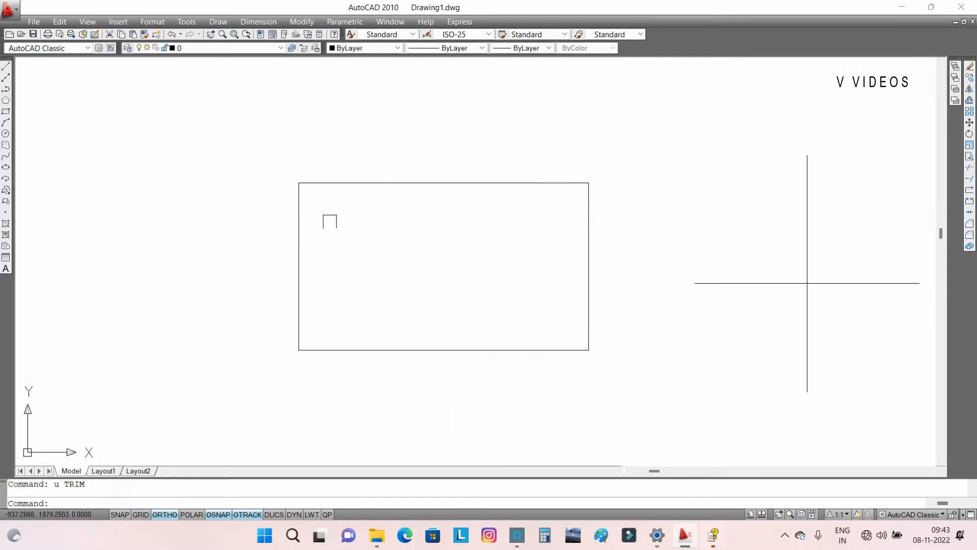
pyautogui.click(373, 181)
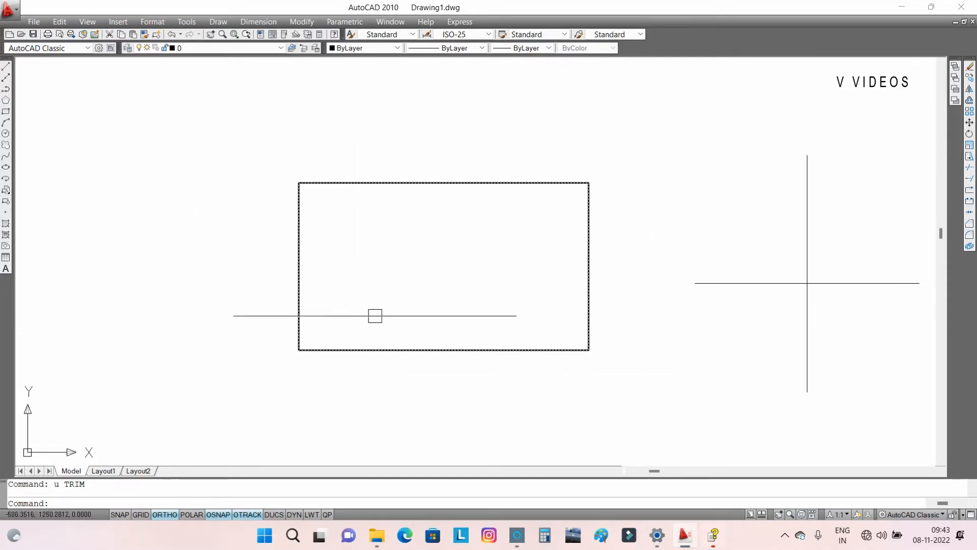
pyautogui.click(375, 349)
pyautogui.press('Escape')
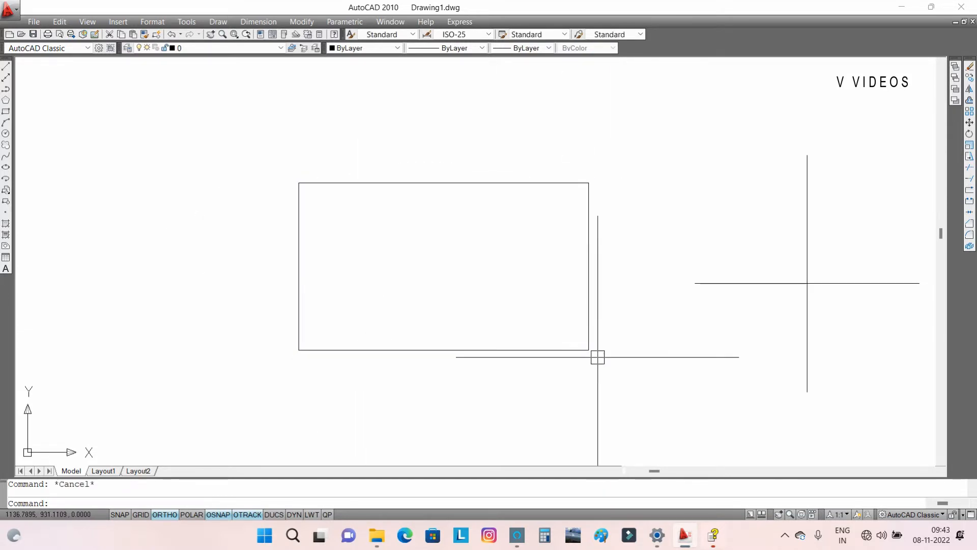
pyautogui.click(589, 350)
pyautogui.press('Escape')
pyautogui.scroll(-2, 506, 280)
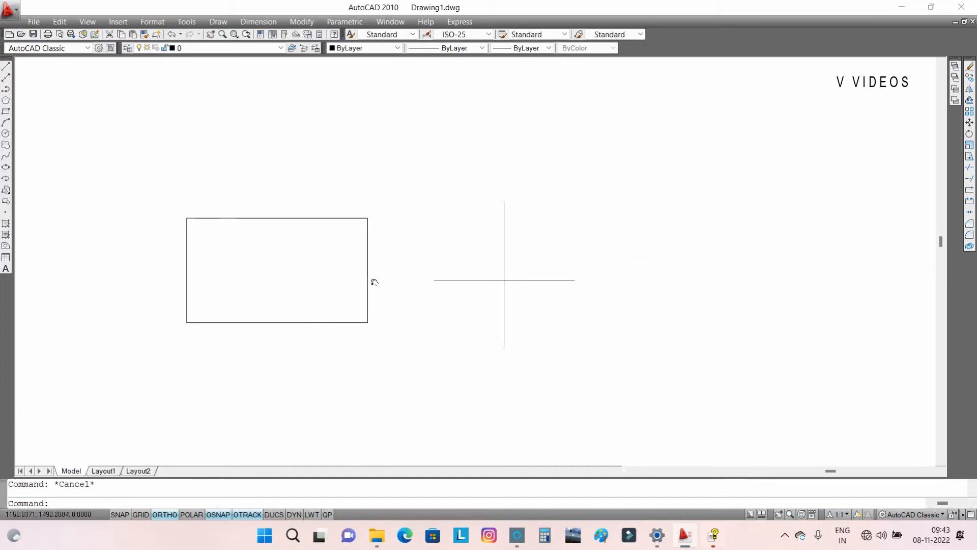
pyautogui.moveTo(408, 251); pyautogui.dragTo(550, 266, button='middle')
pyautogui.scroll(-1, 508, 278)
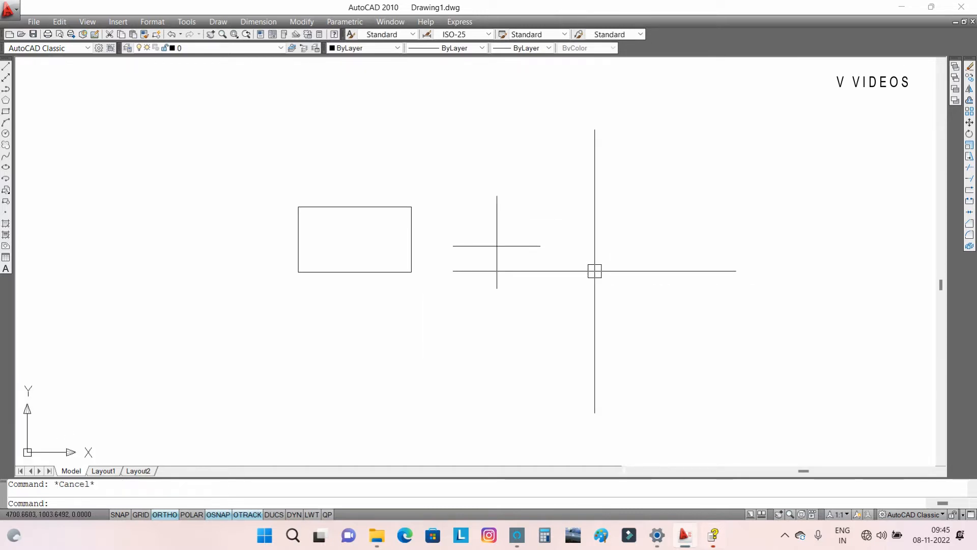
pyautogui.moveTo(514, 245); pyautogui.dragTo(524, 255, button='middle')
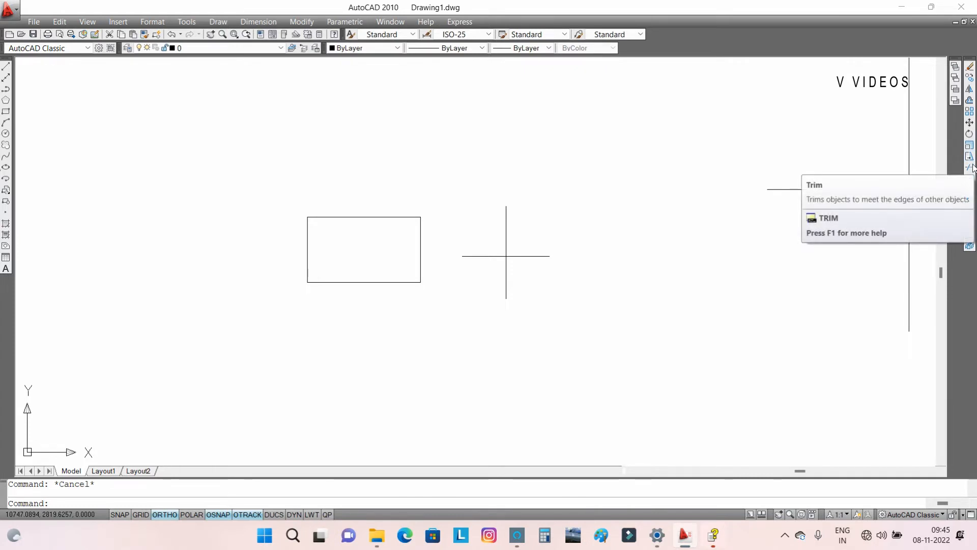
pyautogui.moveTo(433, 224)
pyautogui.mouseDown(button='middle')
pyautogui.moveTo(491, 263)
pyautogui.moveTo(283, 292)
pyautogui.mouseUp(button='middle')
pyautogui.press('Return')
pyautogui.click(543, 336)
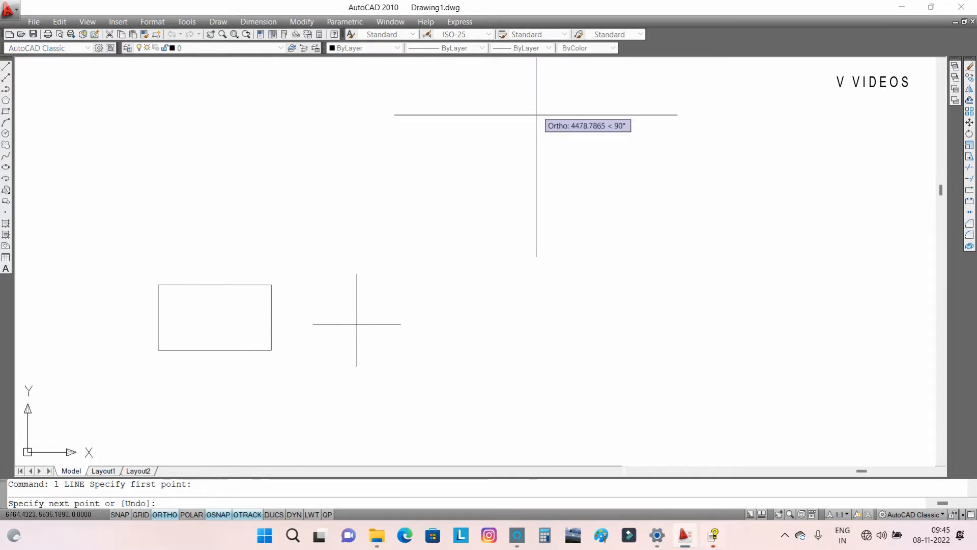
pyautogui.press('Escape')
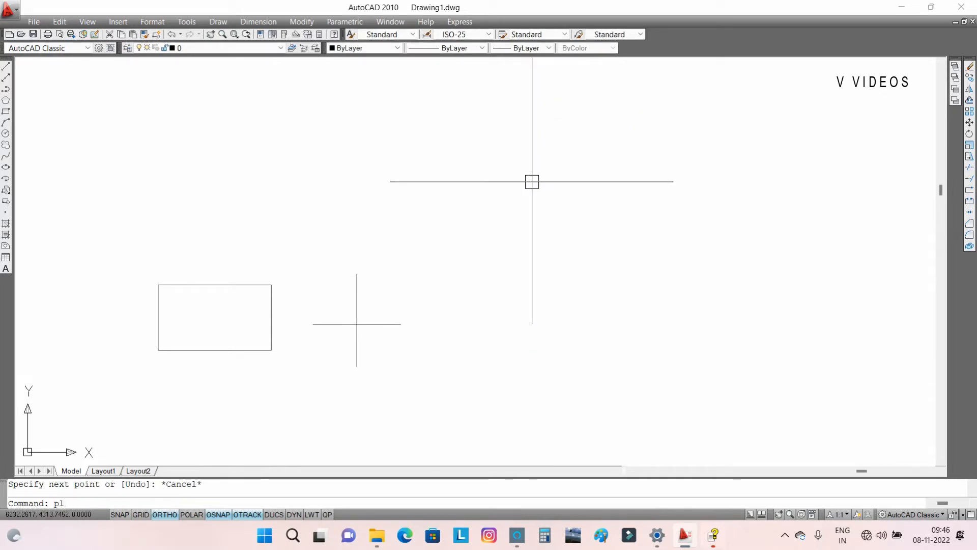
# Draw a polyline right of the crossed lines with a vertical segment and, with Ortho off, an upward-sloping segment to the right.
pyautogui.press('Return')
pyautogui.click(466, 289)
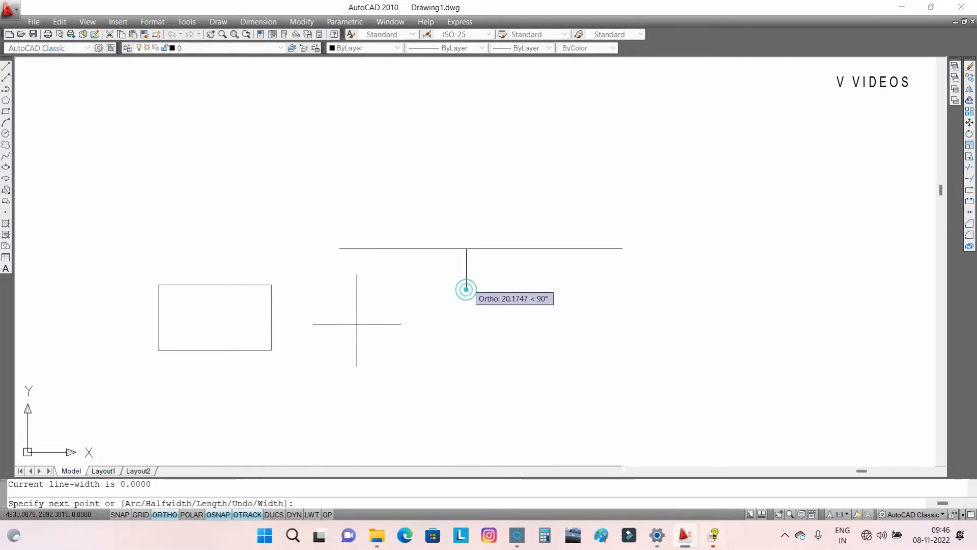
pyautogui.click(482, 134)
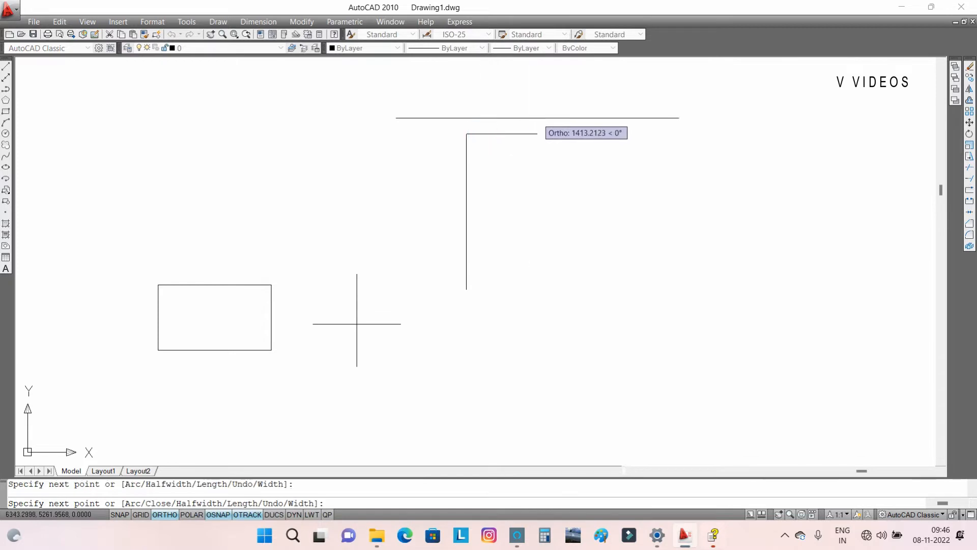
pyautogui.press('F8')
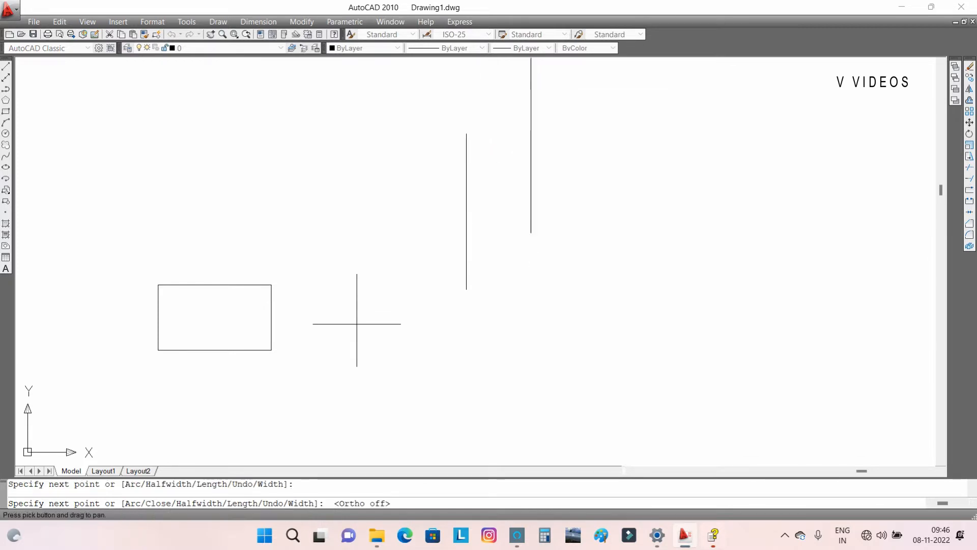
pyautogui.click(583, 94)
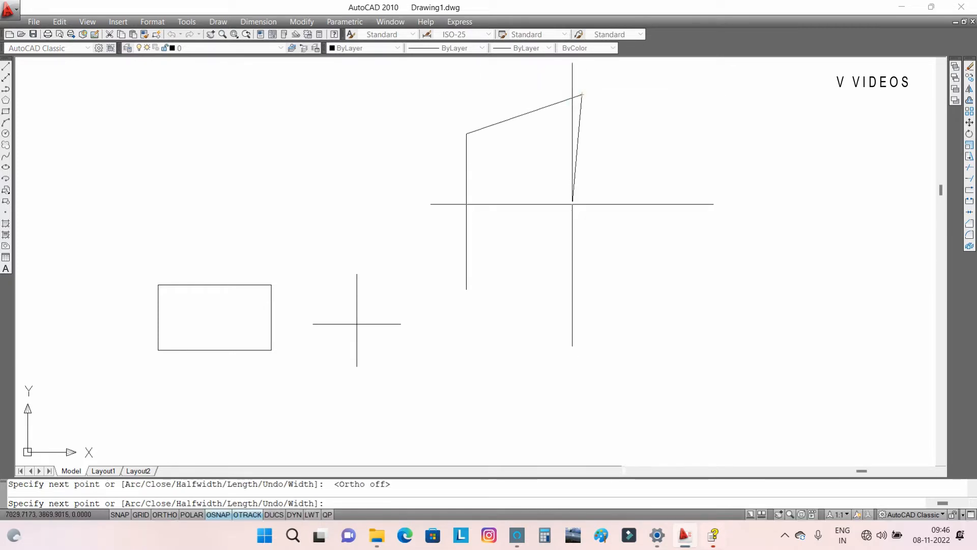
pyautogui.press('Escape')
pyautogui.moveTo(534, 235); pyautogui.dragTo(555, 235, button='middle')
pyautogui.press('Escape')
# Regenerate the drawing with the Regen command.
pyautogui.moveTo(485, 273); pyautogui.dragTo(463, 273, button='middle')
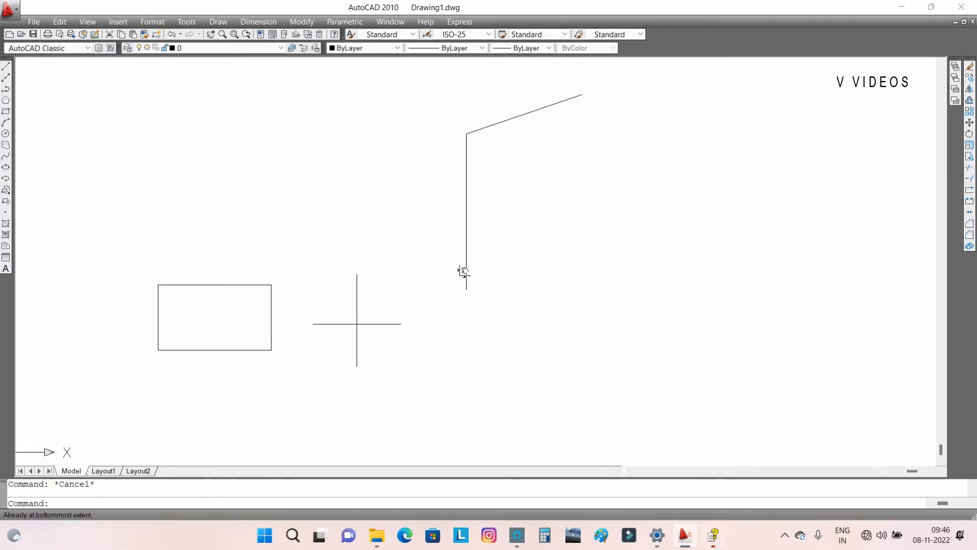
pyautogui.moveTo(502, 201)
pyautogui.mouseDown(button='middle')
pyautogui.moveTo(646, 162)
pyautogui.moveTo(501, 200)
pyautogui.mouseUp(button='middle')
pyautogui.moveTo(417, 257); pyautogui.dragTo(450, 256, button='middle')
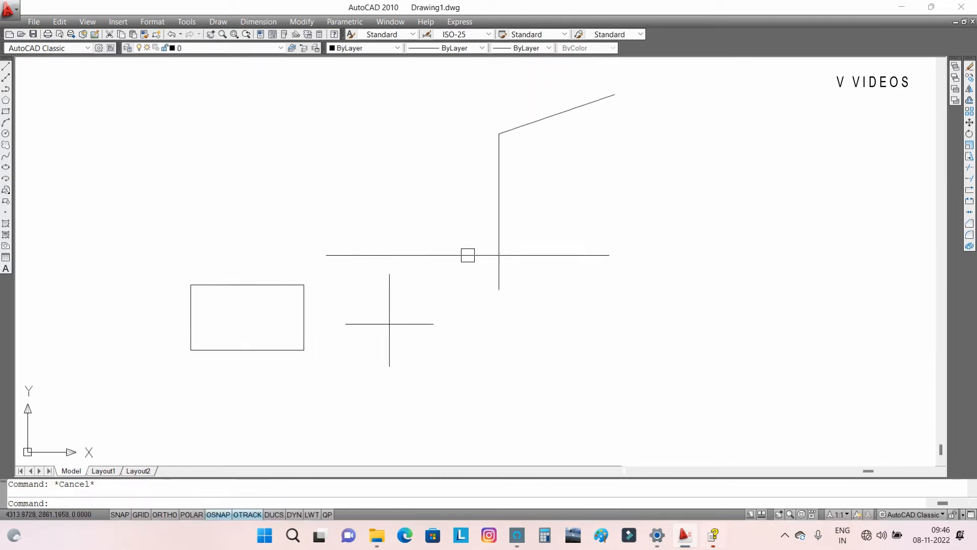
pyautogui.moveTo(504, 216); pyautogui.dragTo(496, 306, button='middle')
pyautogui.scroll(4, 507, 304)
pyautogui.scroll(-3, 502, 293)
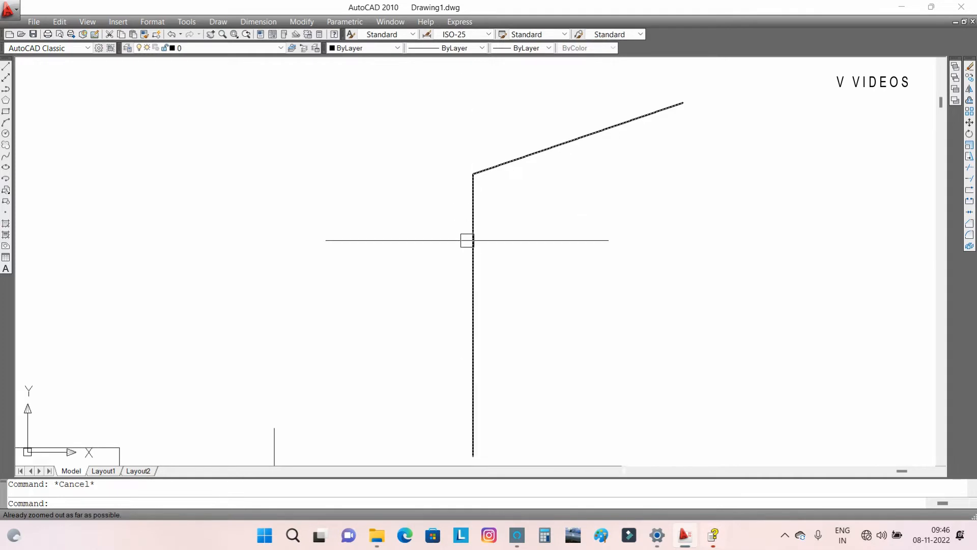
pyautogui.moveTo(465, 240)
pyautogui.mouseDown(button='middle')
pyautogui.moveTo(437, 170)
pyautogui.moveTo(437, 185)
pyautogui.mouseUp(button='middle')
pyautogui.scroll(-1, 438, 185)
pyautogui.scroll(-1, 465, 239)
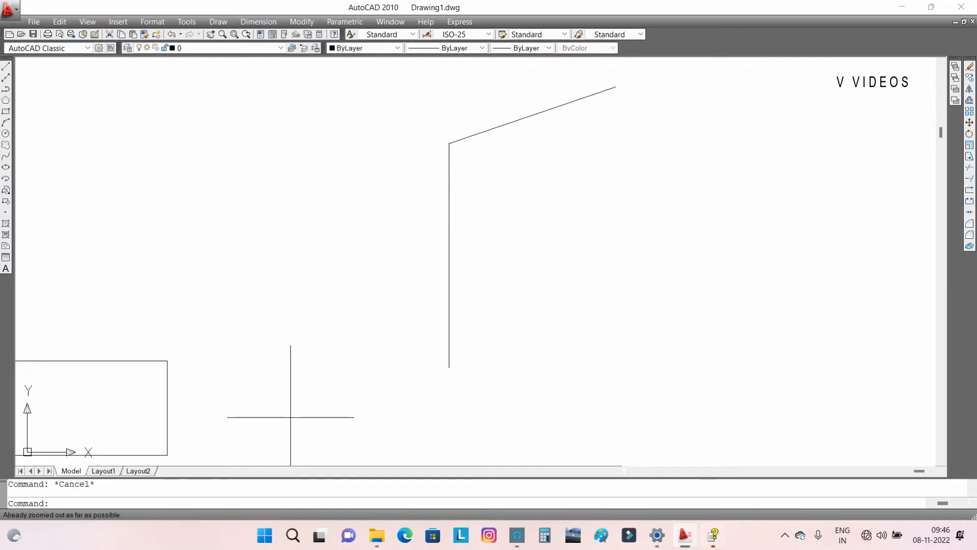
pyautogui.write('re')
pyautogui.press('Return')
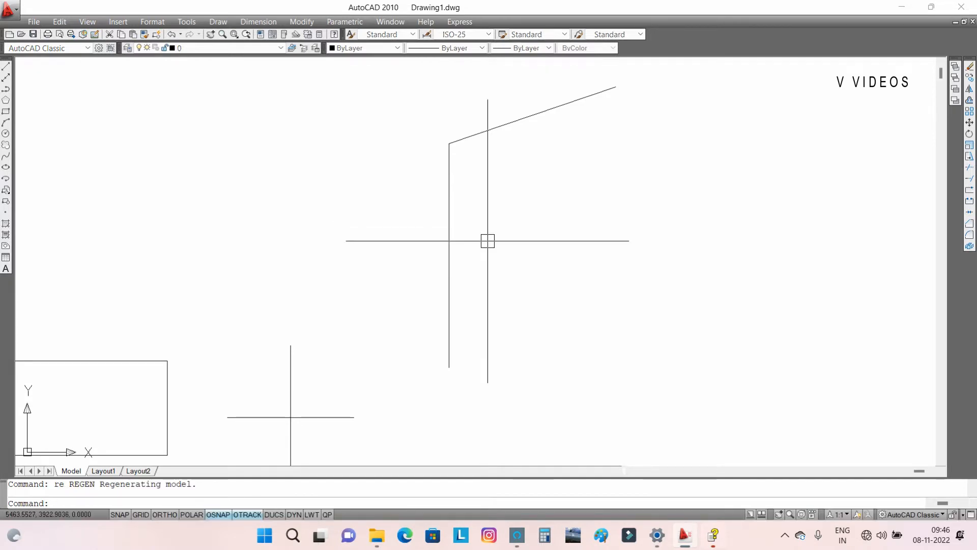
# Examine the two-segment polyline as a selectable object, both close up and together with the rectangle and crossed lines.
pyautogui.scroll(-4, 483, 266)
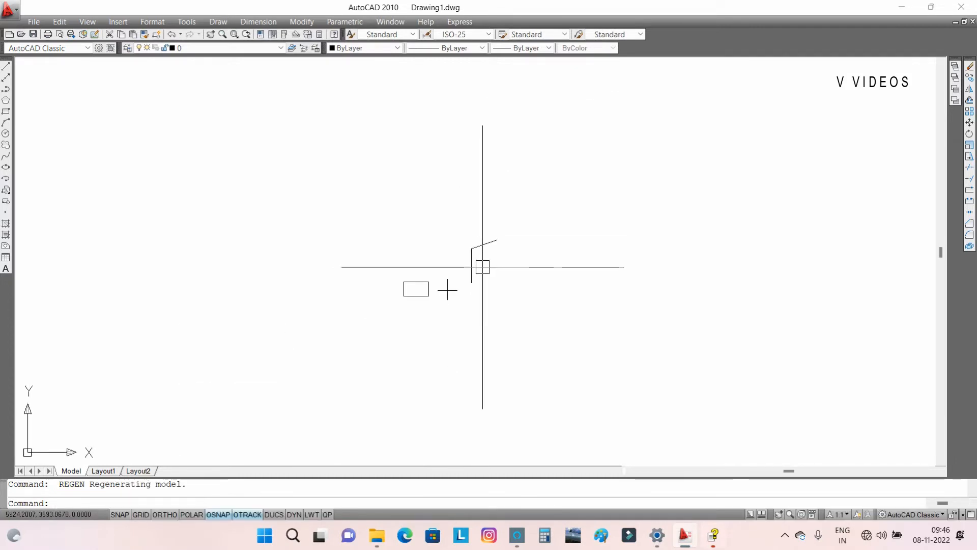
pyautogui.scroll(-3, 482, 267)
pyautogui.scroll(14, 485, 274)
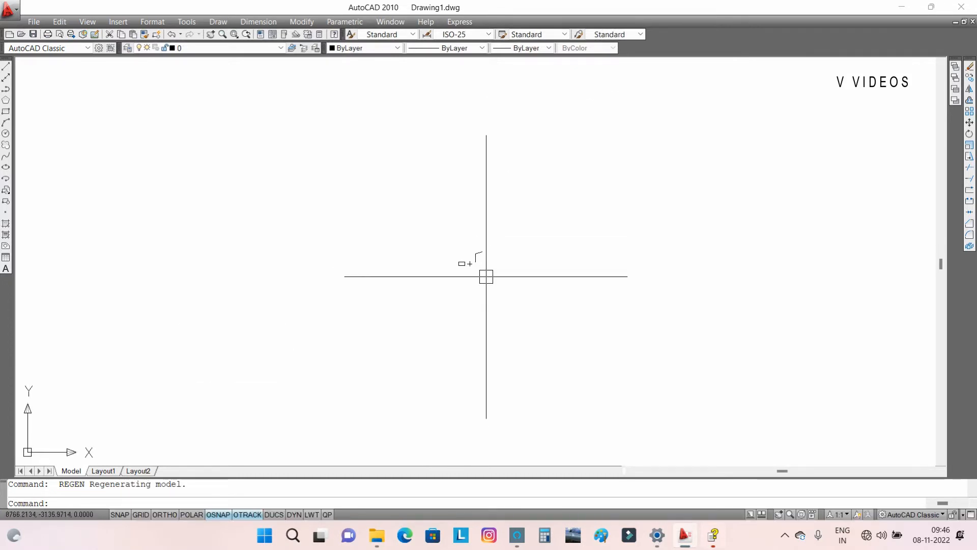
pyautogui.moveTo(424, 219); pyautogui.dragTo(541, 343, button='middle')
pyautogui.scroll(-9, 462, 211)
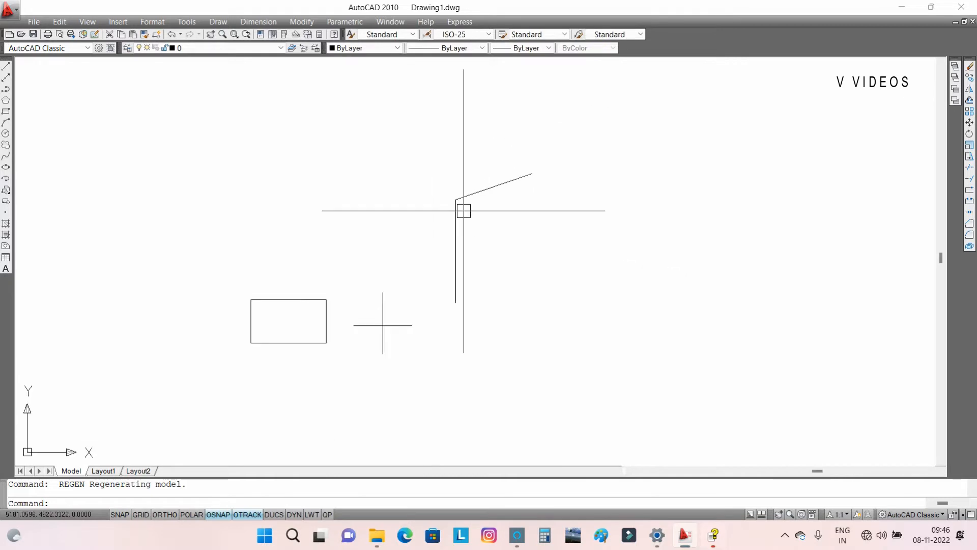
pyautogui.moveTo(463, 211); pyautogui.dragTo(436, 225, button='middle')
pyautogui.press('Escape')
pyautogui.scroll(3, 459, 217)
pyautogui.click(443, 202)
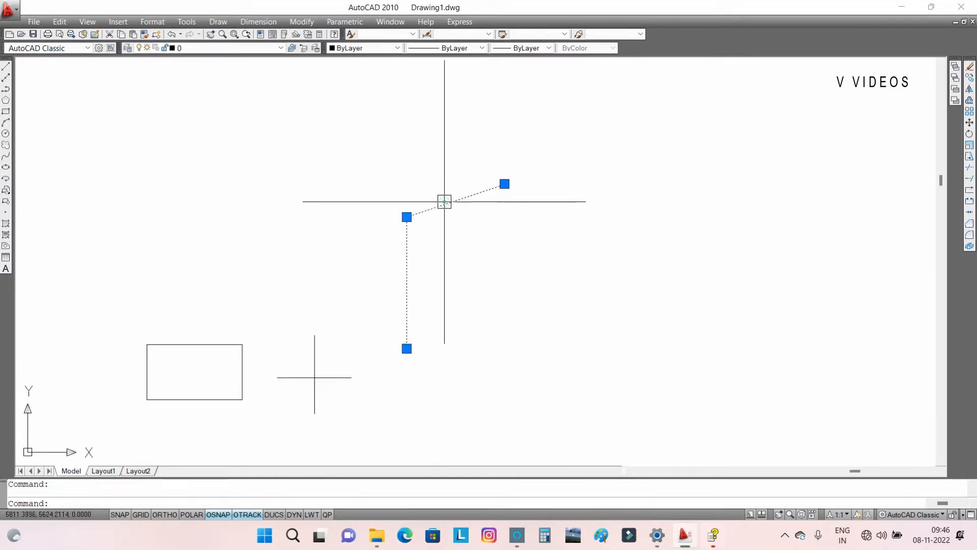
pyautogui.press('Escape')
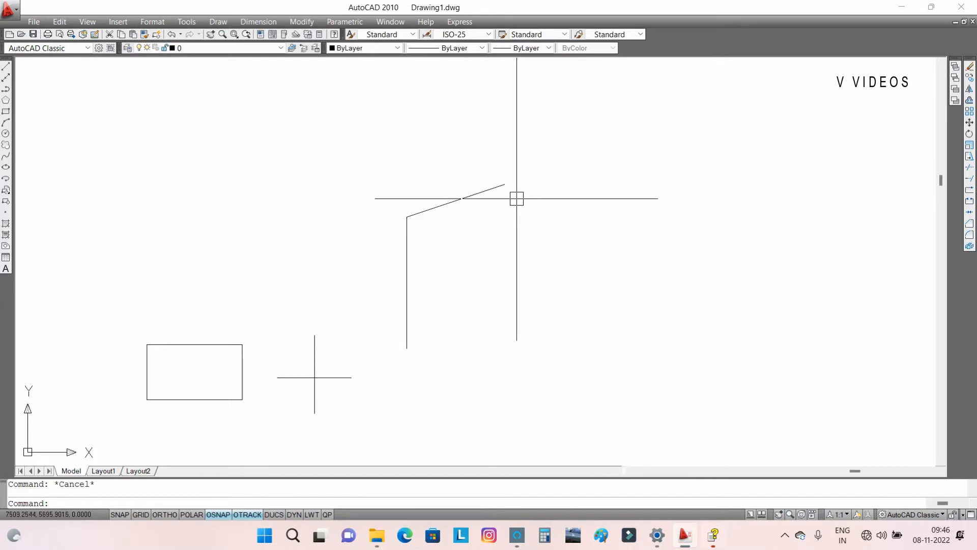
pyautogui.scroll(5, 405, 220)
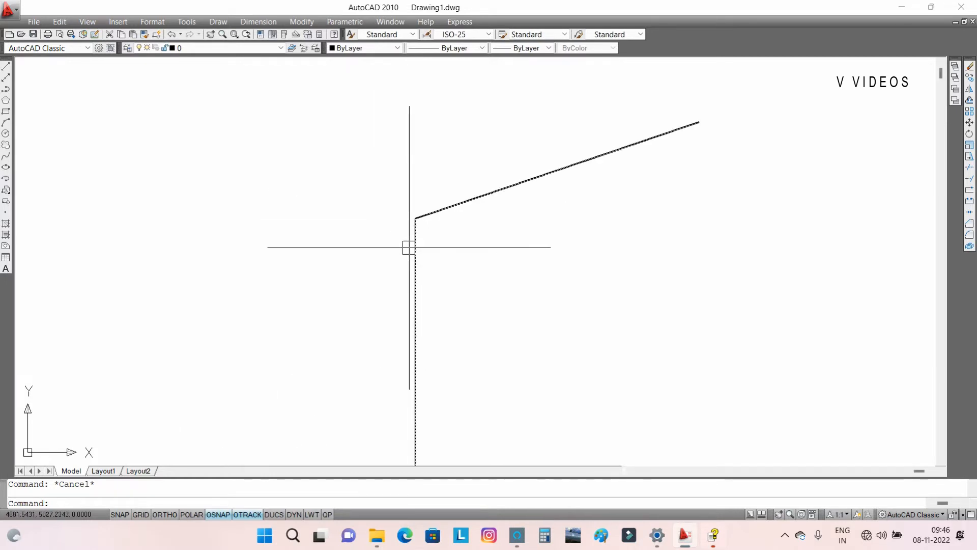
# Trim off the polyline's sloping segment, using all objects as cutting edges.
pyautogui.press('Return')
pyautogui.press('Return')
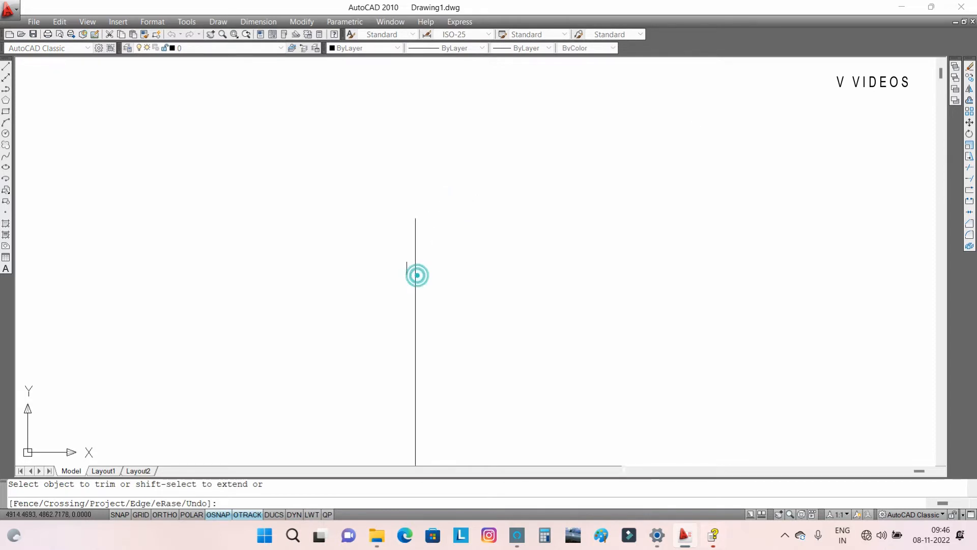
pyautogui.scroll(-5, 415, 273)
pyautogui.press('Escape')
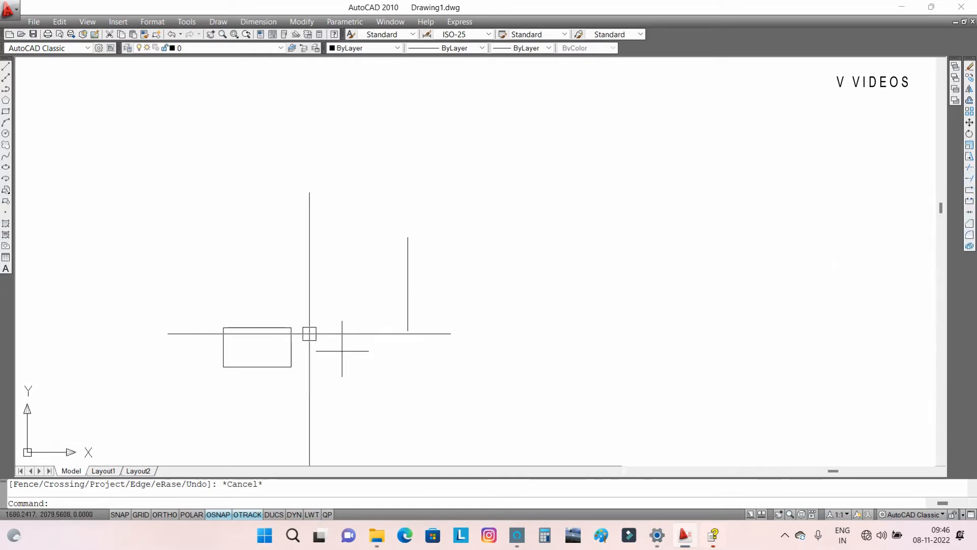
pyautogui.scroll(-4, 412, 293)
pyautogui.scroll(3, 408, 299)
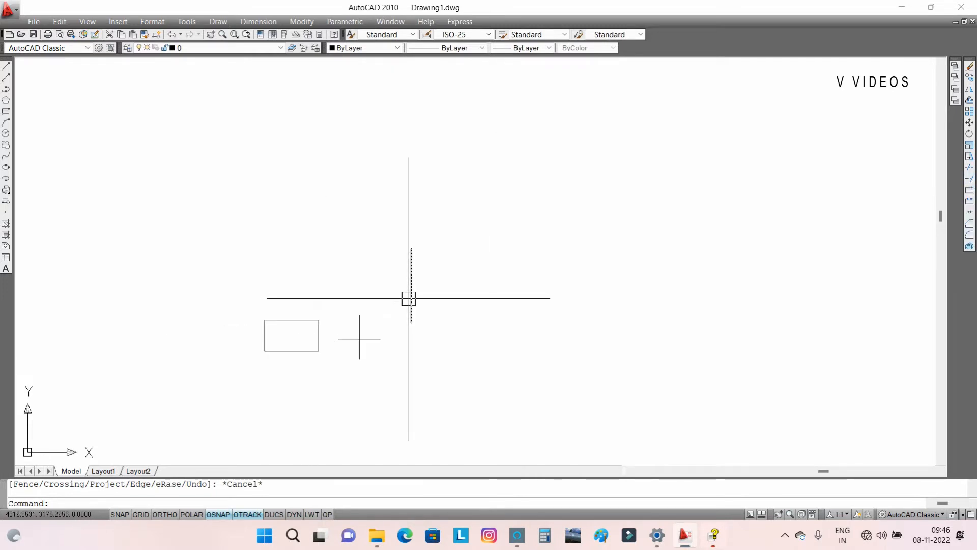
pyautogui.moveTo(406, 306); pyautogui.dragTo(426, 340, button='middle')
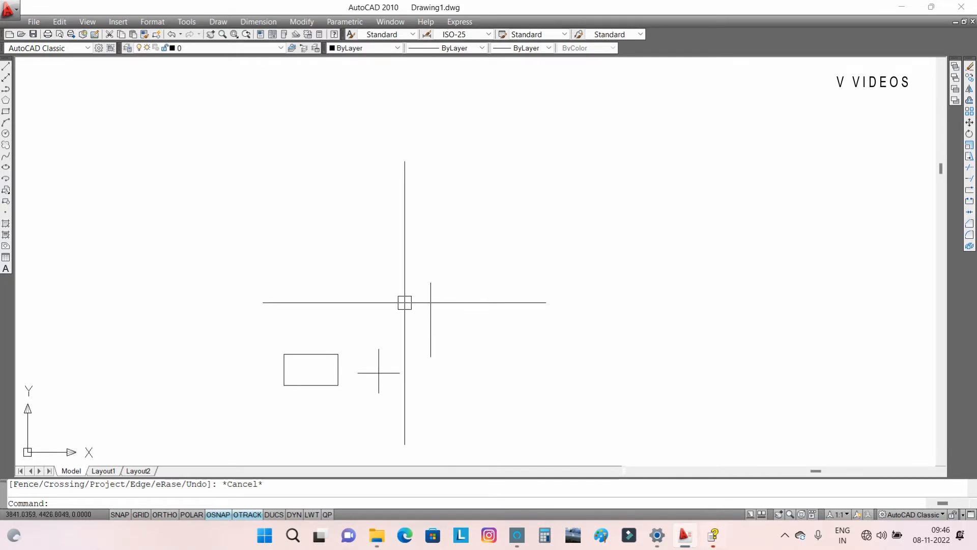
pyautogui.moveTo(395, 312)
pyautogui.mouseDown(button='middle')
pyautogui.moveTo(459, 297)
pyautogui.moveTo(490, 340)
pyautogui.mouseUp(button='middle')
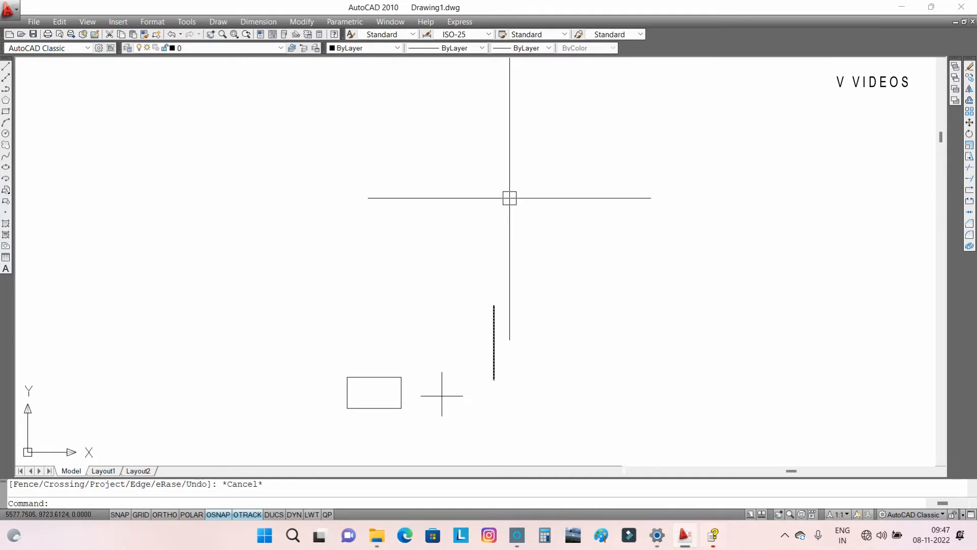
pyautogui.write('l')
pyautogui.press('Return')
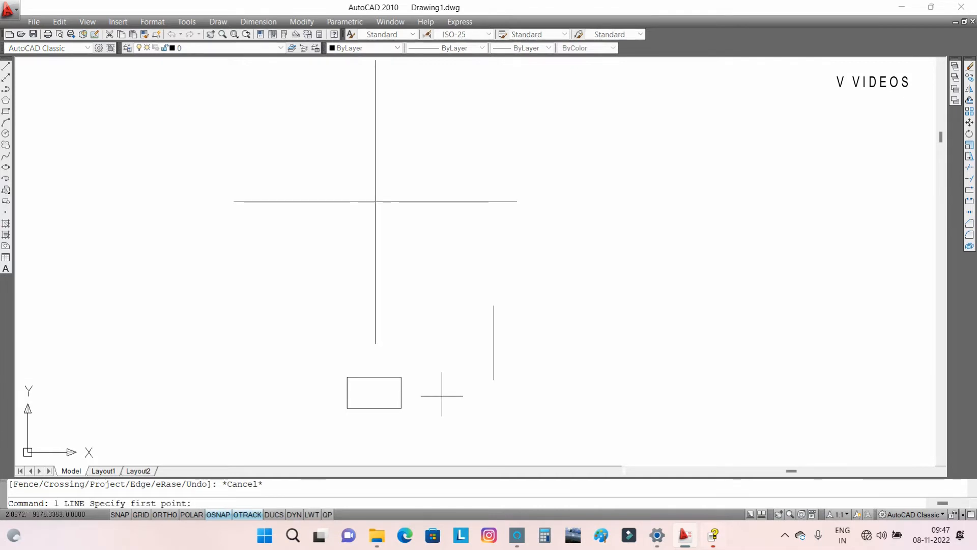
pyautogui.press('Escape')
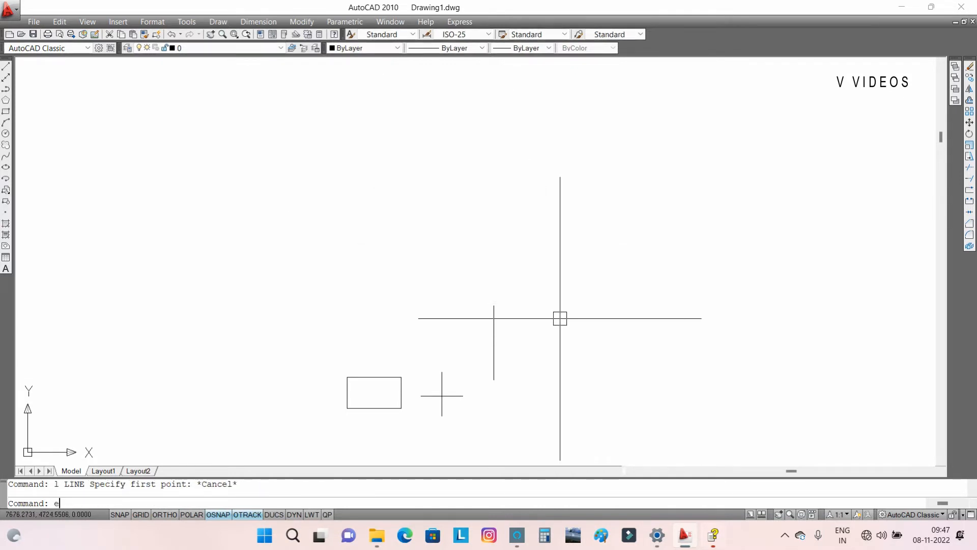
# Start the Extend command in two different ways, each time with all objects as boundary edges, and leave it.
pyautogui.write('ex')
pyautogui.press('Return')
pyautogui.press('Return')
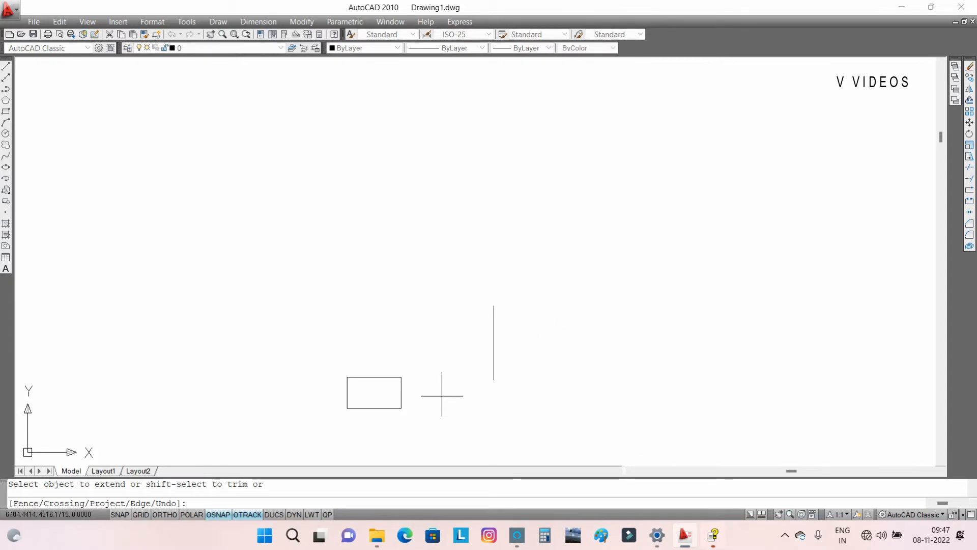
pyautogui.press('Escape')
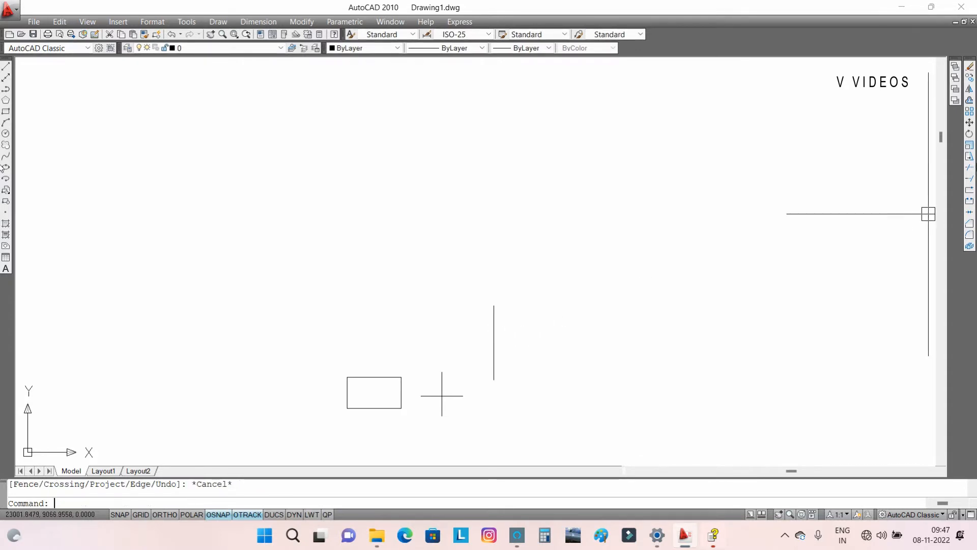
pyautogui.click(970, 177)
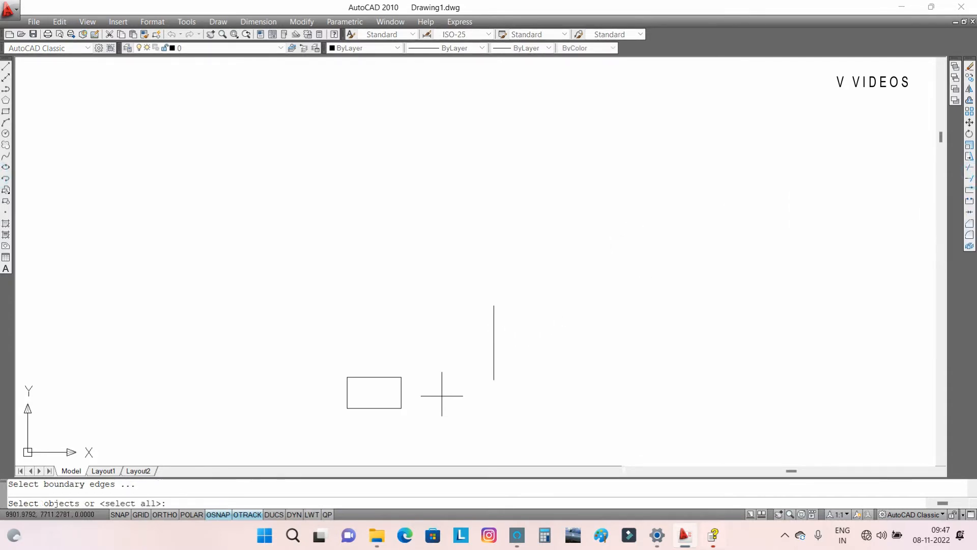
pyautogui.press('Return')
pyautogui.press('Return')
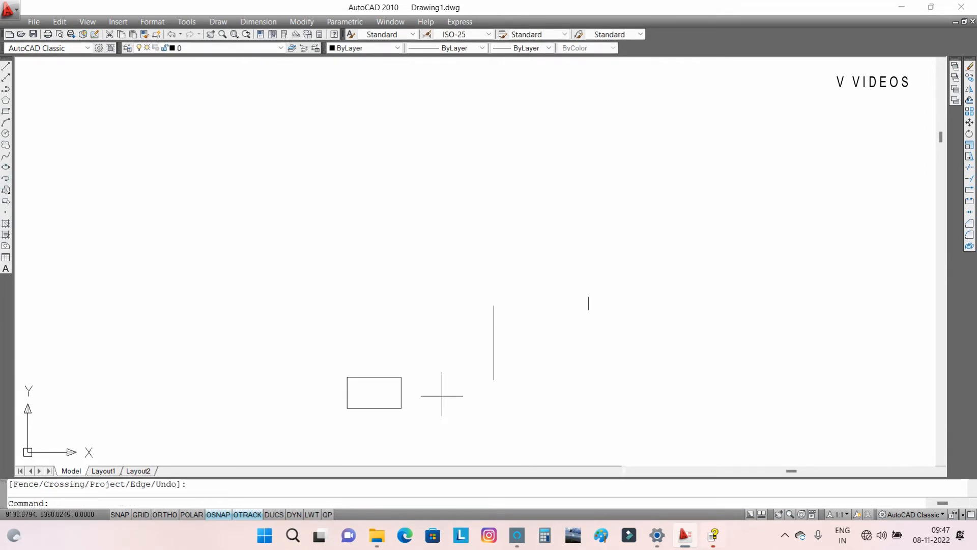
# Try to extend the upper end of the vertical line with all objects as boundary edges.
pyautogui.click(970, 179)
pyautogui.press('Return')
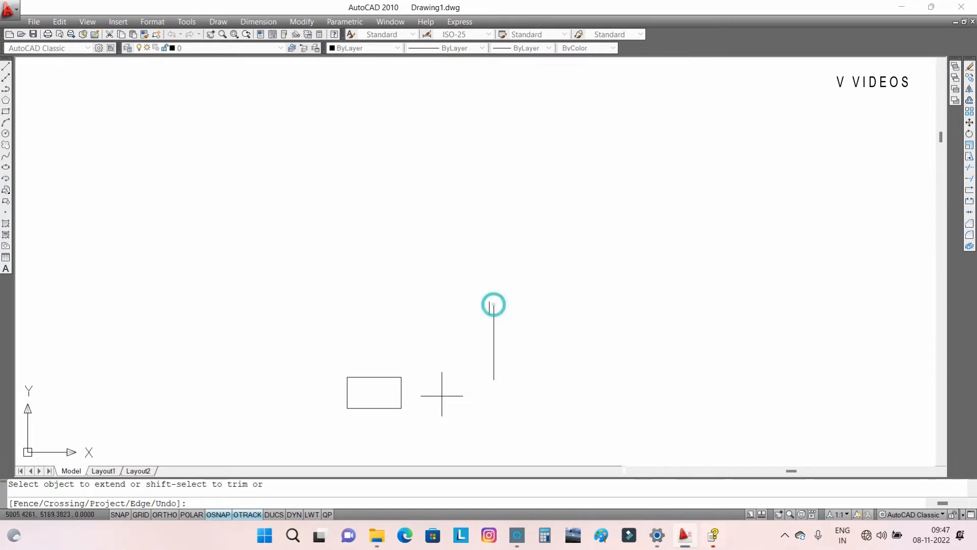
pyautogui.moveTo(537, 307); pyautogui.dragTo(539, 237, button='middle')
pyautogui.press('Escape')
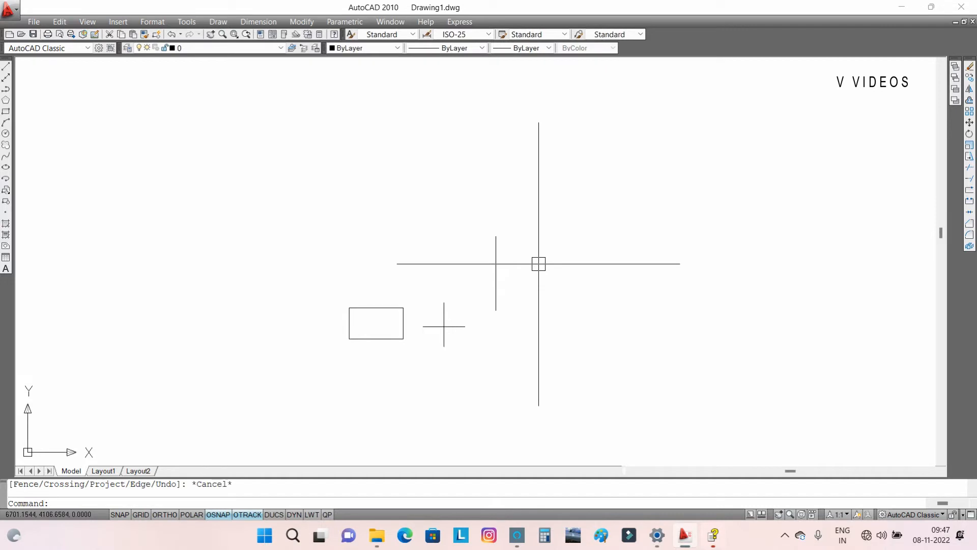
# Draw a horizontal line about 12930 units long above the vertical line with Ortho on.
pyautogui.write('l')
pyautogui.press('Return')
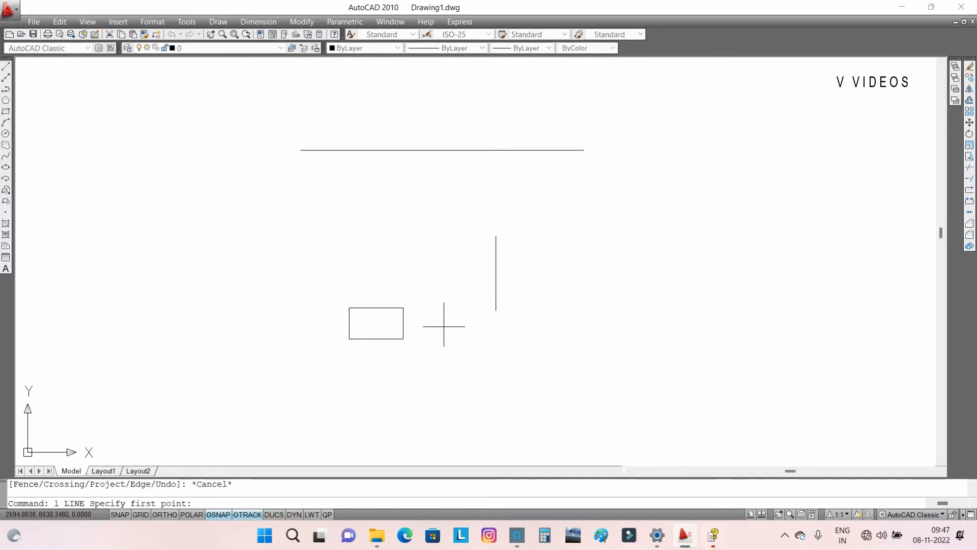
pyautogui.click(422, 142)
pyautogui.press('F8')
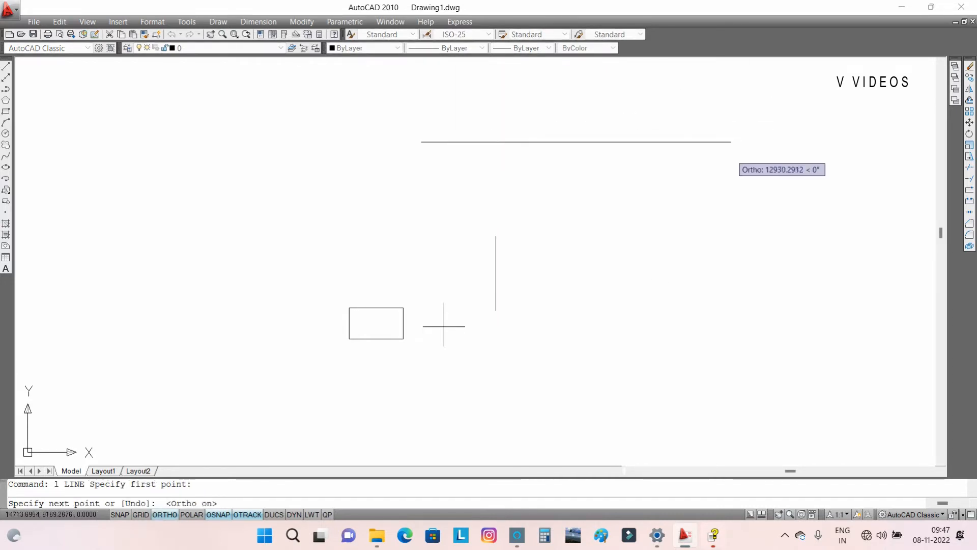
pyautogui.click(731, 153)
pyautogui.press('Escape')
pyautogui.moveTo(486, 271); pyautogui.dragTo(503, 308, button='middle')
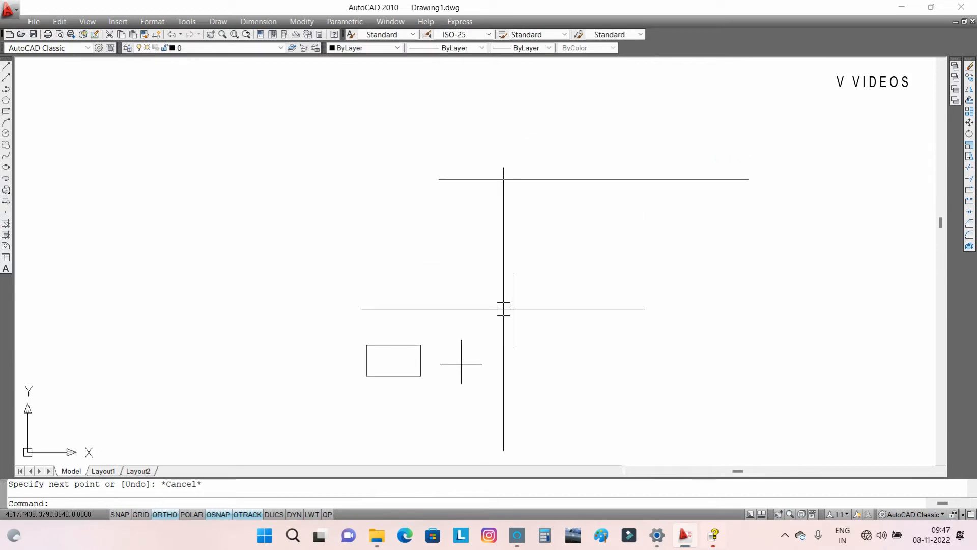
# Try to extend the vertical line with only that line itself chosen as the boundary edge.
pyautogui.click(970, 179)
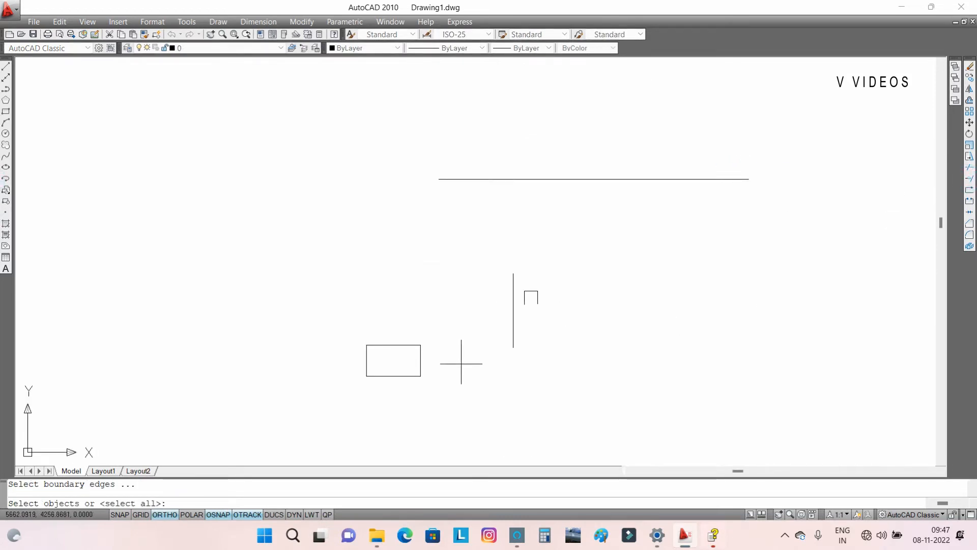
pyautogui.click(513, 275)
pyautogui.press('Return')
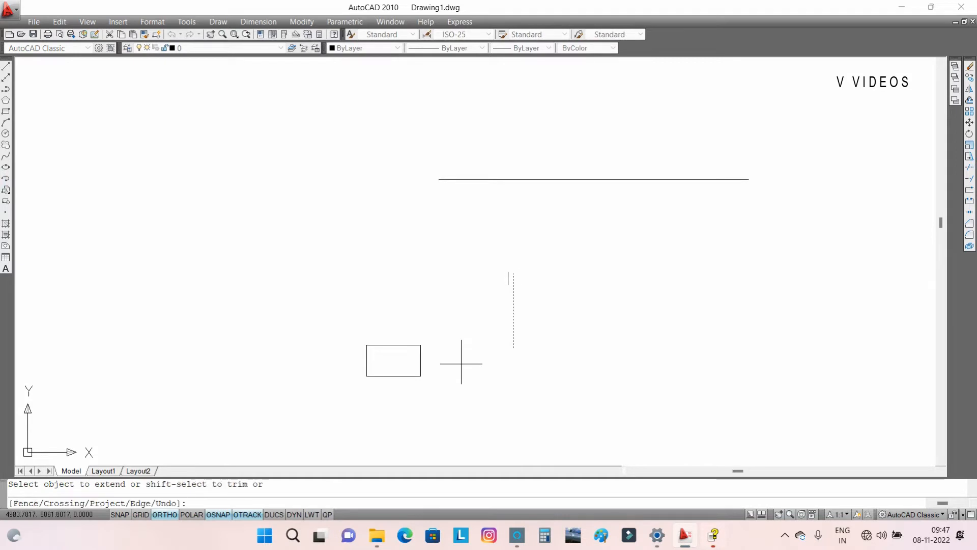
pyautogui.press('Escape')
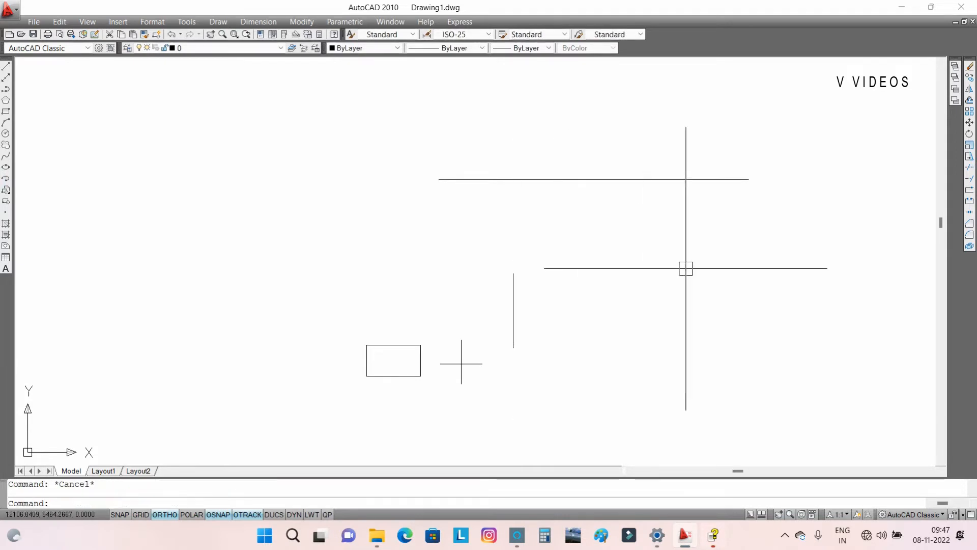
# Extend the vertical line up to the horizontal line, using all objects as boundary edges.
pyautogui.click(970, 179)
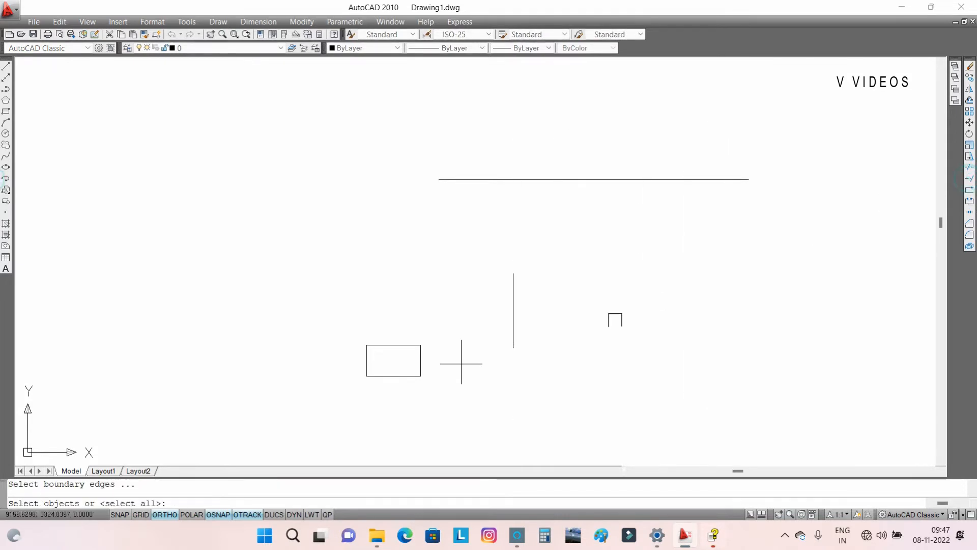
pyautogui.press('Return')
pyautogui.click(515, 274)
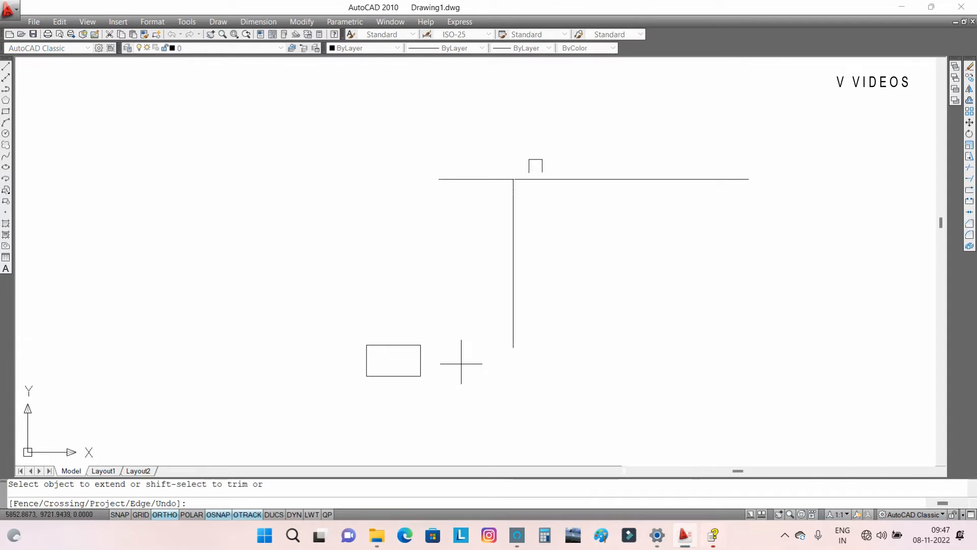
pyautogui.press('Escape')
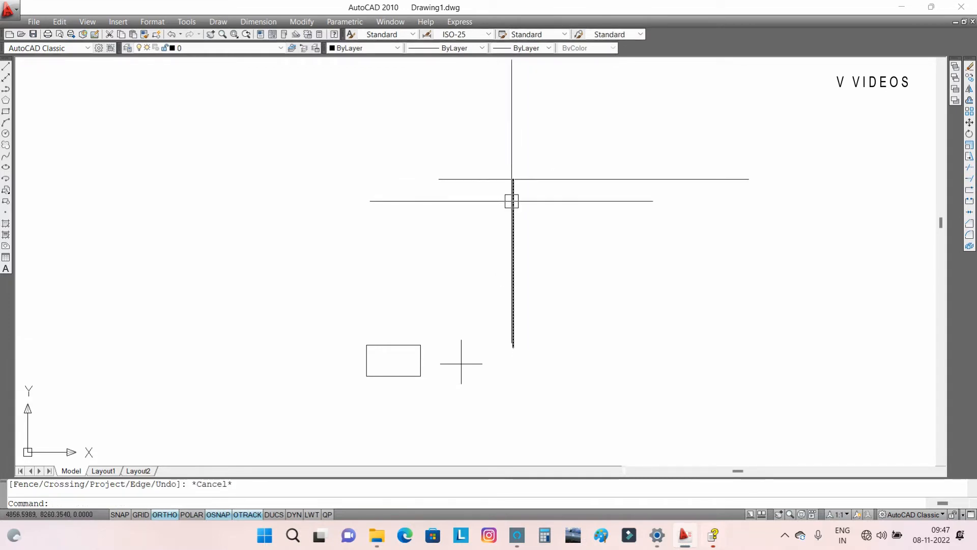
# Shorten the vertical line by moving its upper endpoint down, away from the horizontal line.
pyautogui.click(512, 201)
pyautogui.click(512, 179)
pyautogui.click(513, 244)
pyautogui.press('Escape')
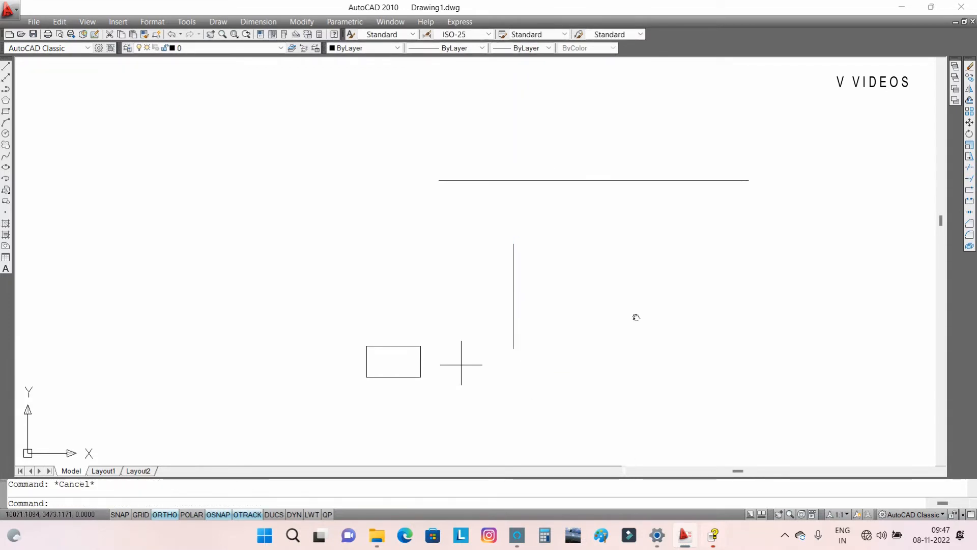
# Delete the horizontal line above the vertical line.
pyautogui.moveTo(636, 317); pyautogui.dragTo(633, 355, button='middle')
pyautogui.click(471, 179)
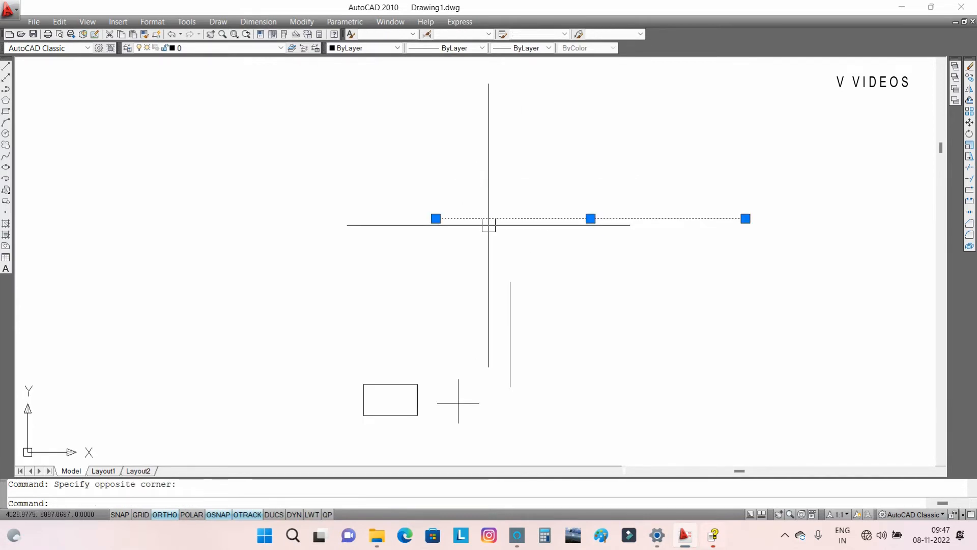
pyautogui.press('Delete')
# Move the rectangle to a spot directly above the vertical line with Ortho off.
pyautogui.click(382, 386)
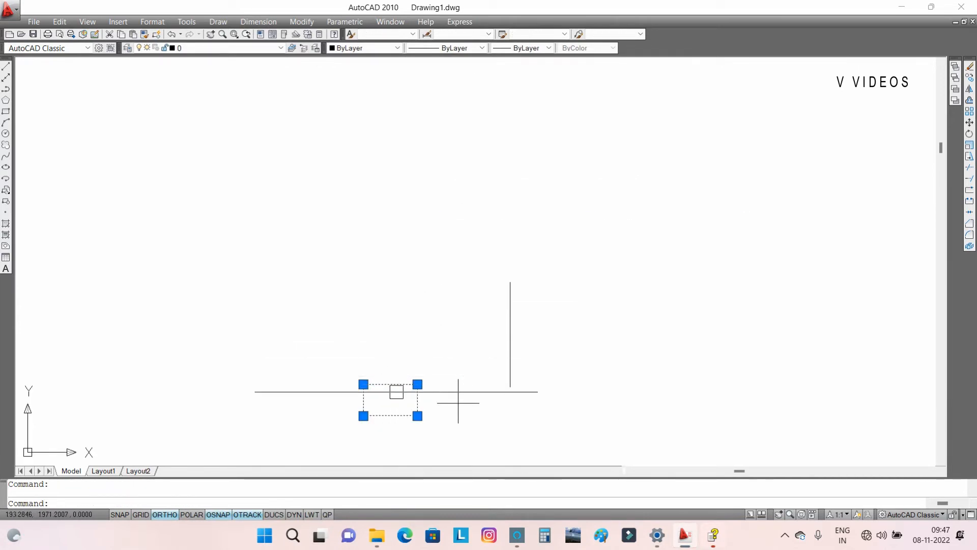
pyautogui.write('m')
pyautogui.press('Return')
pyautogui.click(392, 399)
pyautogui.press('F8')
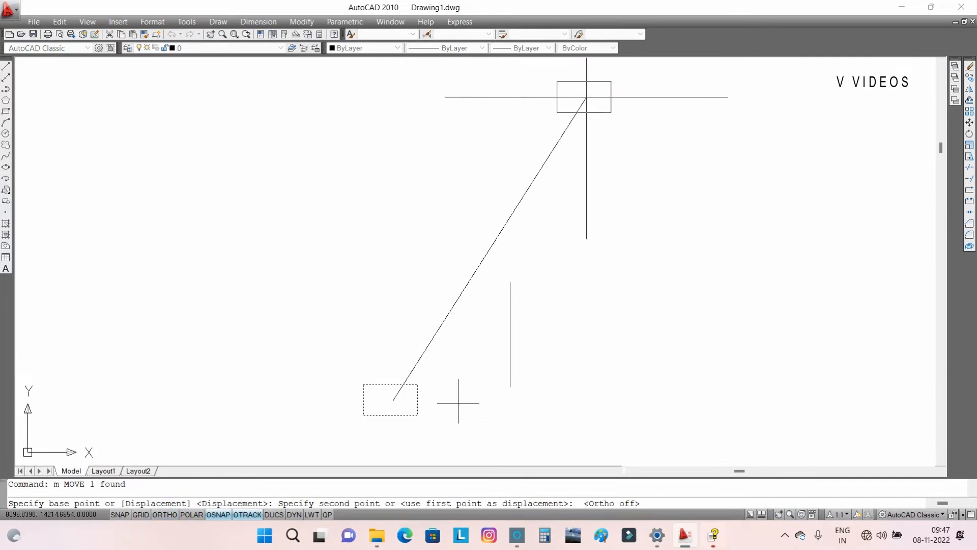
pyautogui.click(520, 110)
pyautogui.press('Escape')
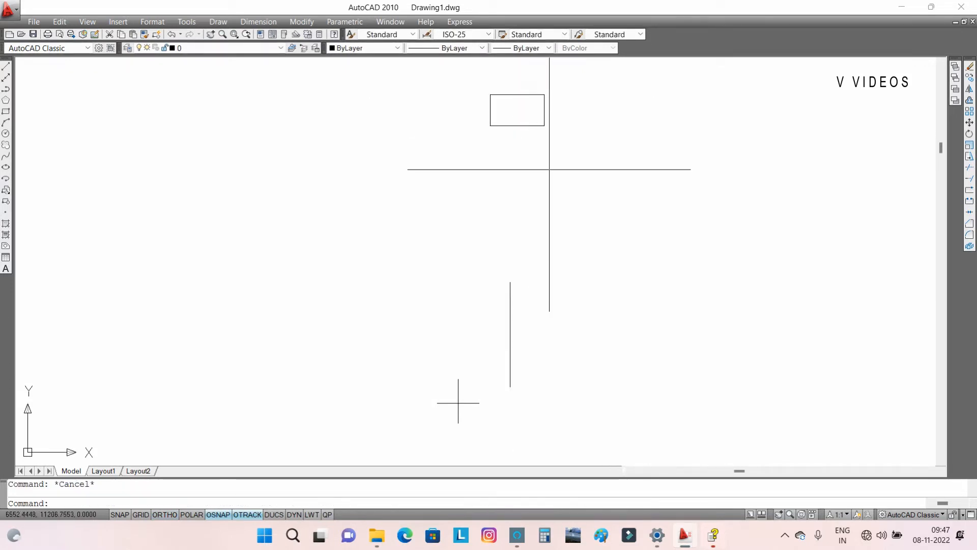
# Draw a horizontal line below the vertical line with Ortho on.
pyautogui.moveTo(545, 168); pyautogui.dragTo(521, 174, button='middle')
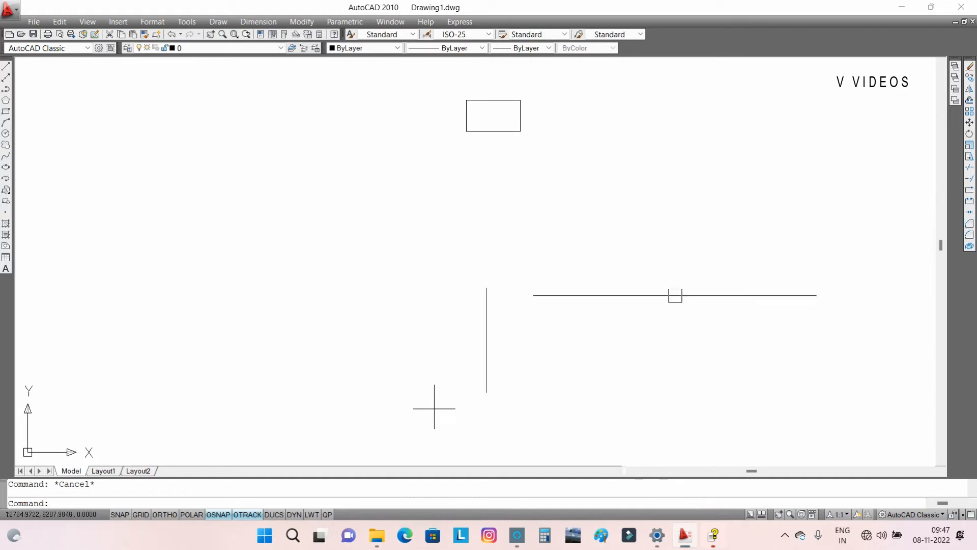
pyautogui.moveTo(450, 405); pyautogui.dragTo(535, 241, button='middle')
pyautogui.write('l')
pyautogui.press('Return')
pyautogui.click(504, 393)
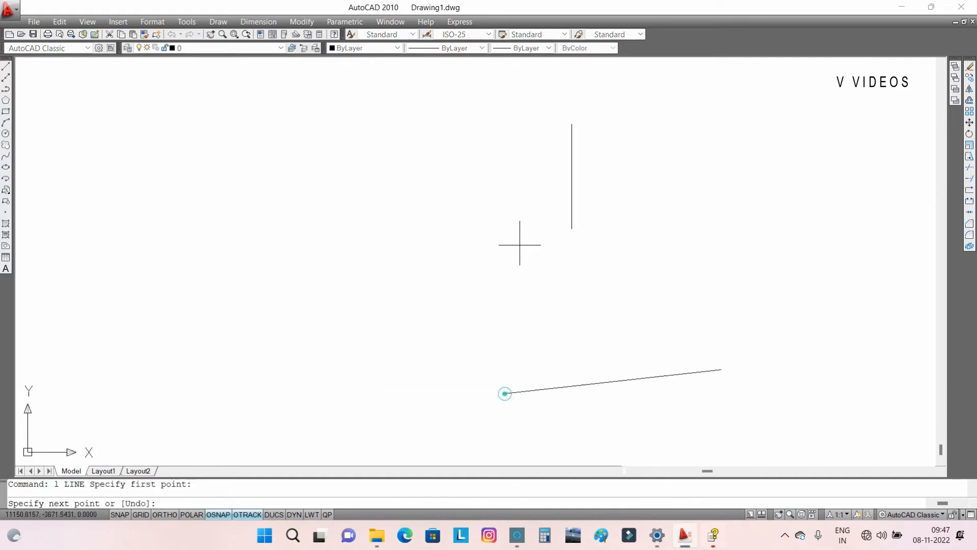
pyautogui.press('F8')
pyautogui.press('Escape')
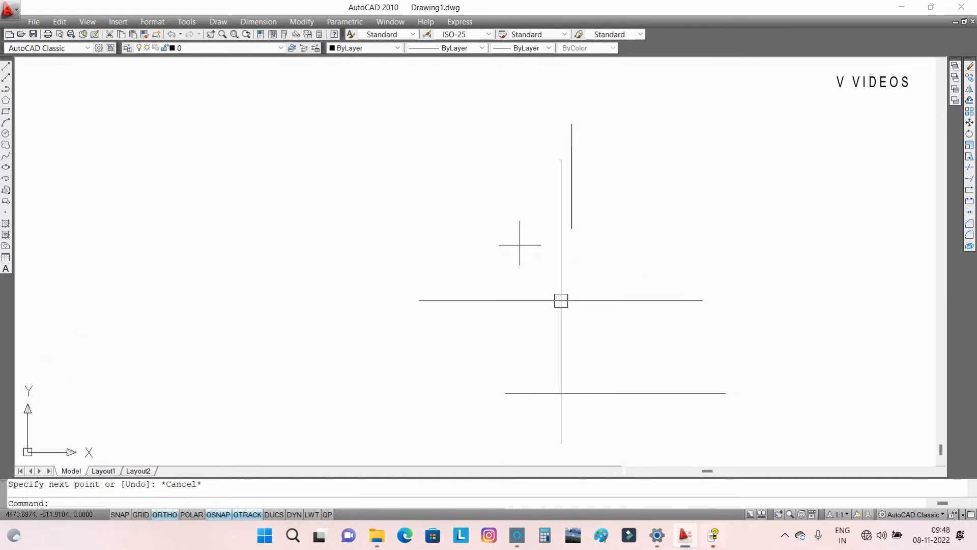
# Move the two crossed lines horizontally to the left, away from the vertical line.
pyautogui.click(560, 299)
pyautogui.click(399, 227)
pyautogui.write('m')
pyautogui.press('Return')
pyautogui.click(648, 305)
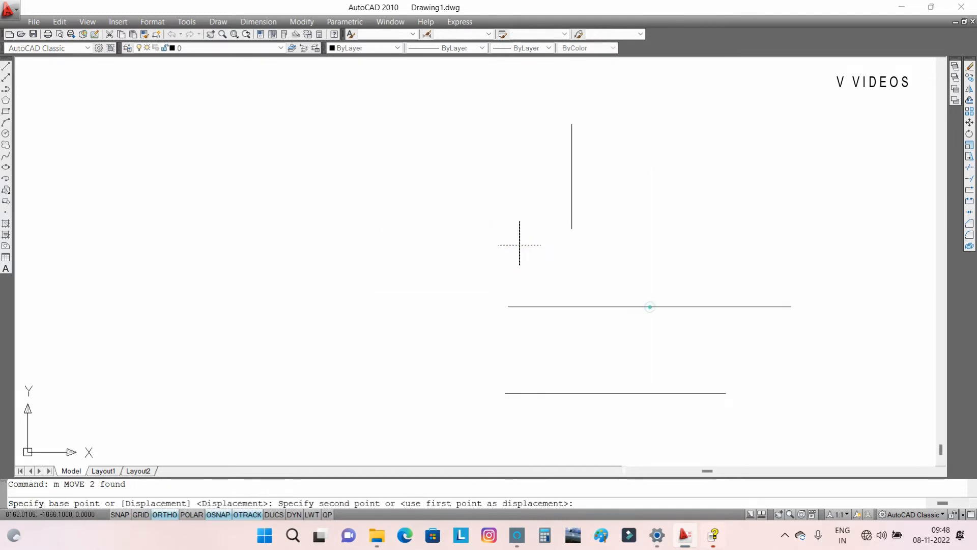
pyautogui.click(405, 314)
# Extend the vertical line up to the rectangle and down to the lower horizontal line, using all objects as boundary edges.
pyautogui.scroll(-6, 488, 326)
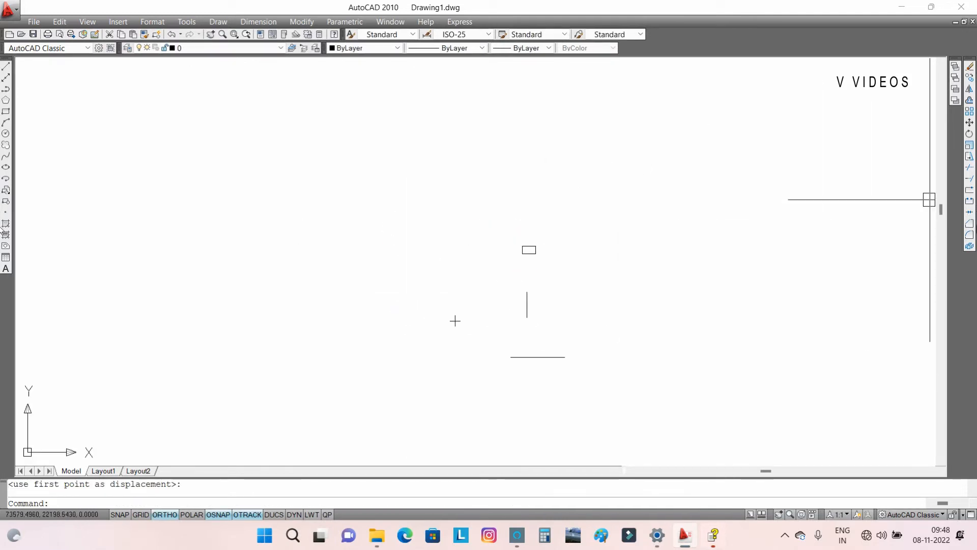
pyautogui.click(970, 180)
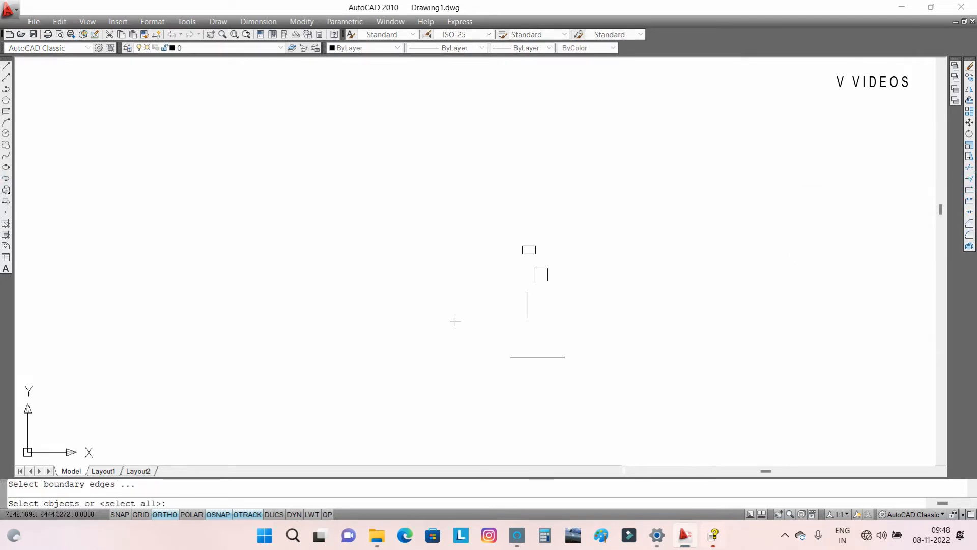
pyautogui.press('Return')
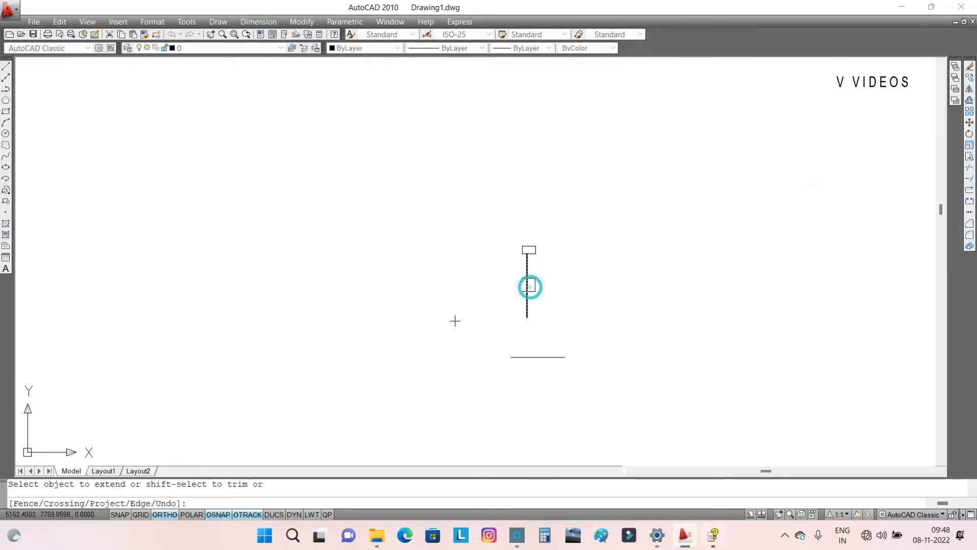
pyautogui.scroll(3, 531, 285)
pyautogui.moveTo(563, 277); pyautogui.dragTo(544, 190, button='middle')
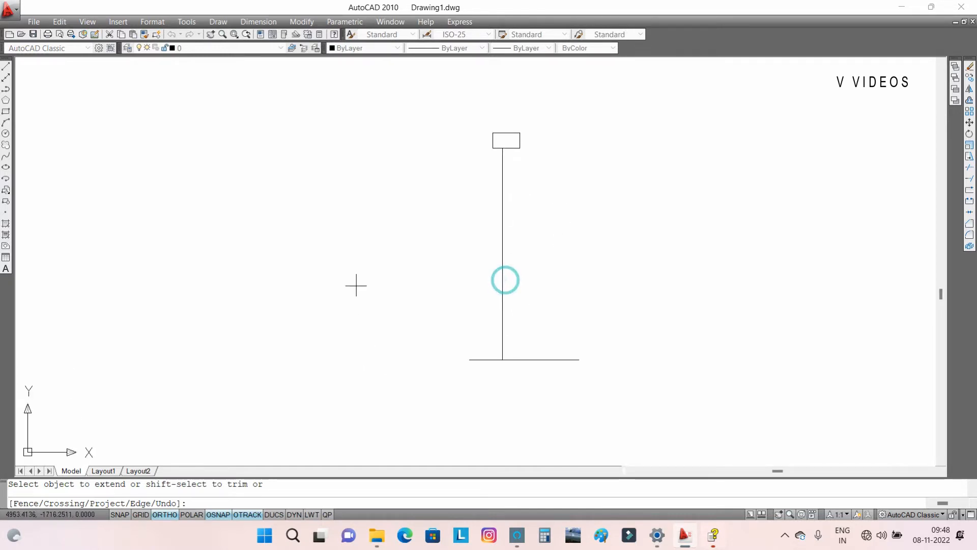
# Leave Extend and erase the vertical line together with the horizontal line at its lower end.
pyautogui.scroll(-4, 523, 300)
pyautogui.scroll(3, 506, 312)
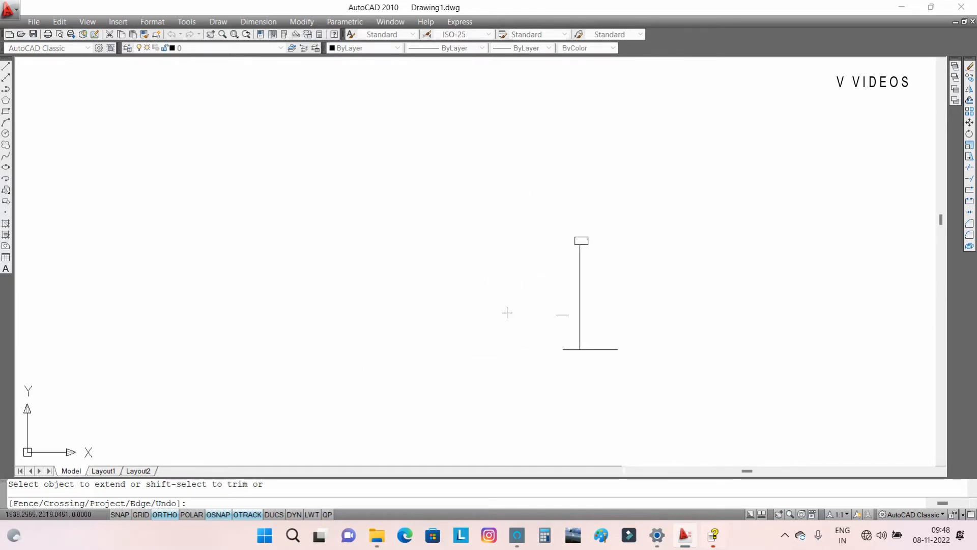
pyautogui.press('Escape')
pyautogui.scroll(-3, 552, 292)
pyautogui.scroll(5, 597, 259)
pyautogui.moveTo(621, 320); pyautogui.dragTo(627, 226, button='middle')
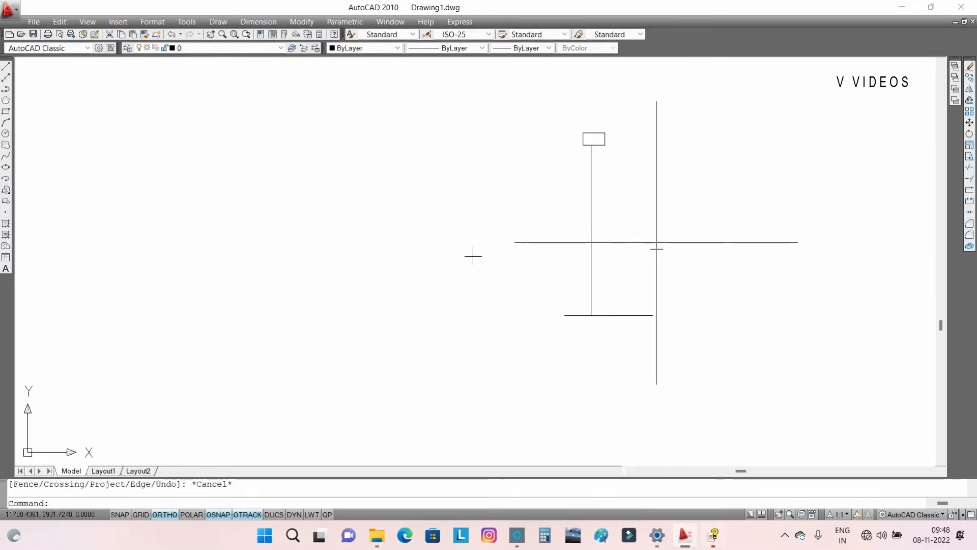
pyautogui.click(656, 243)
pyautogui.click(482, 334)
pyautogui.moveTo(755, 325); pyautogui.dragTo(677, 358, button='middle')
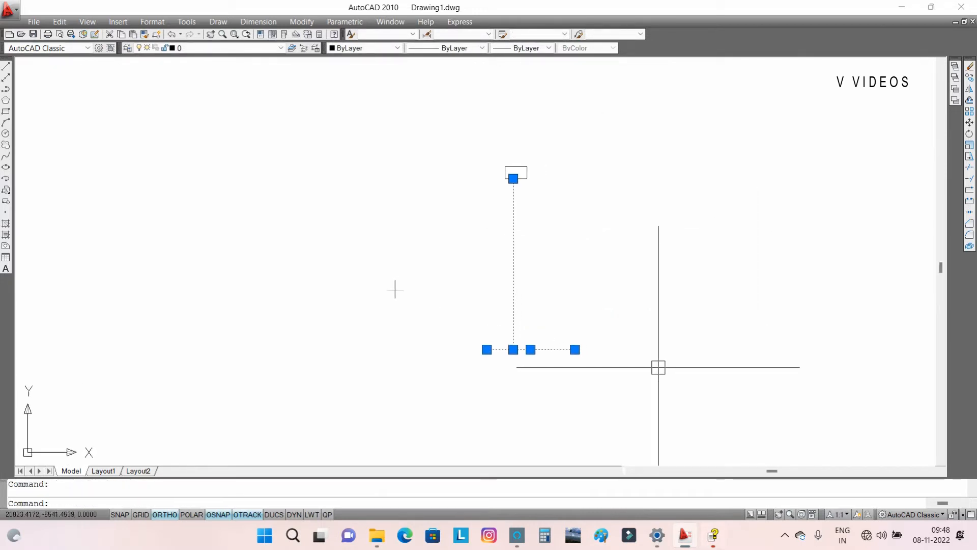
pyautogui.moveTo(417, 308)
pyautogui.mouseDown(button='middle')
pyautogui.moveTo(445, 389)
pyautogui.moveTo(405, 388)
pyautogui.mouseUp(button='middle')
pyautogui.scroll(2, 446, 389)
pyautogui.scroll(4, 406, 387)
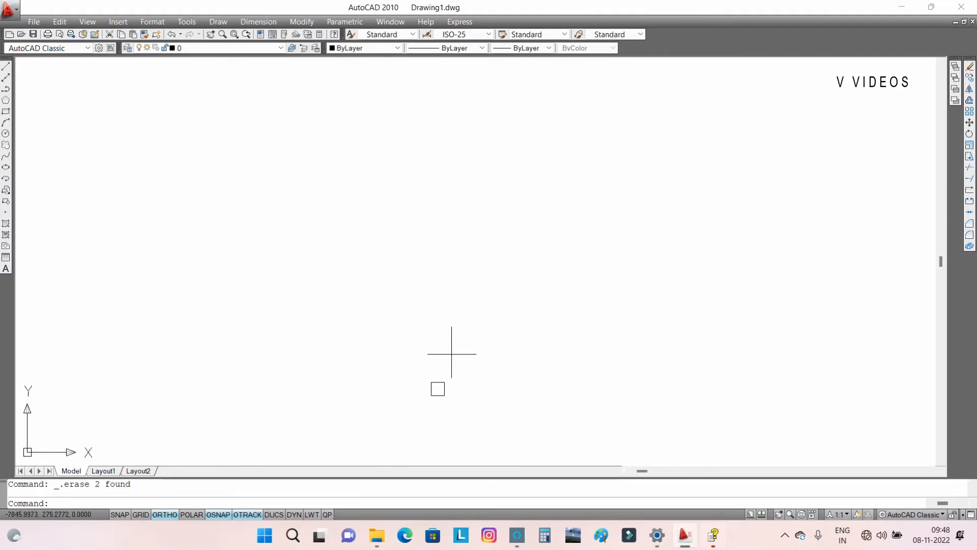
# Draw a new vertical line a short distance below the rectangle, within its width.
pyautogui.scroll(-4, 560, 382)
pyautogui.moveTo(651, 358); pyautogui.dragTo(435, 419, button='middle')
pyautogui.moveTo(363, 276); pyautogui.dragTo(435, 323, button='middle')
pyautogui.scroll(3, 498, 318)
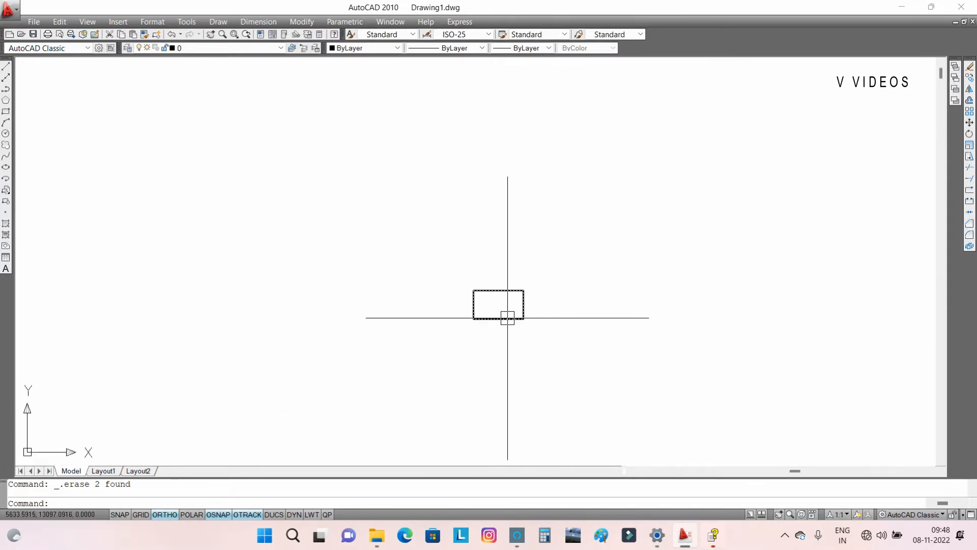
pyautogui.moveTo(508, 318)
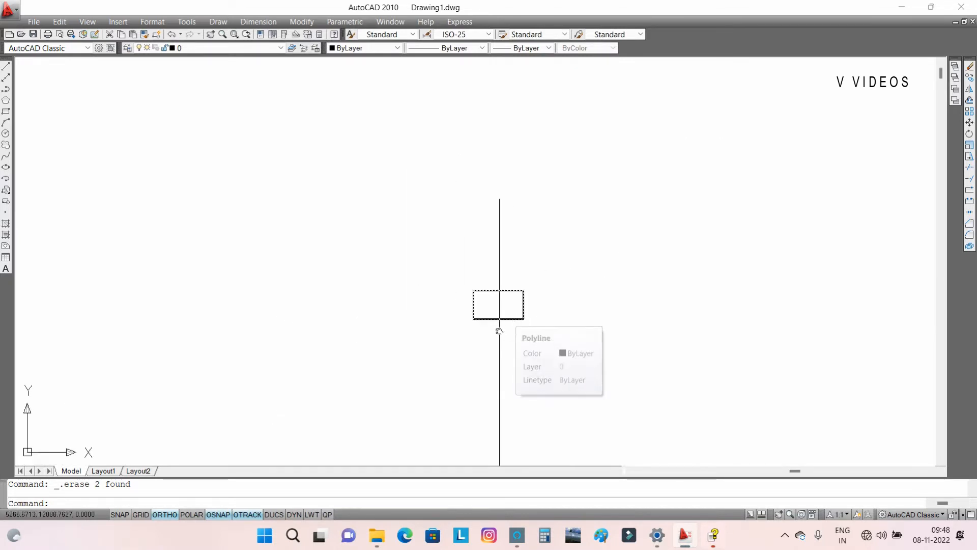
pyautogui.moveTo(499, 336); pyautogui.dragTo(505, 182, button='middle')
pyautogui.press('Escape')
pyautogui.write('l')
pyautogui.press('Return')
pyautogui.scroll(2, 523, 218)
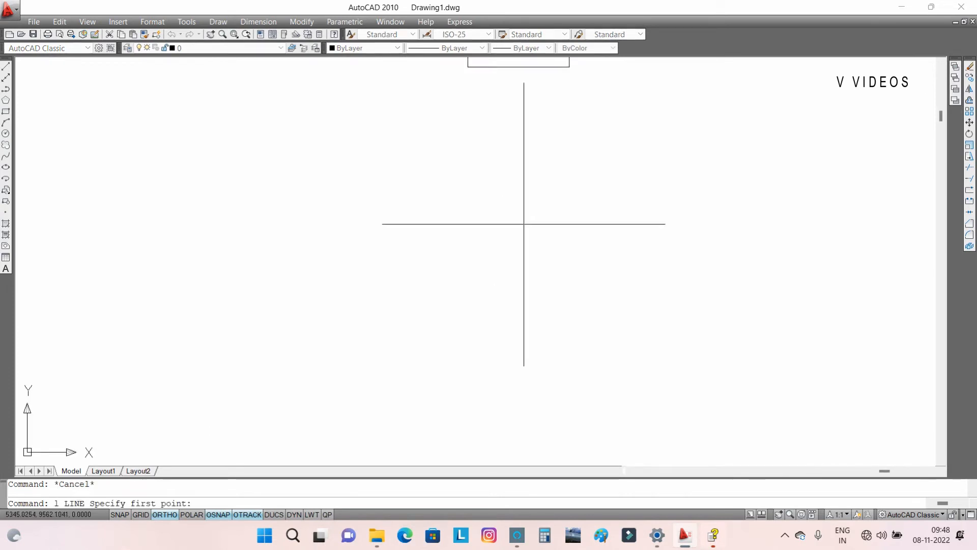
pyautogui.click(529, 207)
pyautogui.click(540, 407)
pyautogui.press('Escape')
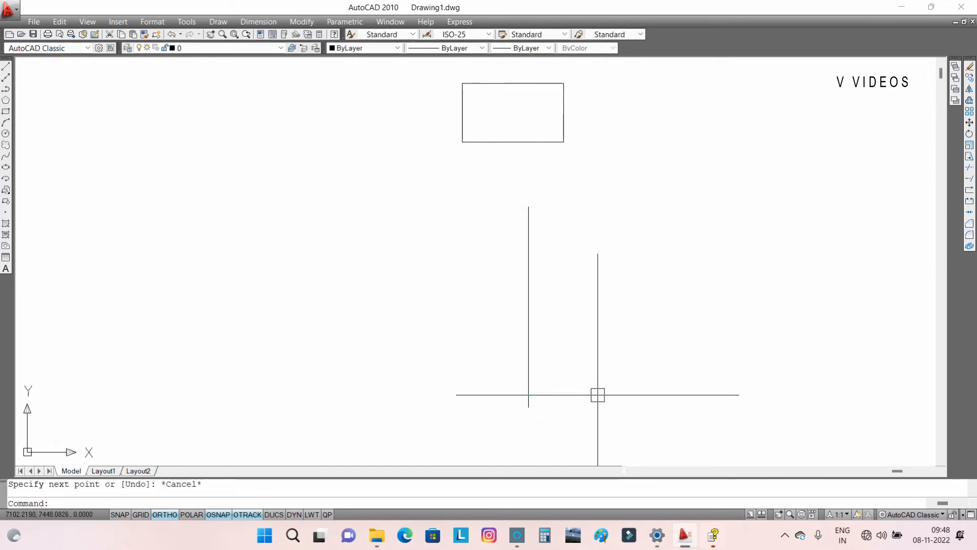
# Extend the vertical line up to the rectangle and try extending its lower end, using all objects as boundary edges.
pyautogui.write('ex')
pyautogui.press('Return')
pyautogui.press('Return')
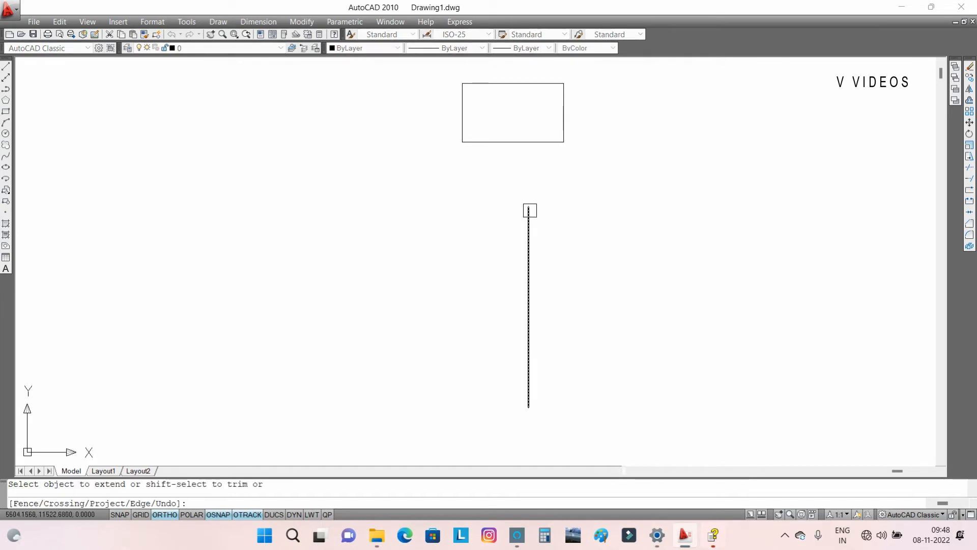
pyautogui.click(530, 210)
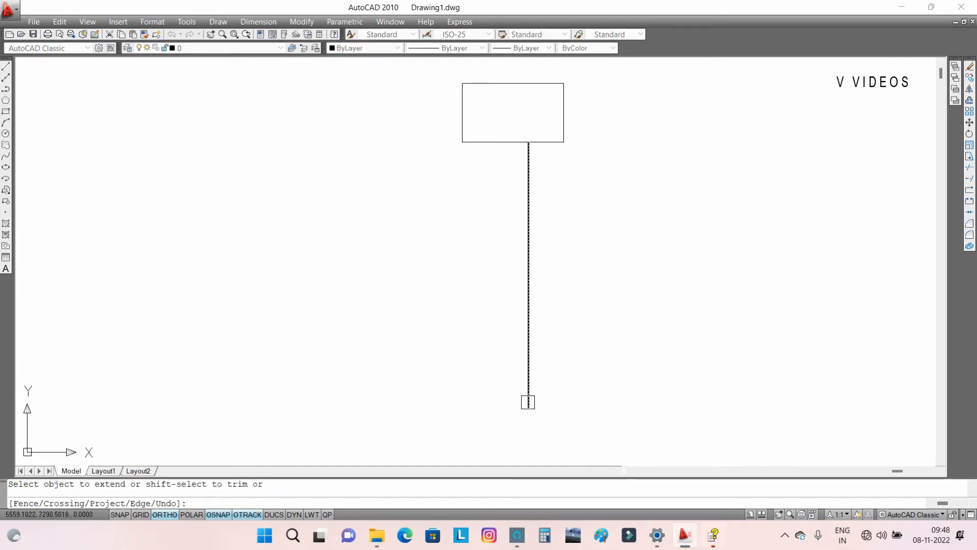
pyautogui.click(528, 402)
pyautogui.scroll(-4, 522, 287)
pyautogui.scroll(5, 522, 231)
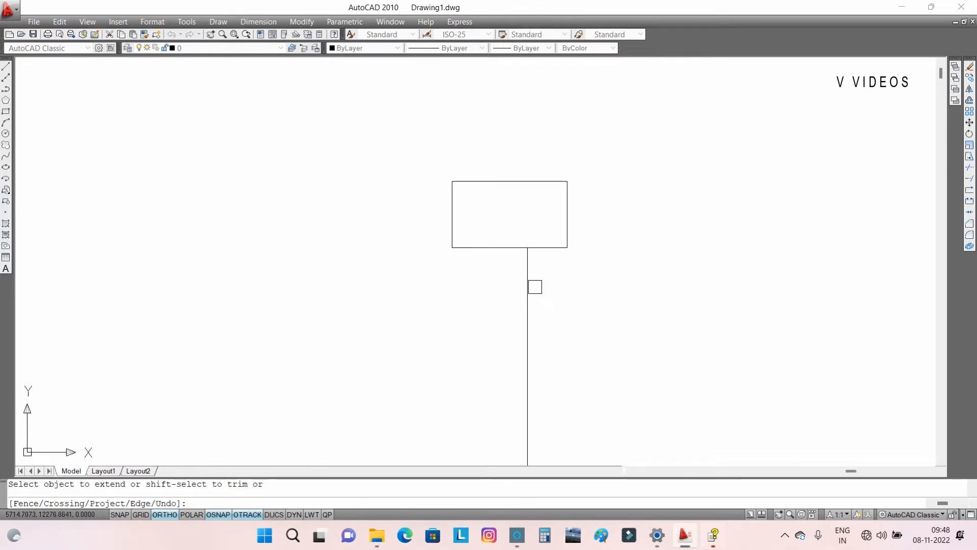
pyautogui.press('Escape')
# Shorten the vertical line by stretching its upper endpoint down, away from the rectangle.
pyautogui.click(527, 285)
pyautogui.click(527, 248)
pyautogui.click(560, 356)
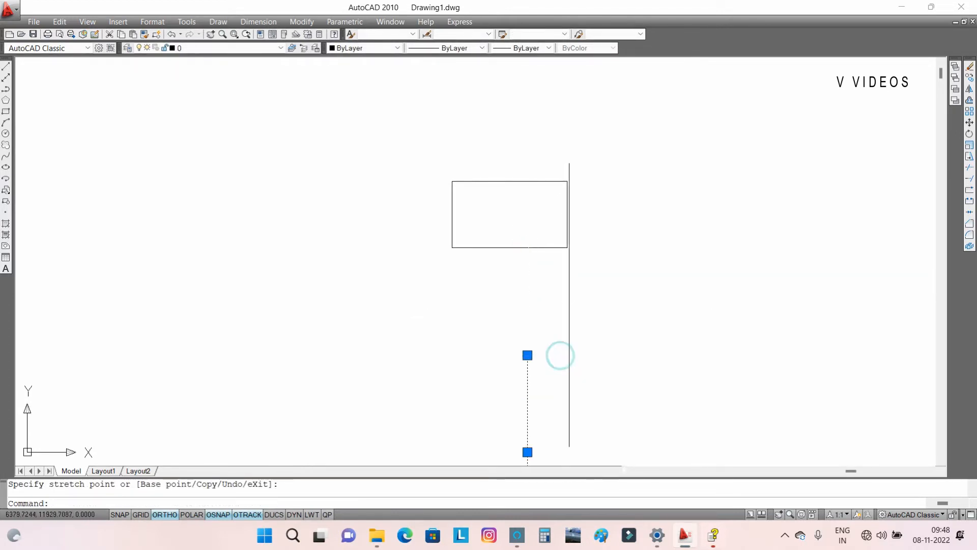
pyautogui.scroll(-2, 560, 355)
pyautogui.press('Escape')
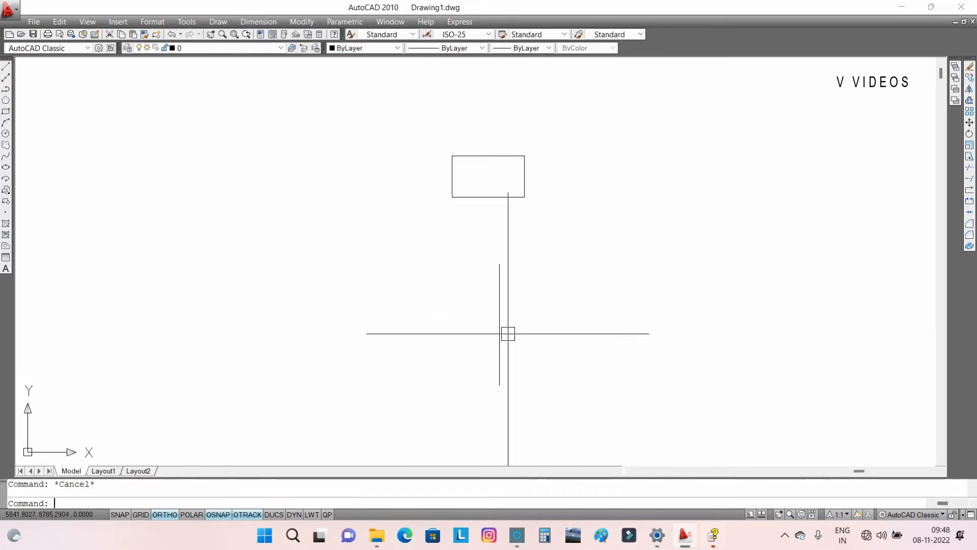
# Within Trim, extend the vertical line up to the rectangle's top edge, then trim off the part inside the rectangle.
pyautogui.press('Return')
pyautogui.press('Return')
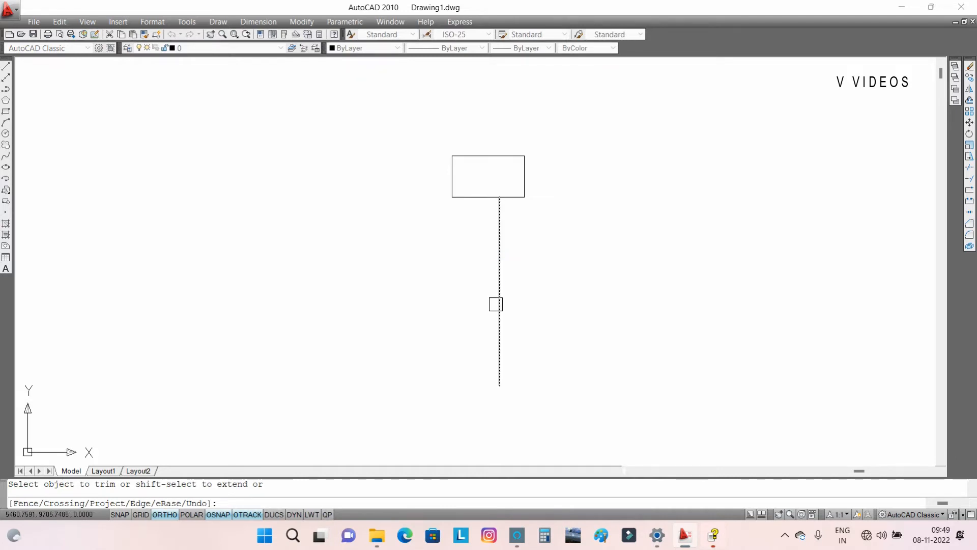
pyautogui.keyDown('shift'); pyautogui.click(497, 209); pyautogui.keyUp('shift')
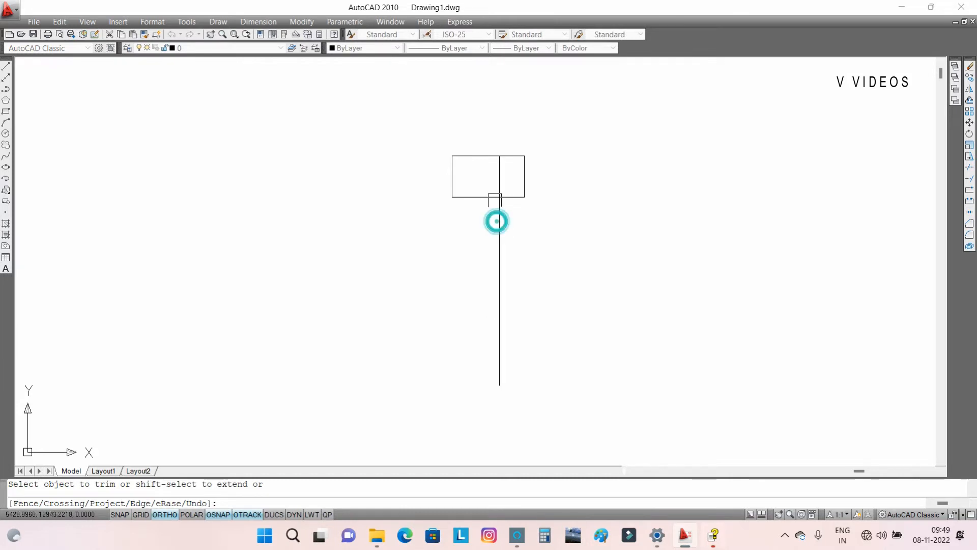
pyautogui.moveTo(496, 177); pyautogui.dragTo(501, 210, button='middle')
pyautogui.click(504, 206)
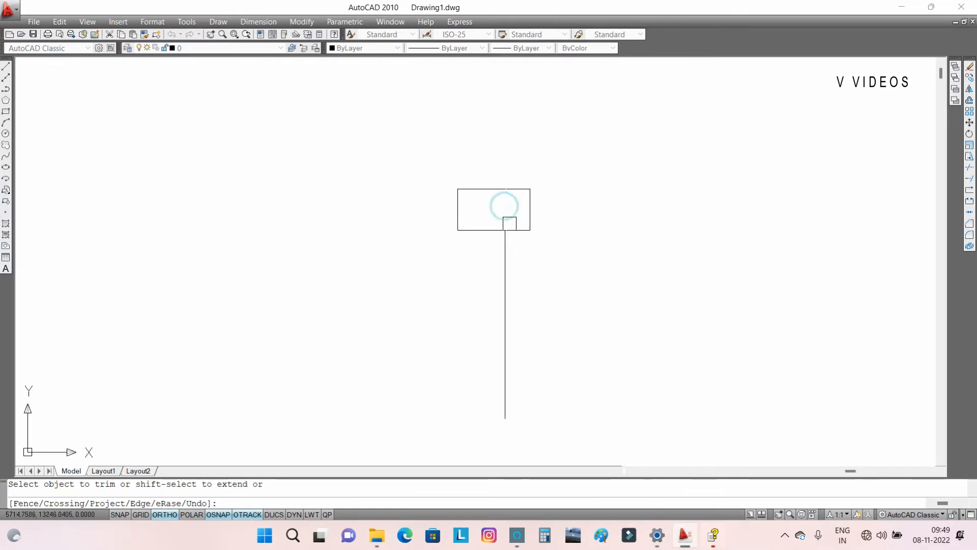
pyautogui.press('Return')
# Stretch the vertical line's upper endpoint down to leave a gap below the rectangle.
pyautogui.click(508, 254)
pyautogui.click(505, 230)
pyautogui.click(530, 314)
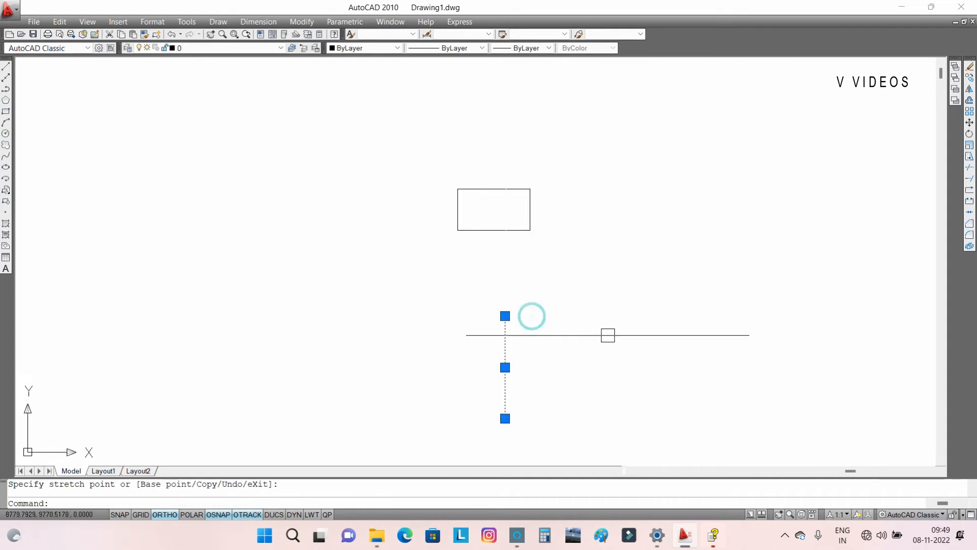
pyautogui.press('Escape')
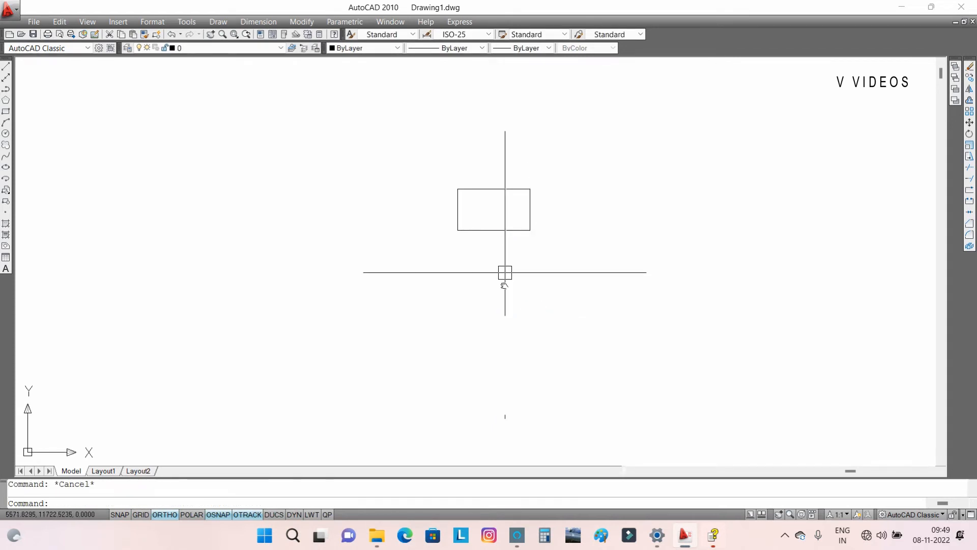
# Extend the shortened vertical line up to the rectangle's bottom edge, using all objects as boundary edges.
pyautogui.moveTo(504, 273); pyautogui.dragTo(504, 301, button='middle')
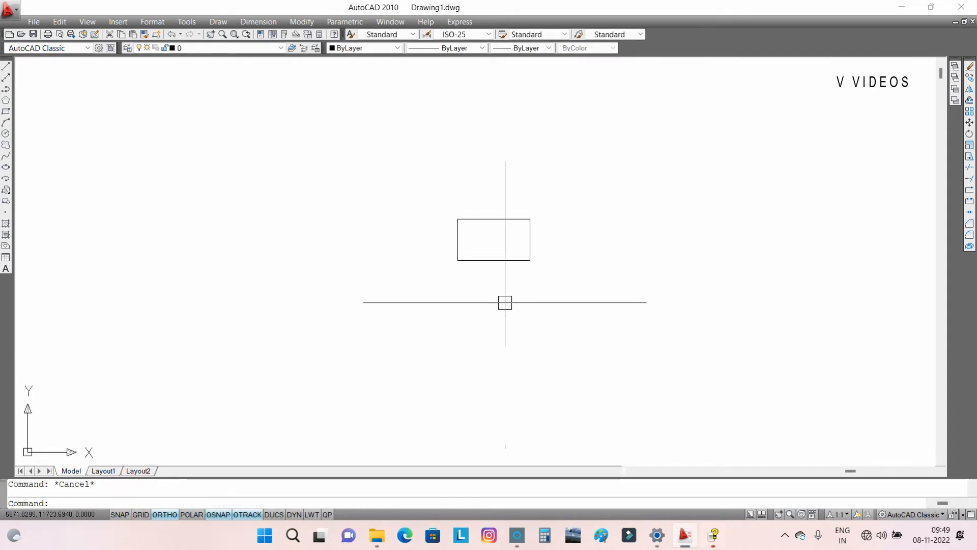
pyautogui.click(970, 179)
pyautogui.press('Return')
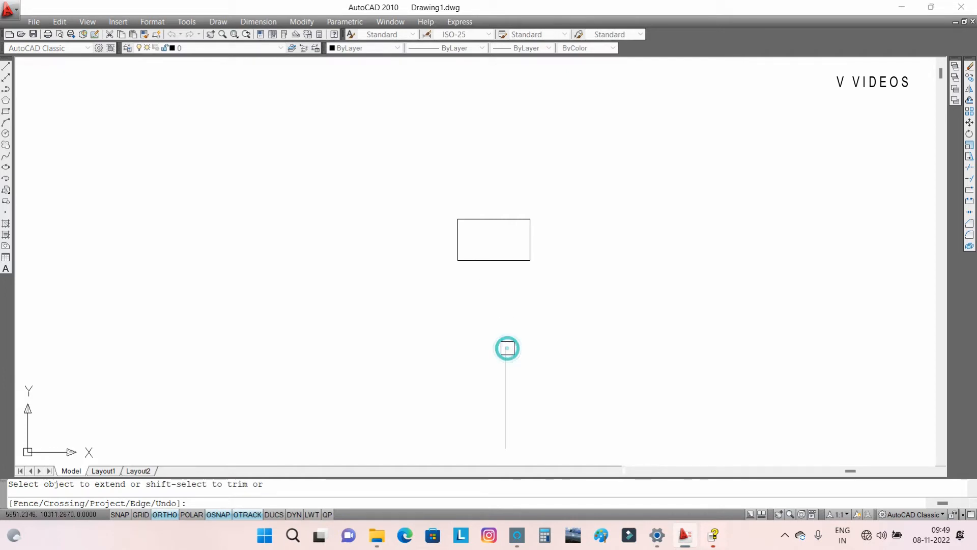
pyautogui.click(507, 348)
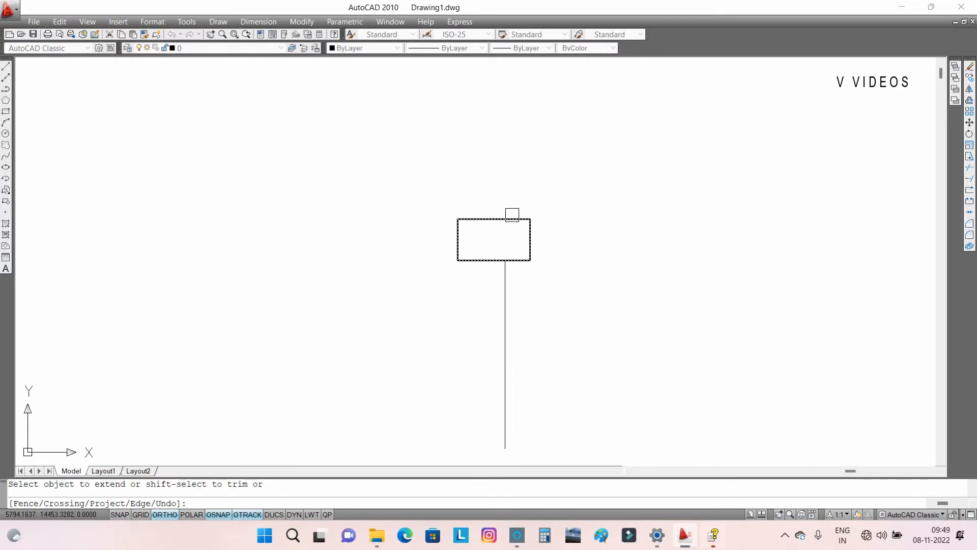
# Trim away the rectangle's top and bottom edges from within Extend, keeping its two vertical sides.
pyautogui.keyDown('shift'); pyautogui.click(512, 215); pyautogui.keyUp('shift')
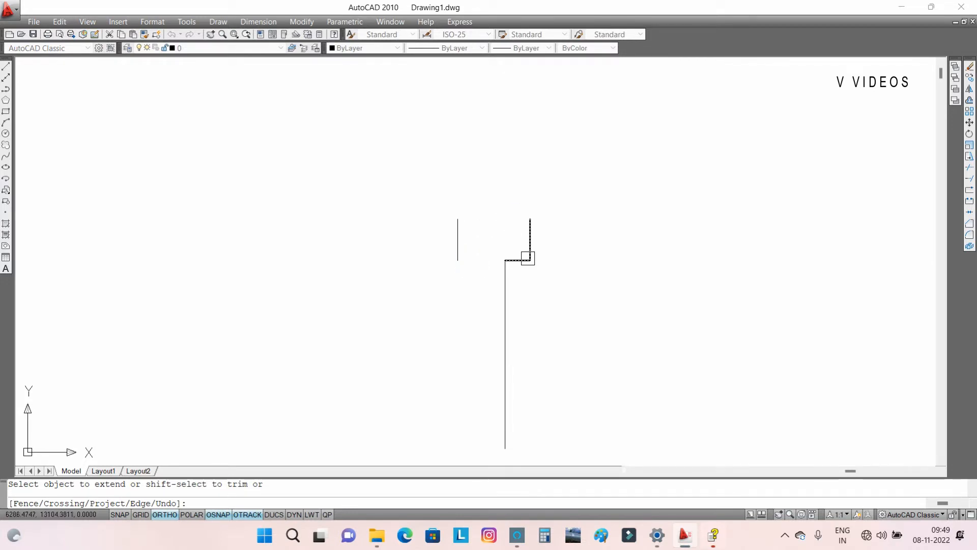
pyautogui.keyDown('shift'); pyautogui.click(519, 260); pyautogui.keyUp('shift')
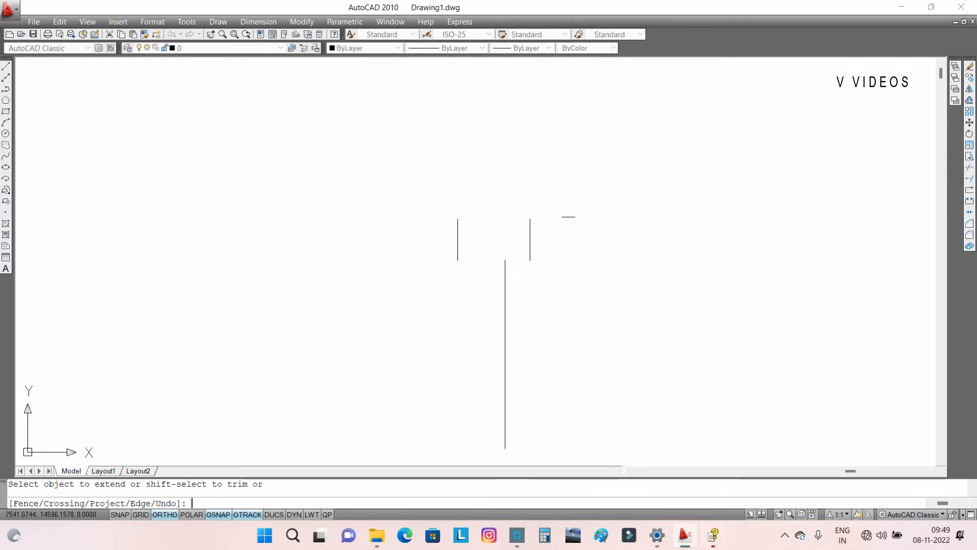
pyautogui.press('Escape')
pyautogui.click(568, 223)
pyautogui.click(366, 245)
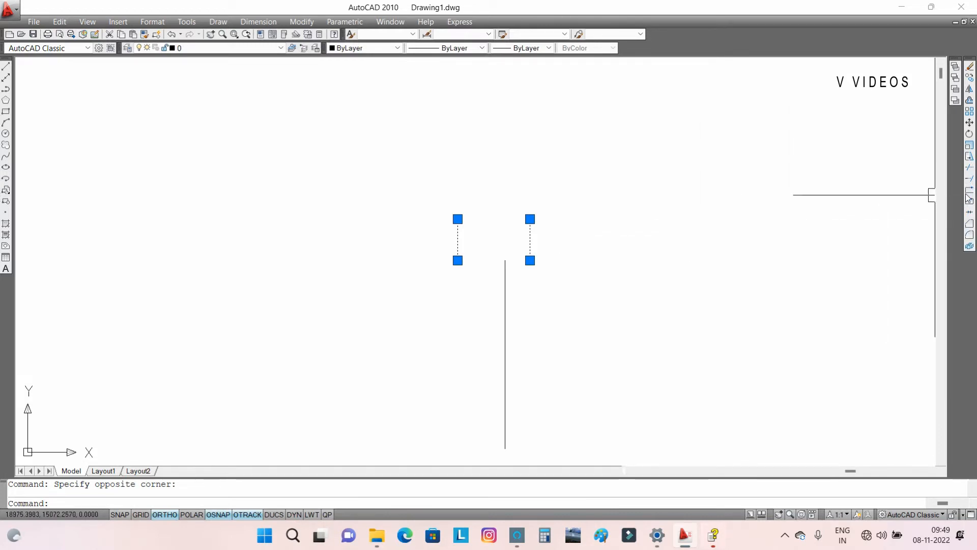
pyautogui.scroll(-4, 503, 197)
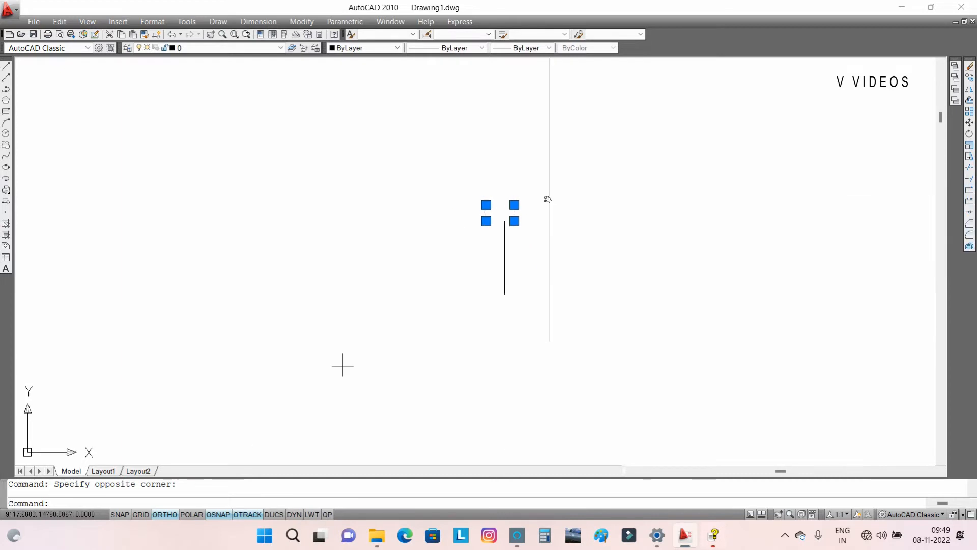
pyautogui.scroll(3, 439, 305)
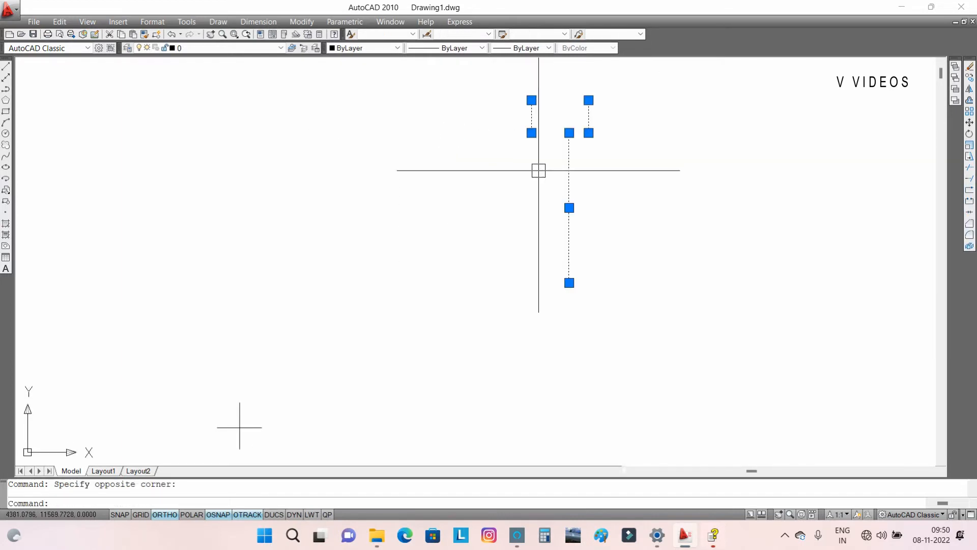
pyautogui.write('l')
pyautogui.press('Return')
pyautogui.scroll(-2, 459, 177)
pyautogui.press('Escape')
# Move the vertical line and the two remaining rectangle sides horizontally to the left.
pyautogui.click(598, 112)
pyautogui.click(365, 279)
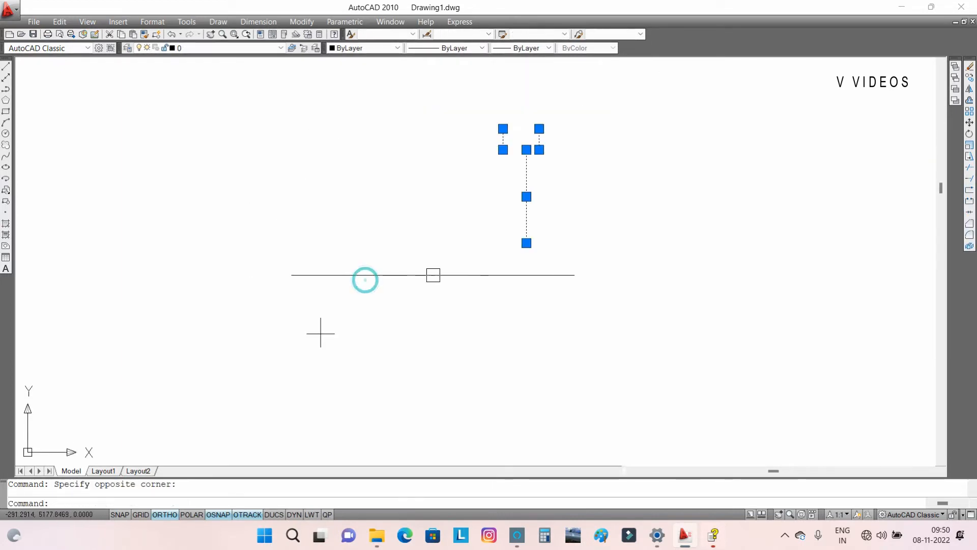
pyautogui.write('m')
pyautogui.press('Return')
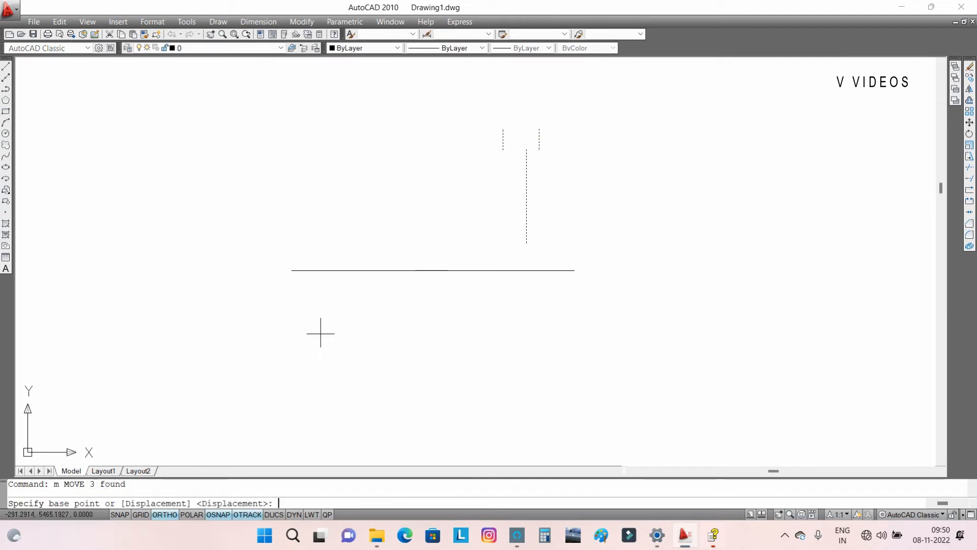
pyautogui.click(440, 258)
pyautogui.click(286, 273)
pyautogui.moveTo(467, 280); pyautogui.dragTo(313, 293, button='middle')
pyautogui.press('Escape')
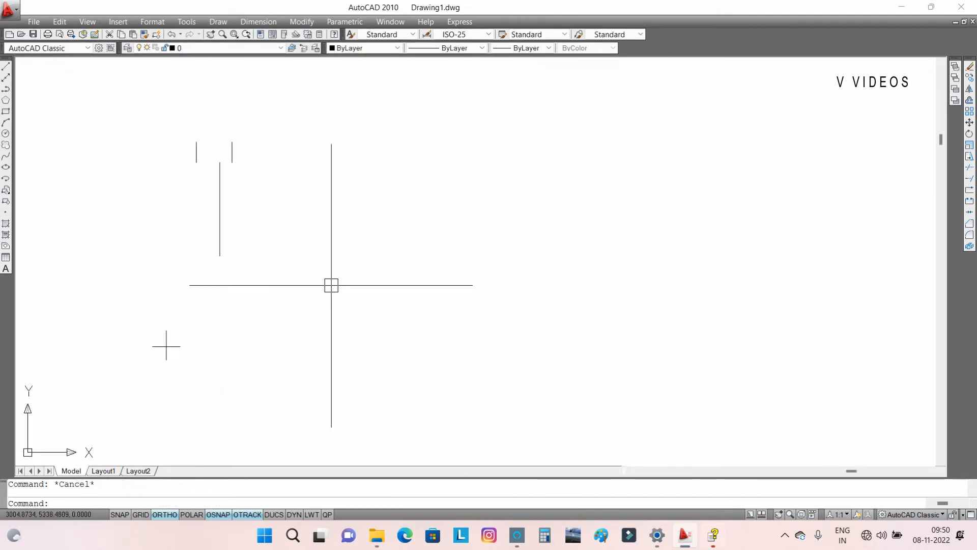
# Draw a long horizontal line in the empty area to the right of the moved lines.
pyautogui.write('l')
pyautogui.press('Return')
pyautogui.click(388, 263)
pyautogui.click(775, 261)
pyautogui.press('Escape')
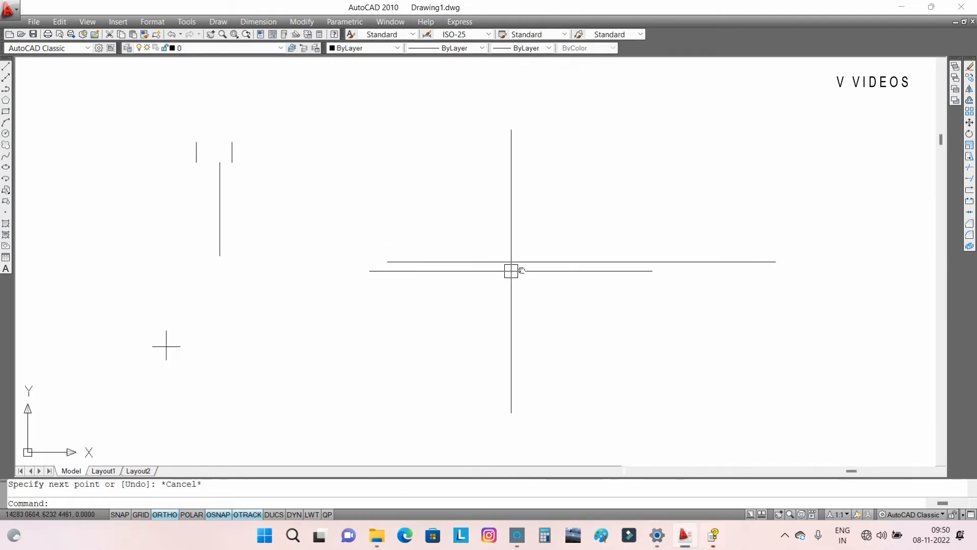
# Erase the leftover lines to the left of the new horizontal line.
pyautogui.moveTo(511, 270)
pyautogui.mouseDown(button='middle')
pyautogui.moveTo(579, 279)
pyautogui.moveTo(410, 291)
pyautogui.mouseUp(button='middle')
pyautogui.click(413, 266)
pyautogui.click(240, 158)
pyautogui.press('Delete')
pyautogui.click(299, 245)
pyautogui.click(145, 394)
pyautogui.scroll(2, 410, 291)
pyautogui.click(410, 291)
pyautogui.press('Escape')
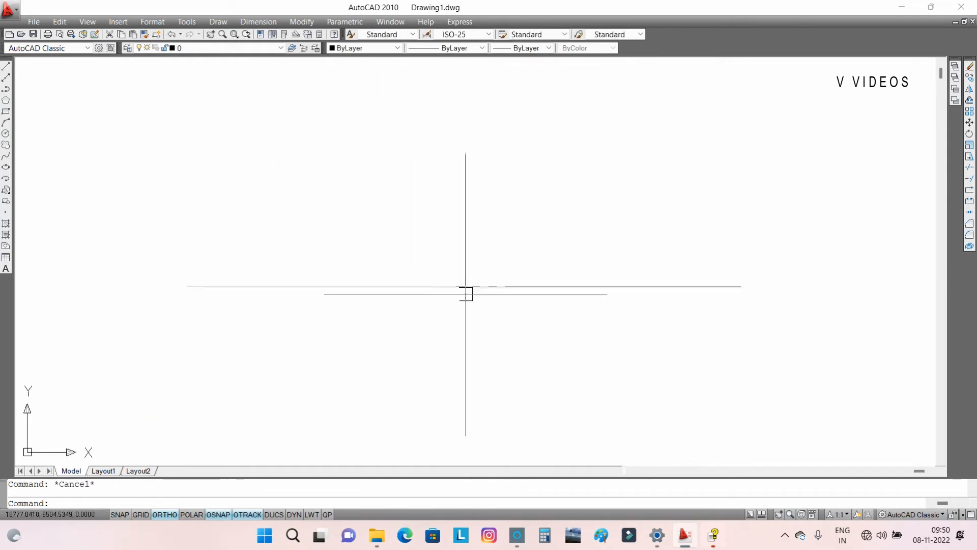
pyautogui.click(456, 286)
pyautogui.press('Escape')
pyautogui.click(316, 286)
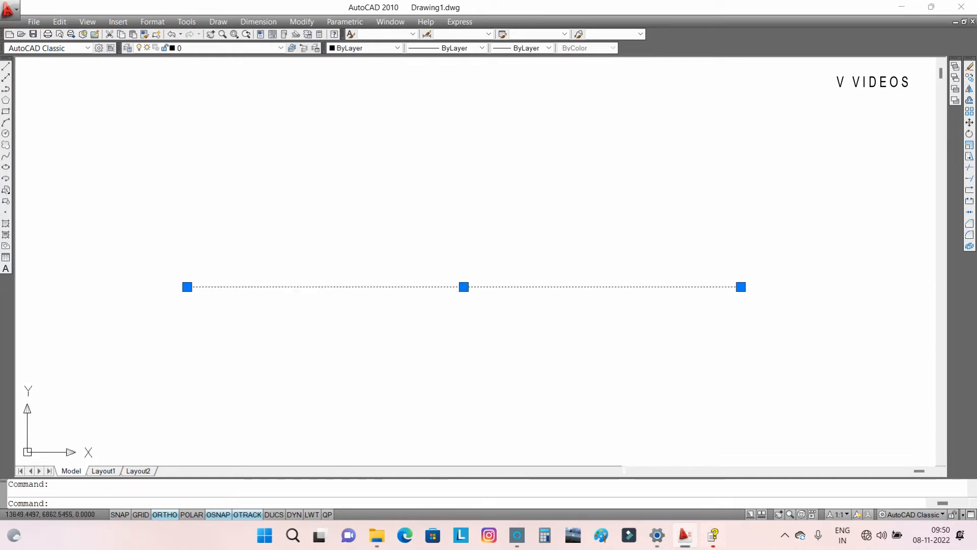
pyautogui.press('Escape')
pyautogui.moveTo(537, 294); pyautogui.dragTo(639, 286, button='middle')
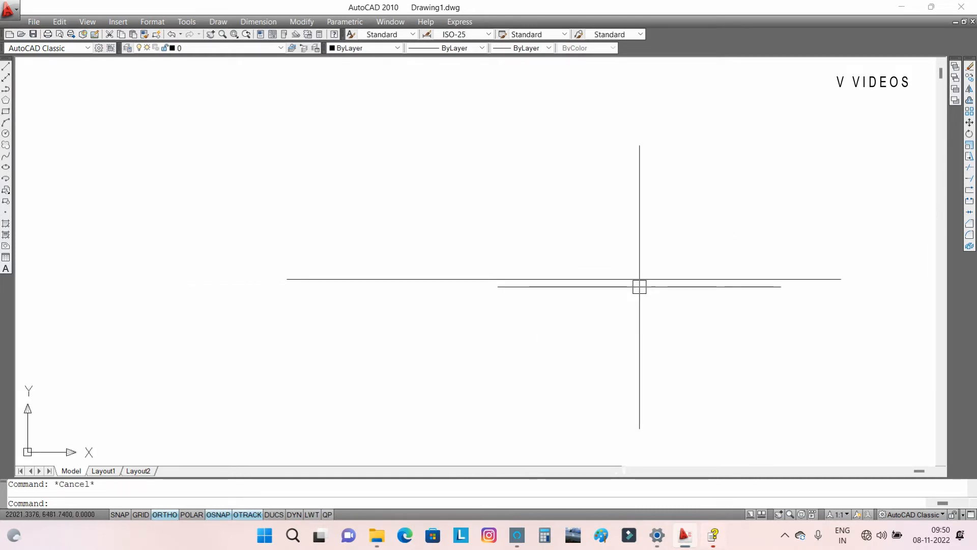
pyautogui.write('tr')
pyautogui.press('Return')
pyautogui.press('Return')
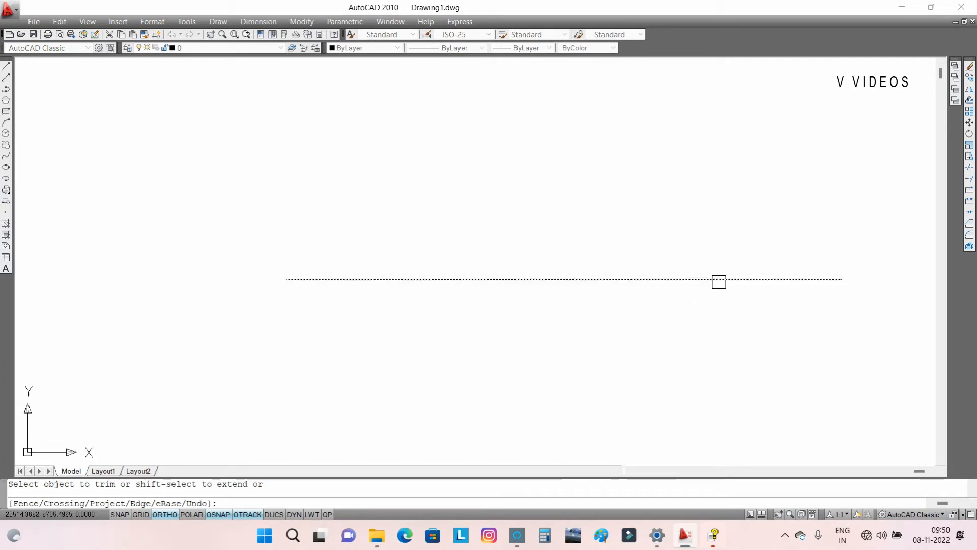
pyautogui.press('Escape')
# Break the horizontal line at a single point roughly a quarter of the way from its left end.
pyautogui.click(523, 280)
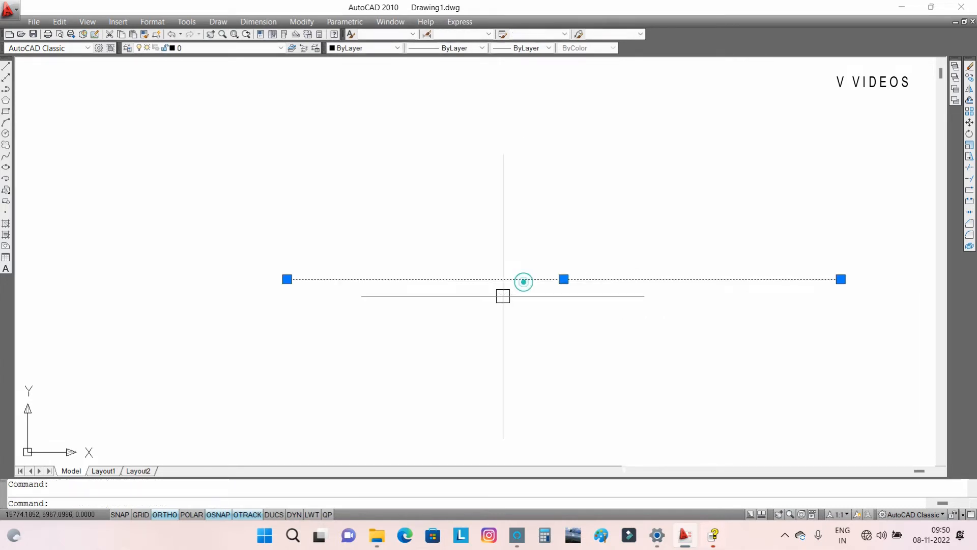
pyautogui.press('Escape')
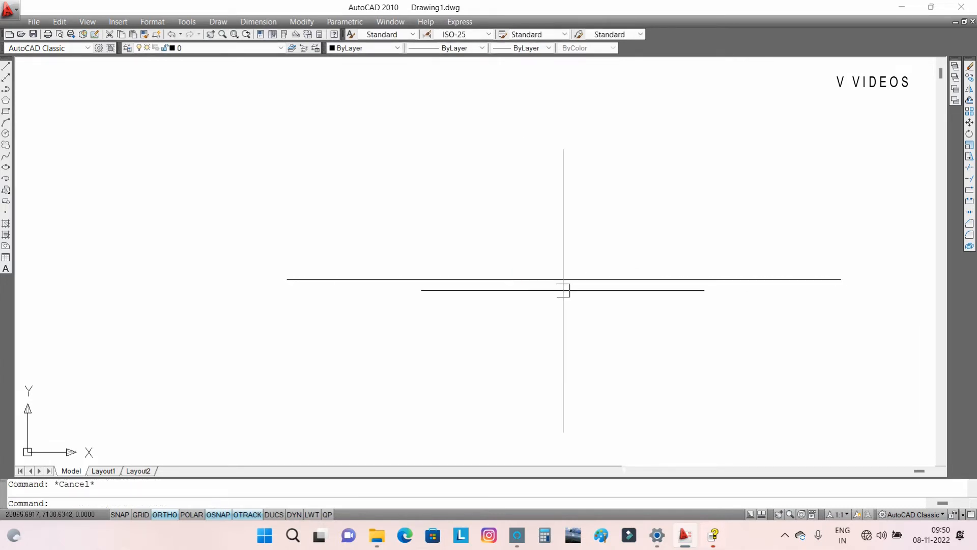
pyautogui.click(969, 202)
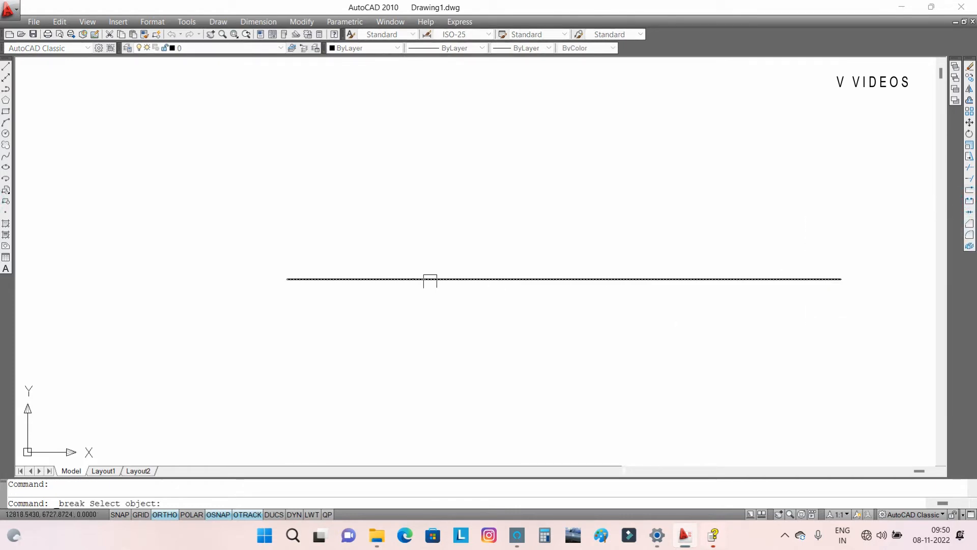
pyautogui.click(444, 280)
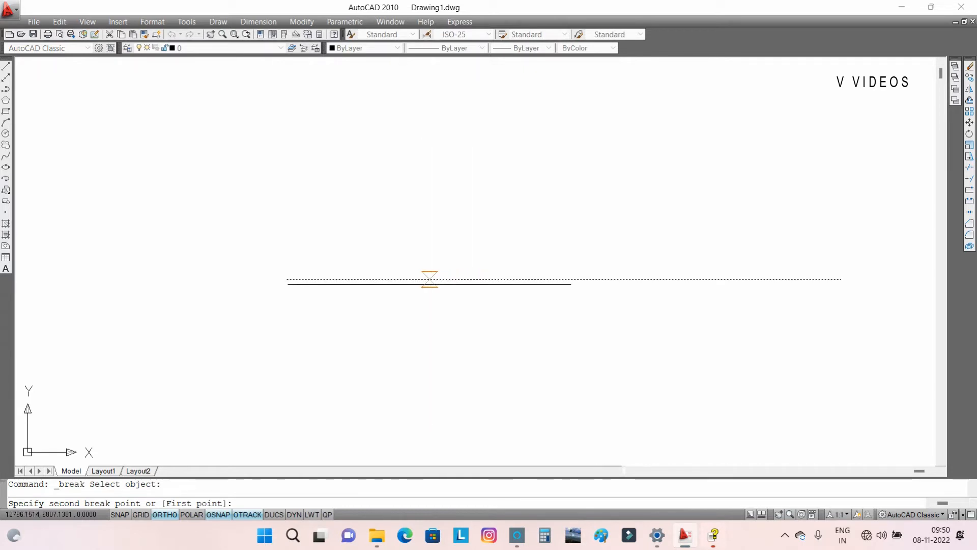
pyautogui.click(444, 280)
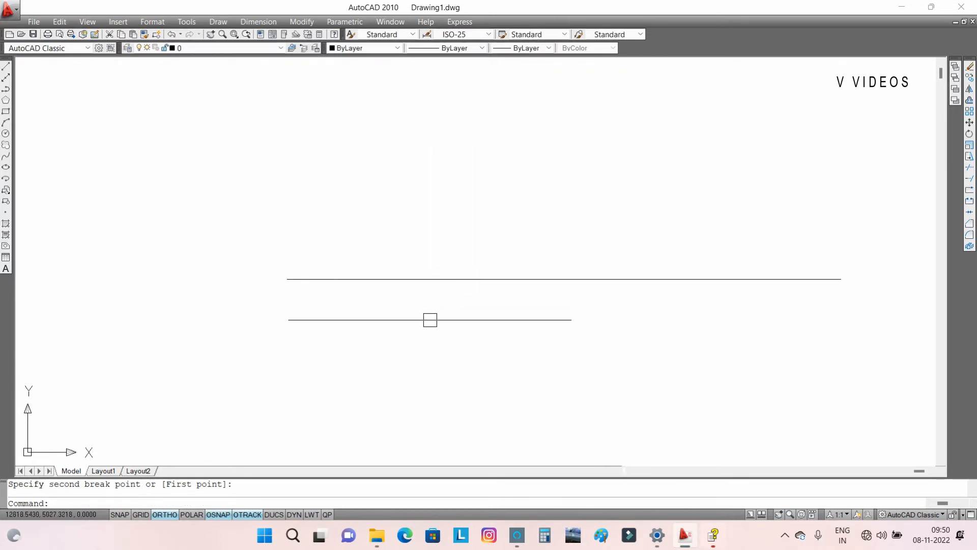
# Move the left piece of the broken line horizontally to the left.
pyautogui.click(418, 278)
pyautogui.write('m')
pyautogui.press('Return')
pyautogui.click(364, 290)
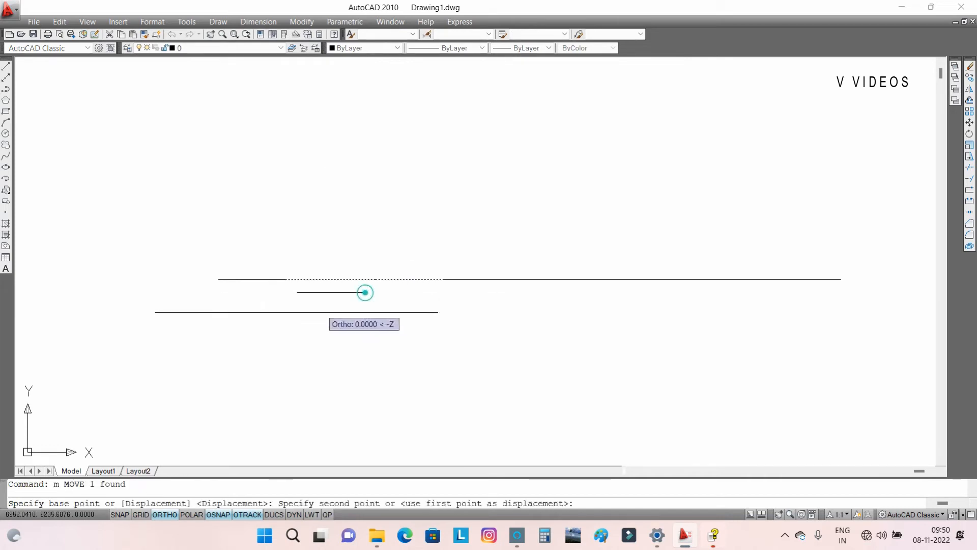
# Undo the move of the left piece and the break to restore the single line.
pyautogui.hotkey('ctrl', 'z')
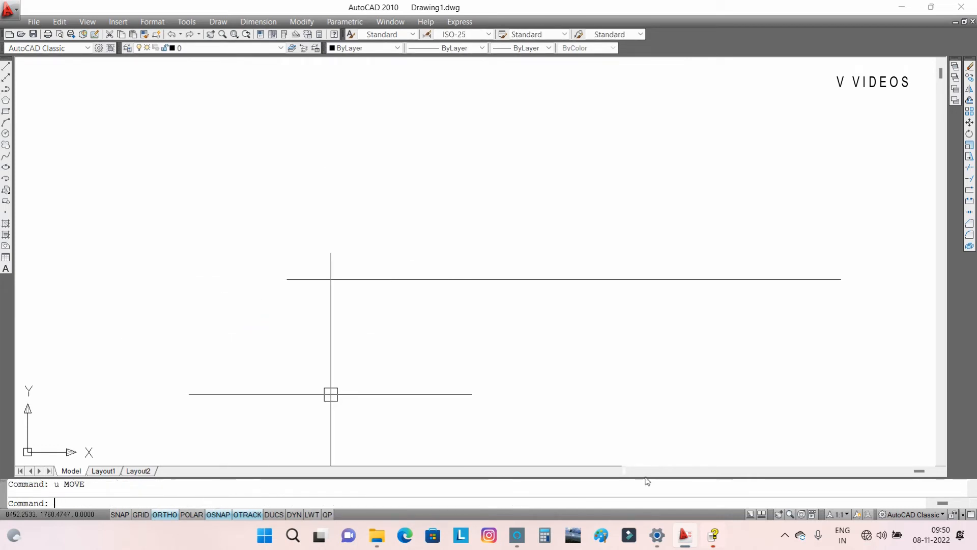
pyautogui.hotkey('ctrl', 'z')
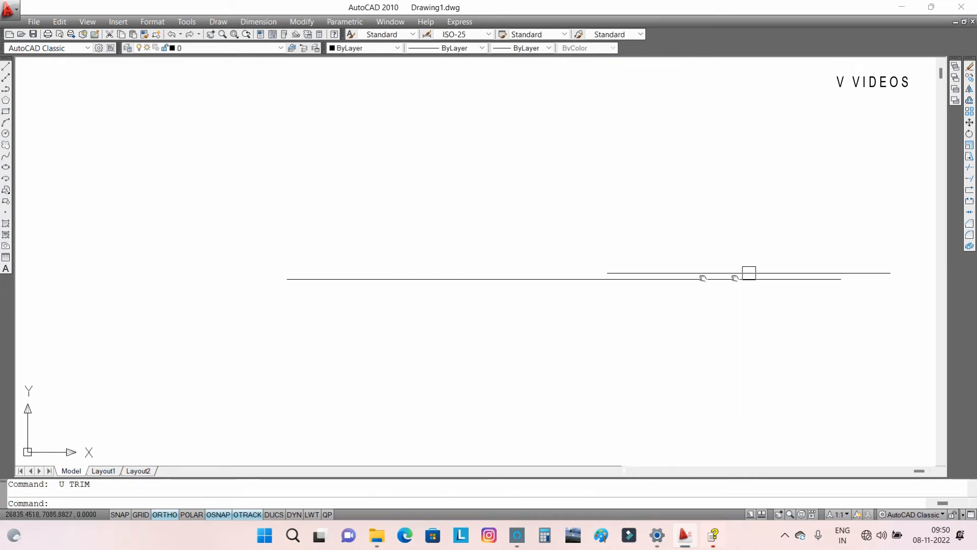
pyautogui.moveTo(748, 273); pyautogui.dragTo(659, 260, button='middle')
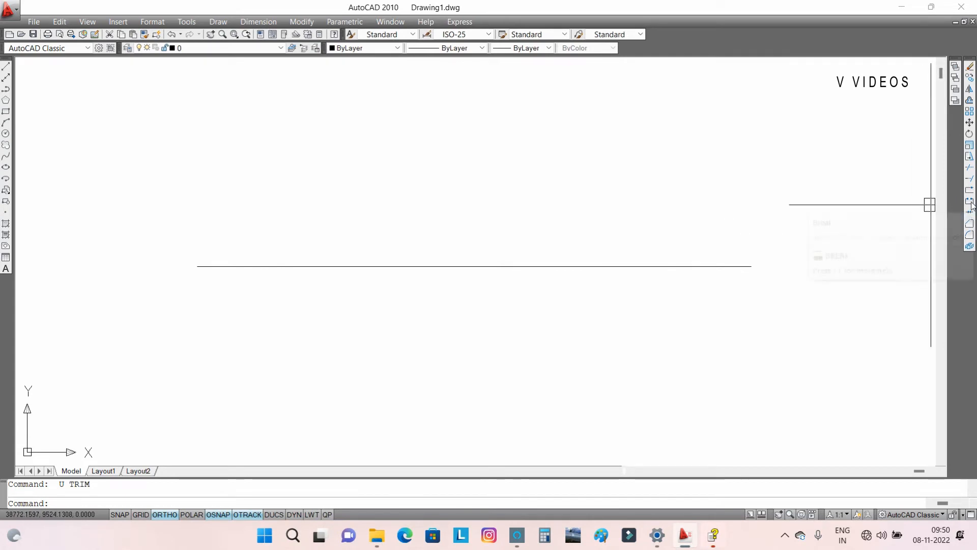
# Break the horizontal line between two points, removing a segment just to the right of its middle.
pyautogui.click(970, 202)
pyautogui.click(639, 265)
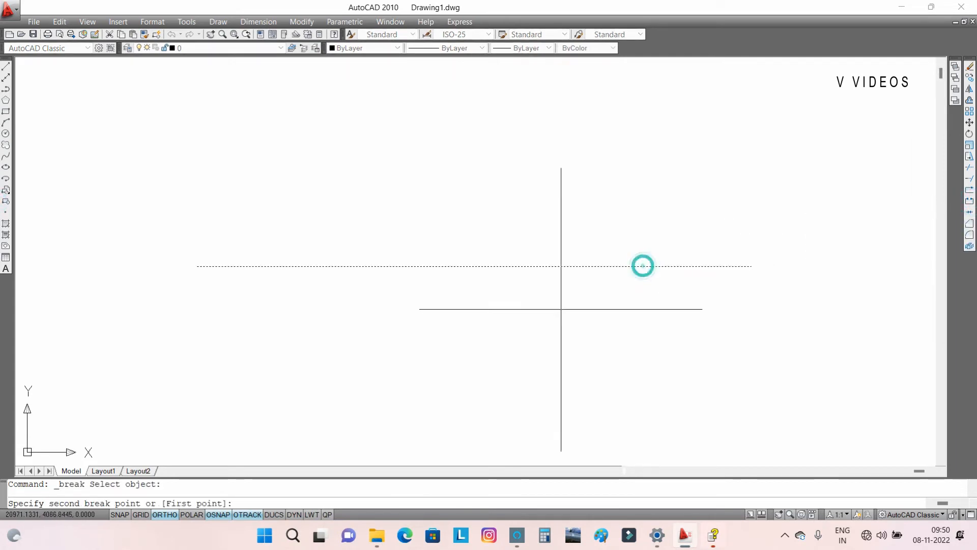
pyautogui.click(500, 266)
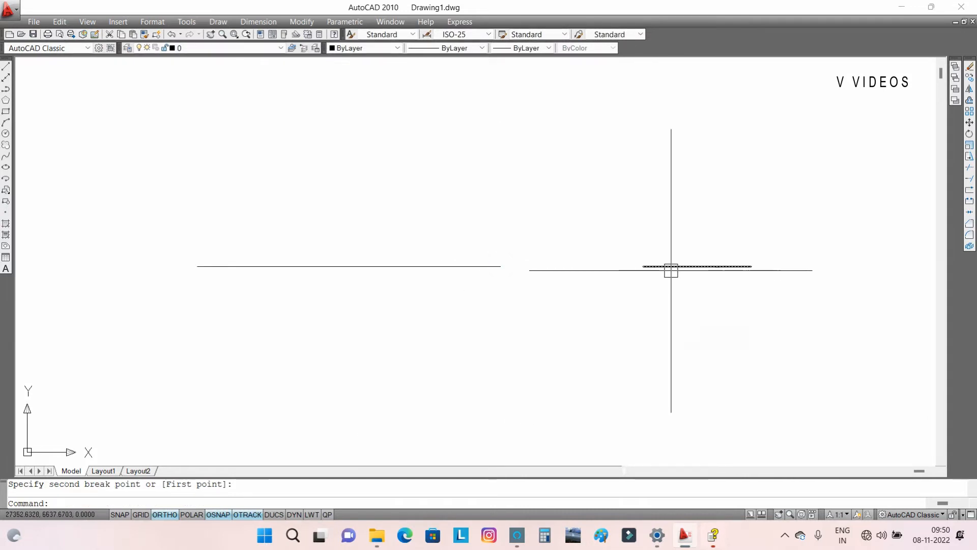
# Undo the two-point break so the horizontal line is whole again.
pyautogui.write('u')
pyautogui.press('Return')
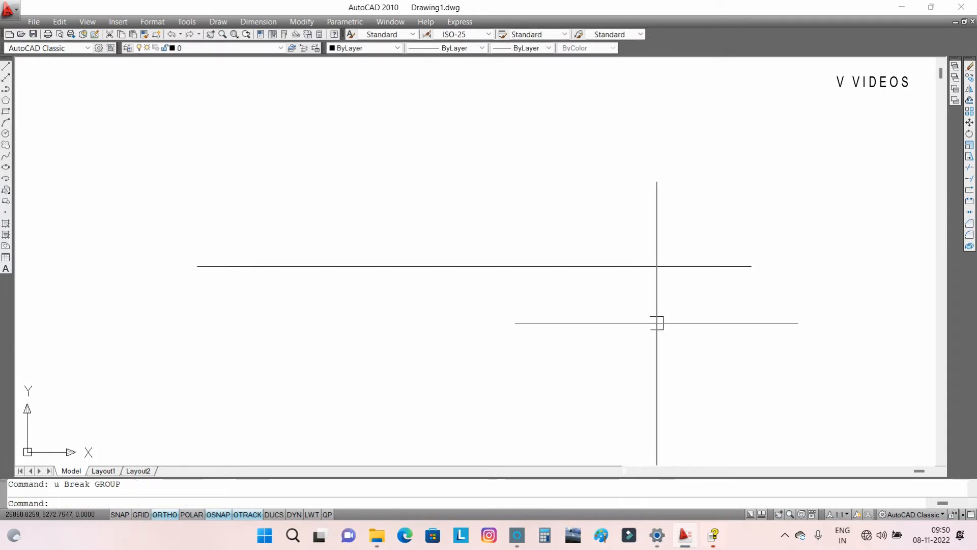
pyautogui.click(660, 266)
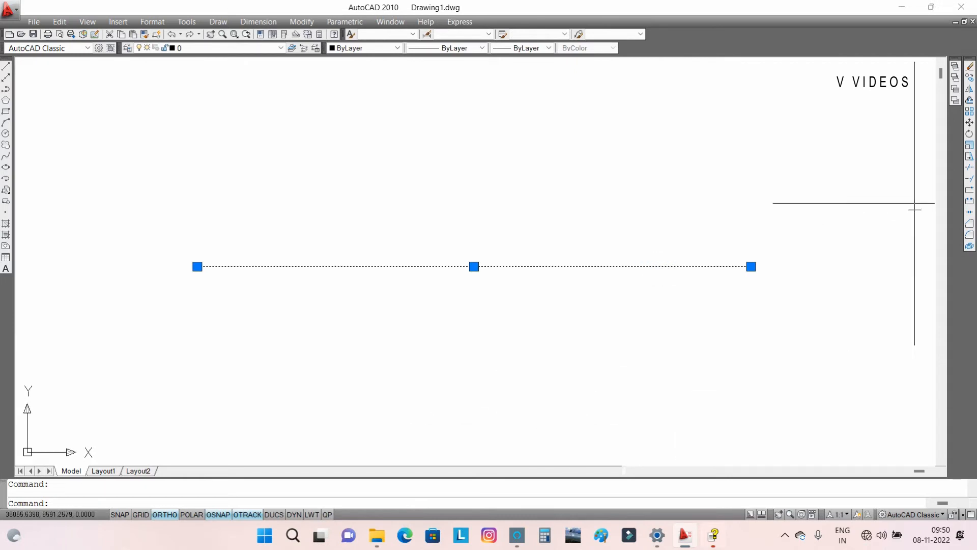
pyautogui.press('Escape')
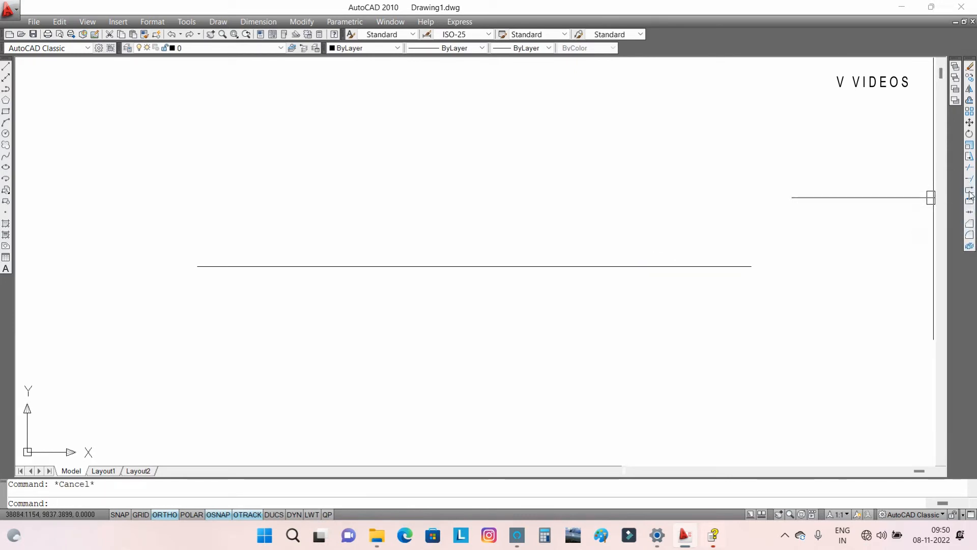
# Split the horizontal line in two at its midpoint with Break at Point.
pyautogui.click(969, 193)
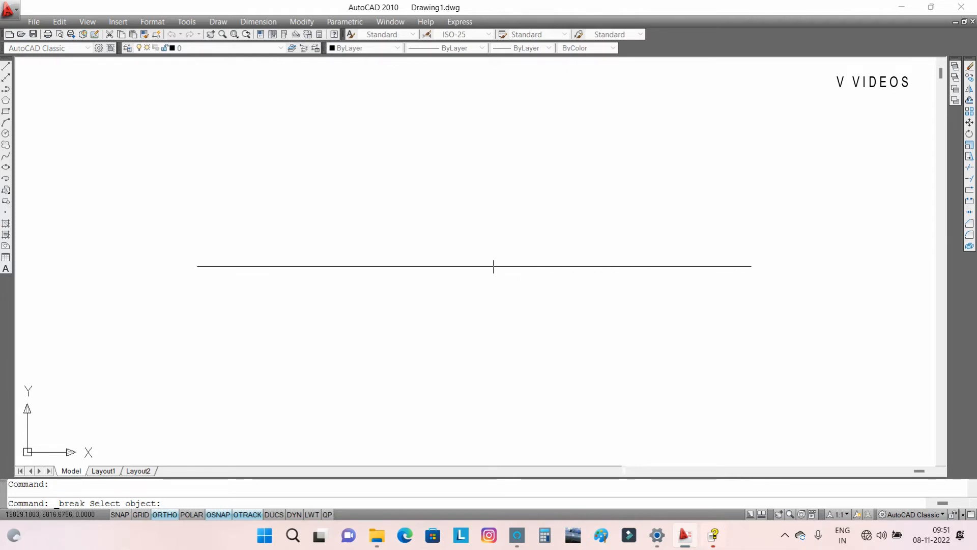
pyautogui.click(522, 266)
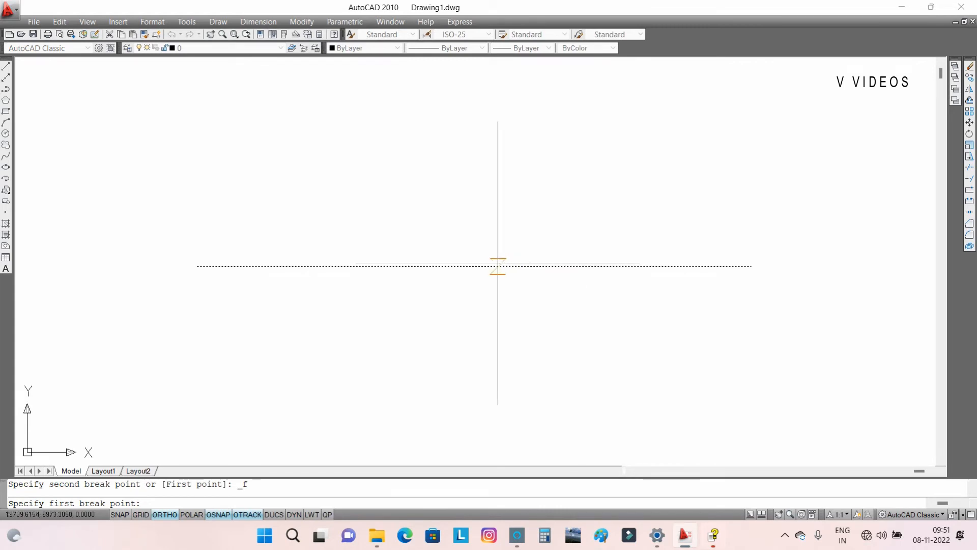
pyautogui.click(474, 266)
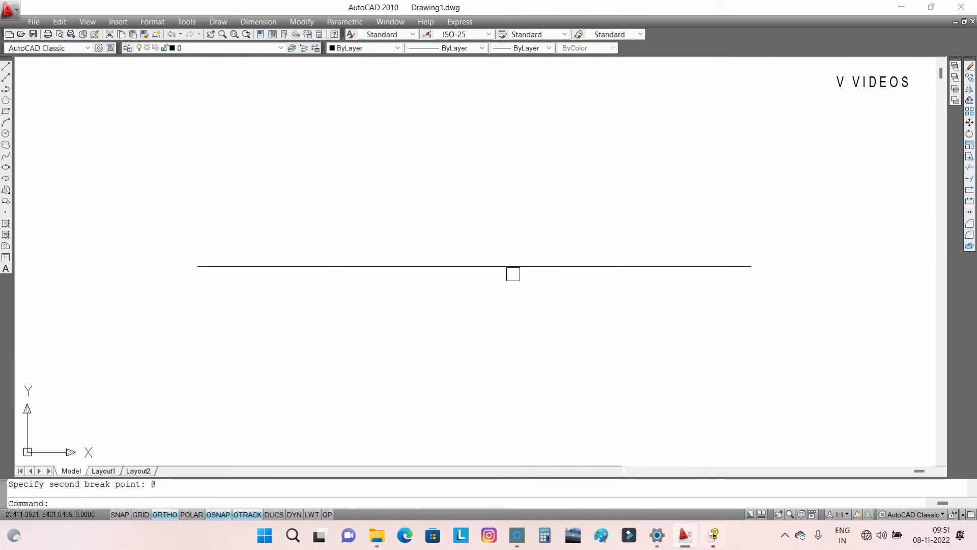
# Move the right half of the split line horizontally to the right, away from the left half.
pyautogui.click(562, 266)
pyautogui.write('m')
pyautogui.press('Return')
pyautogui.click(616, 304)
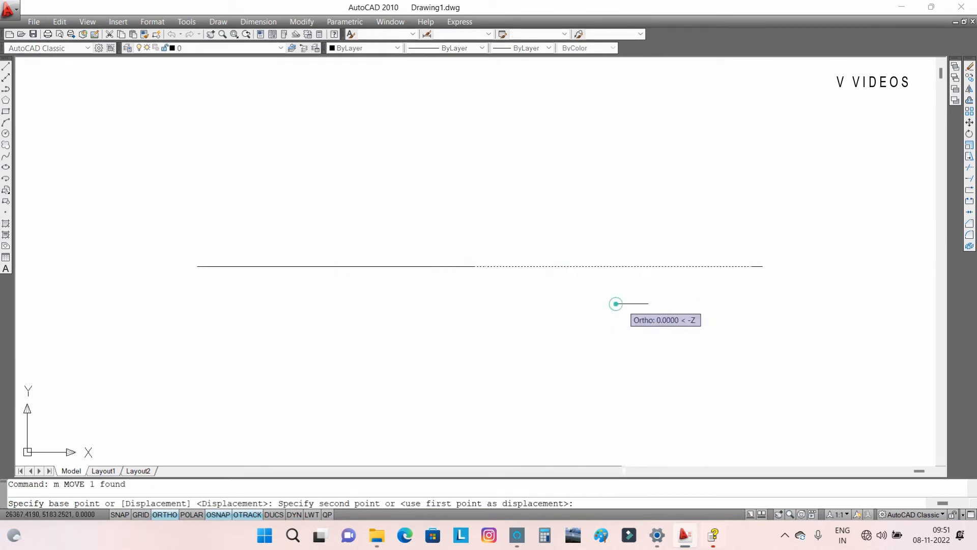
pyautogui.click(723, 321)
# Undo the move of the right half and erase that half, keeping the left one.
pyautogui.click(670, 302)
pyautogui.click(533, 209)
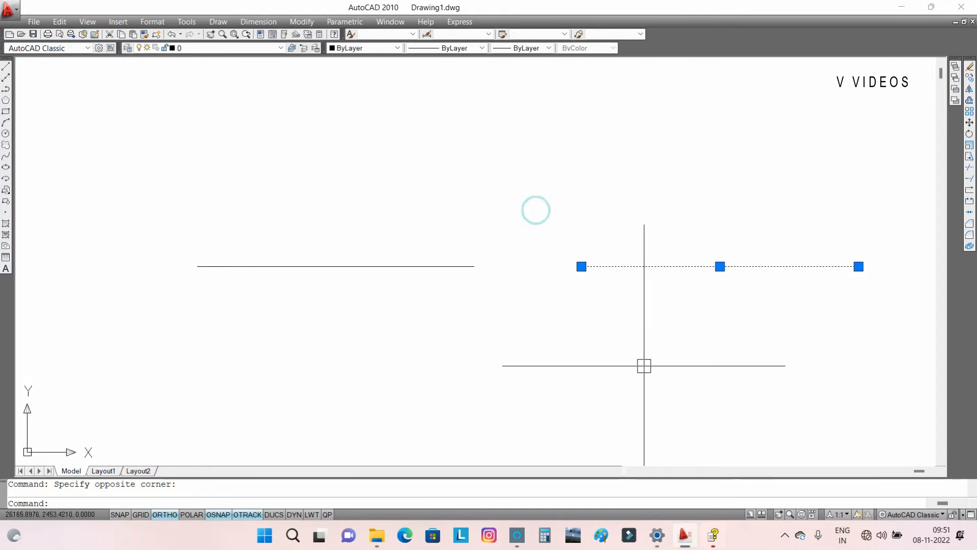
pyautogui.write('u')
pyautogui.press('Return')
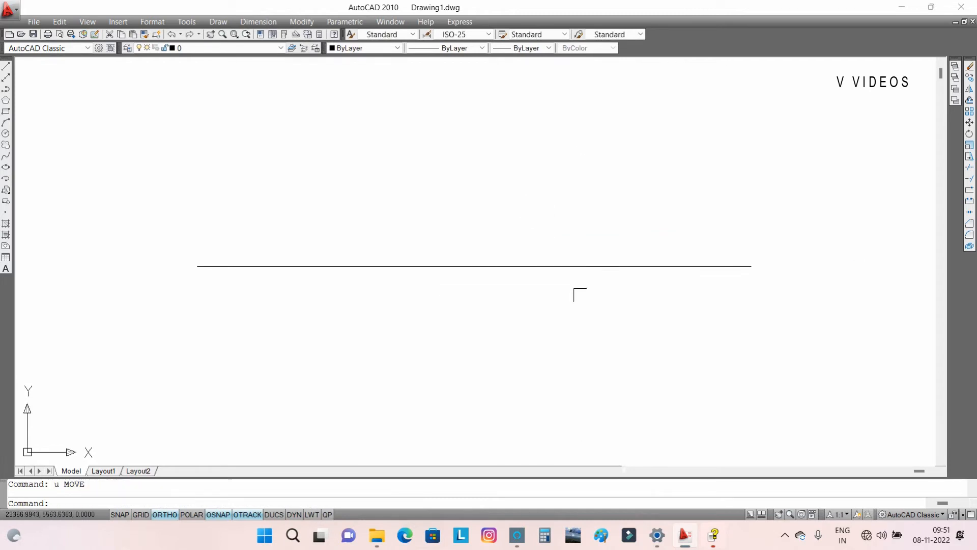
pyautogui.click(546, 271)
pyautogui.press('Escape')
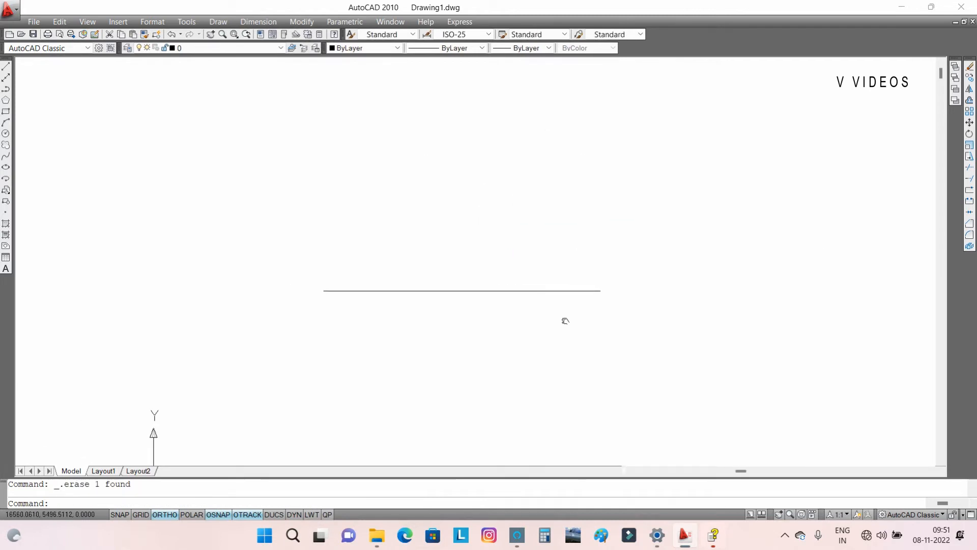
pyautogui.write('br')
pyautogui.press('Return')
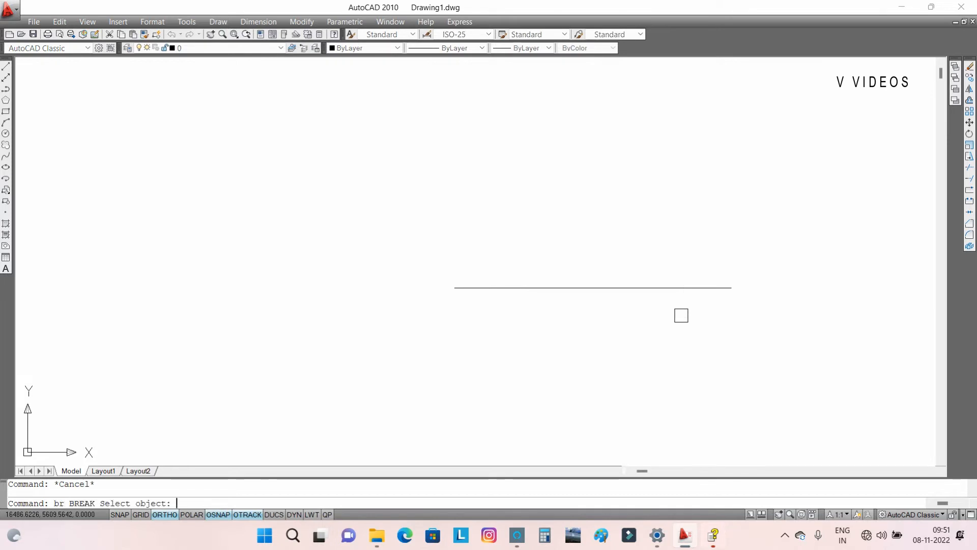
pyautogui.press('Escape')
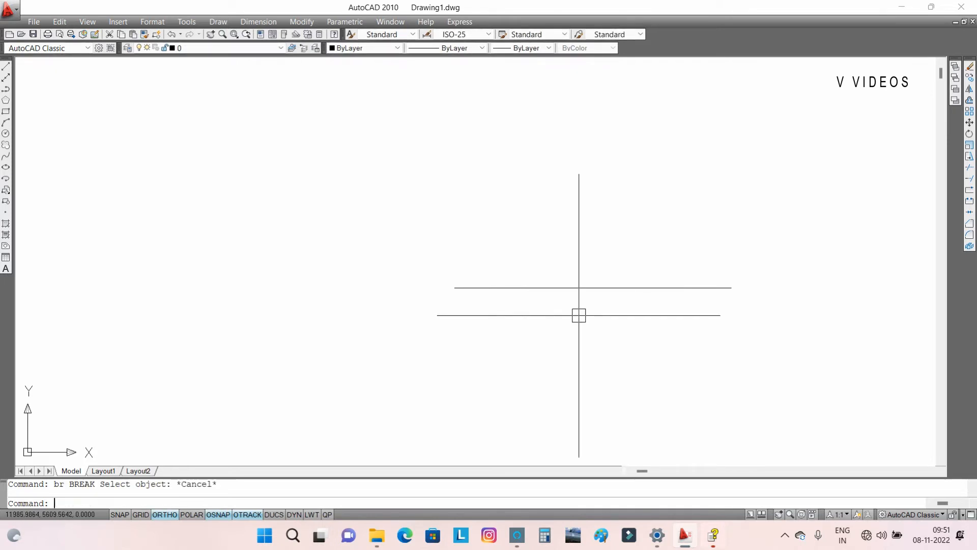
pyautogui.write('n')
pyautogui.press('Escape')
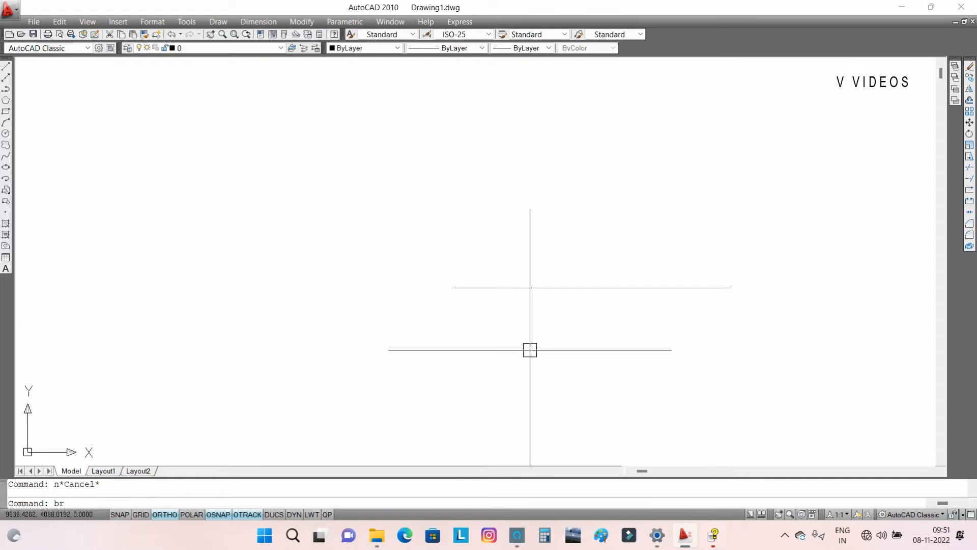
# Break the remaining line at a single point left of its middle by giving both break points at the same place.
pyautogui.press('Return')
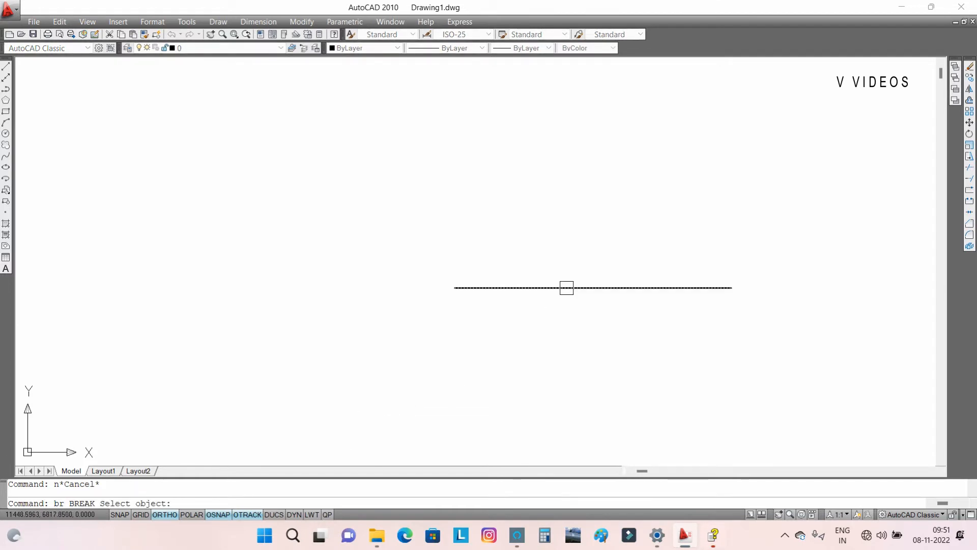
pyautogui.click(566, 287)
pyautogui.click(565, 288)
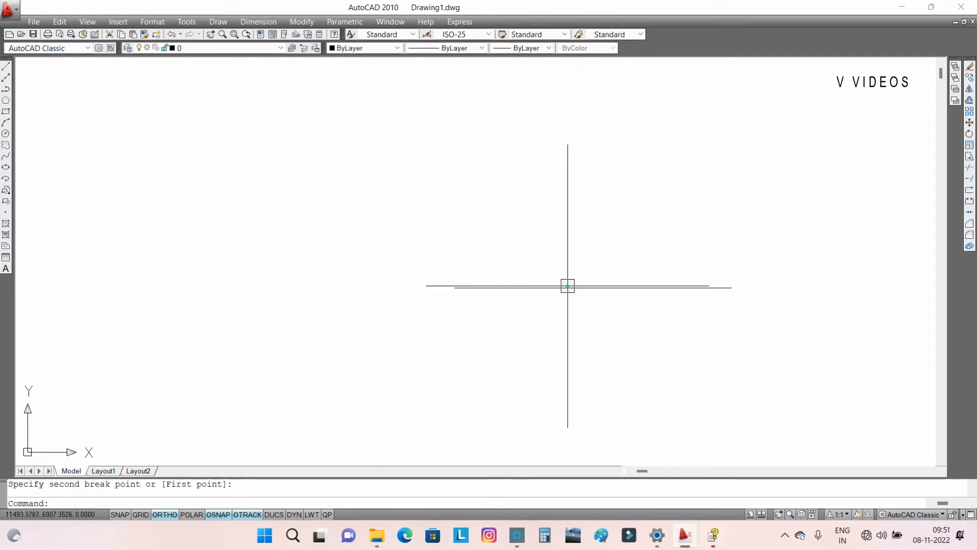
# Move the right piece of the broken line horizontally to the right to separate the two pieces.
pyautogui.click(627, 287)
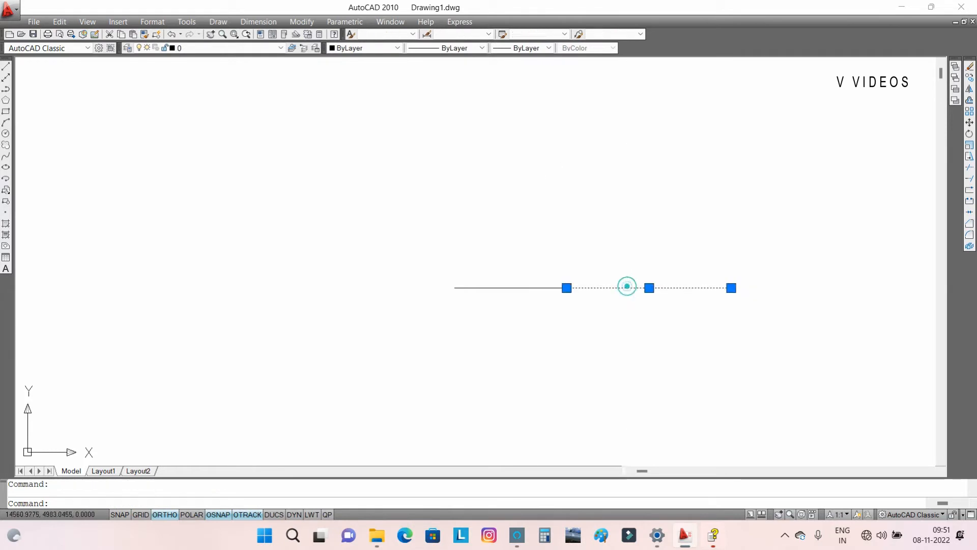
pyautogui.write('m')
pyautogui.press('Return')
pyautogui.click(588, 360)
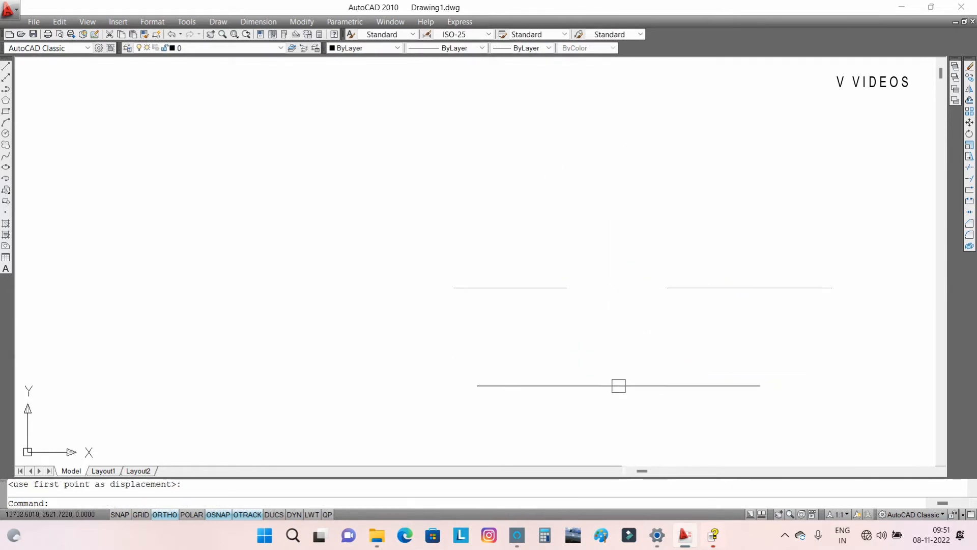
pyautogui.click(524, 367)
# Erase both pieces of the broken line.
pyautogui.hotkey('ctrl', 's')
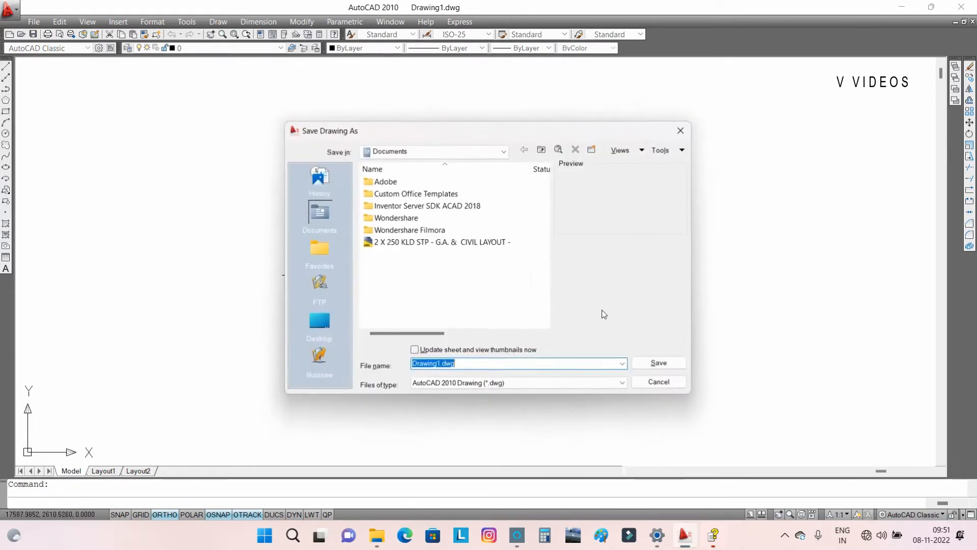
pyautogui.press('Escape')
pyautogui.scroll(-5, 543, 328)
pyautogui.click(542, 328)
pyautogui.click(421, 279)
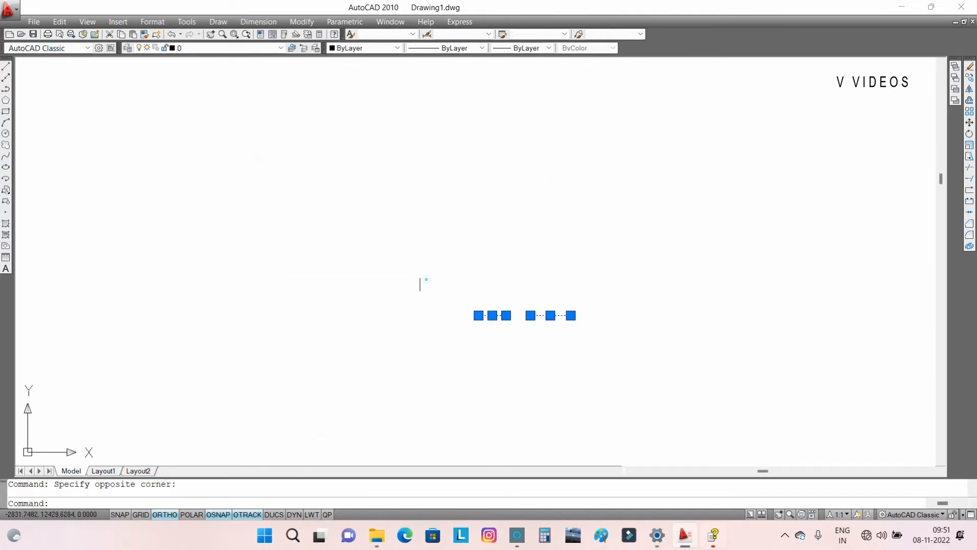
pyautogui.press('Delete')
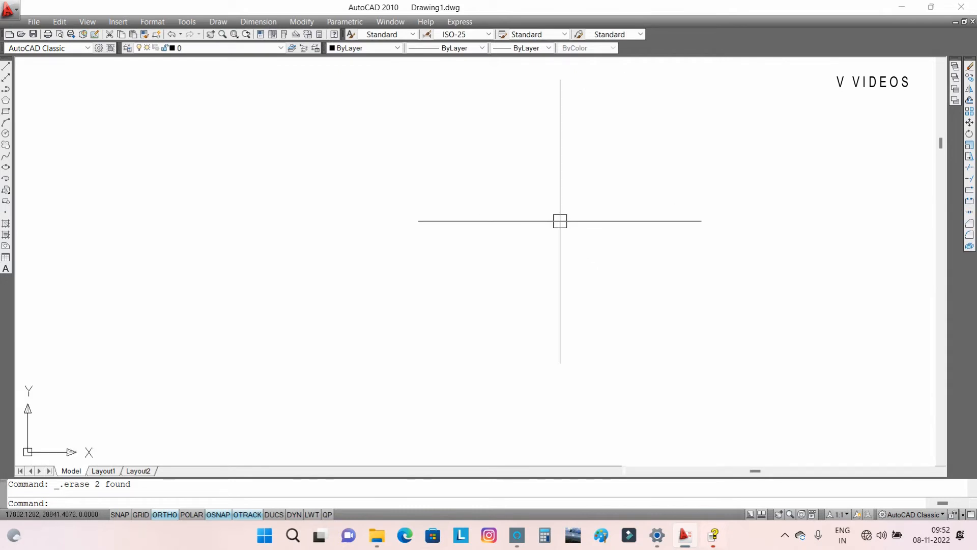
# Draw a horizontal line about 72,000 units long in the empty drawing area.
pyautogui.press('Return')
pyautogui.click(357, 254)
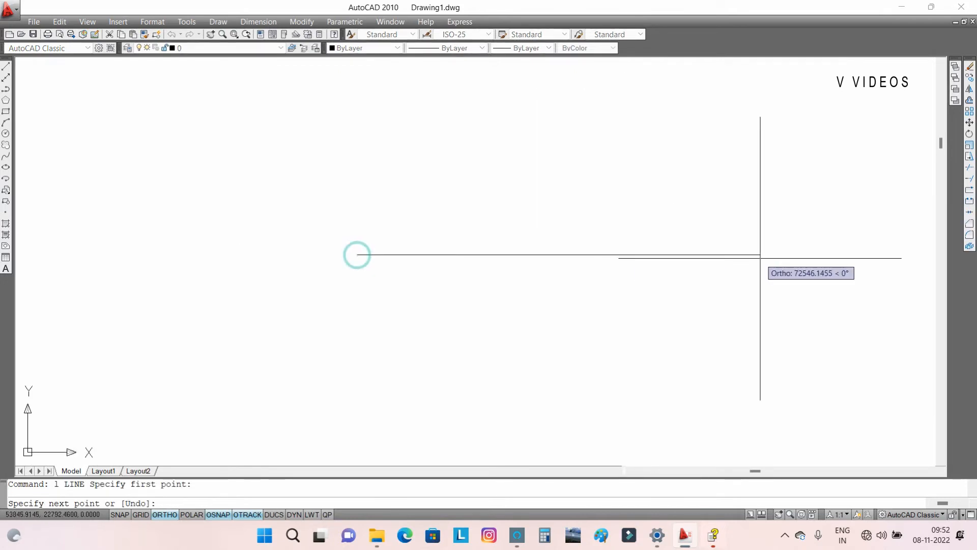
pyautogui.click(754, 255)
pyautogui.press('Escape')
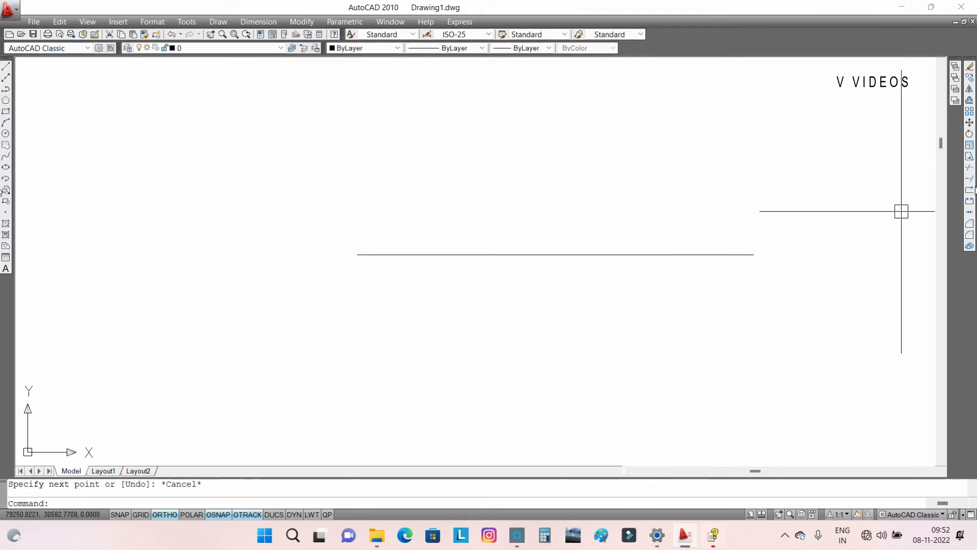
# Split the new line just right of its middle with Break at Point and select the right piece.
pyautogui.click(971, 190)
pyautogui.click(560, 253)
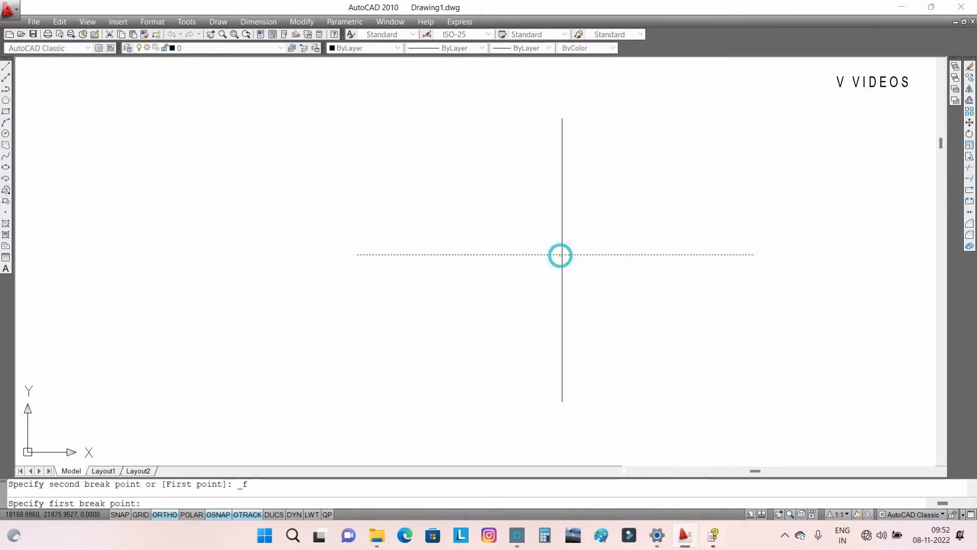
pyautogui.click(572, 255)
pyautogui.click(612, 256)
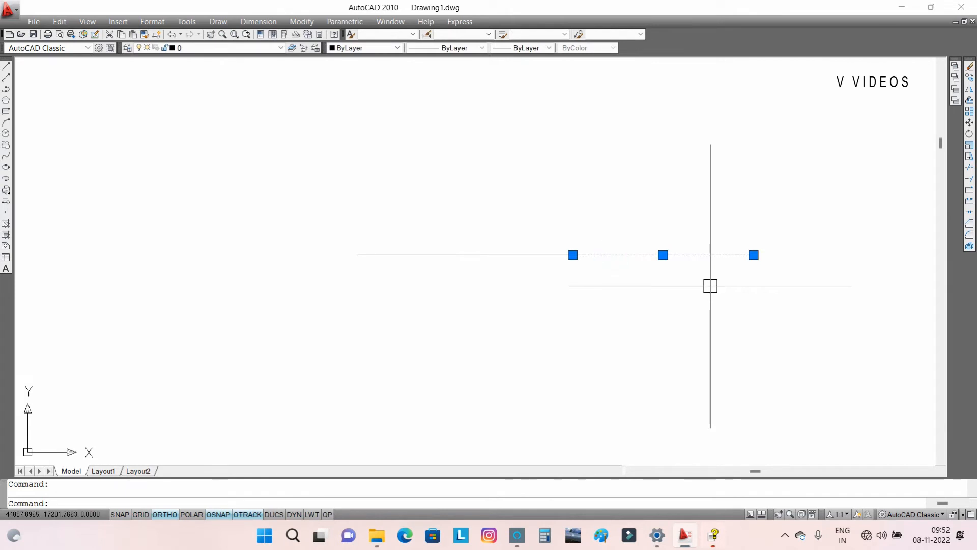
# Move the right piece of the split line horizontally to the right, leaving a gap between the two pieces.
pyautogui.write('m')
pyautogui.press('Return')
pyautogui.click(628, 292)
pyautogui.click(735, 301)
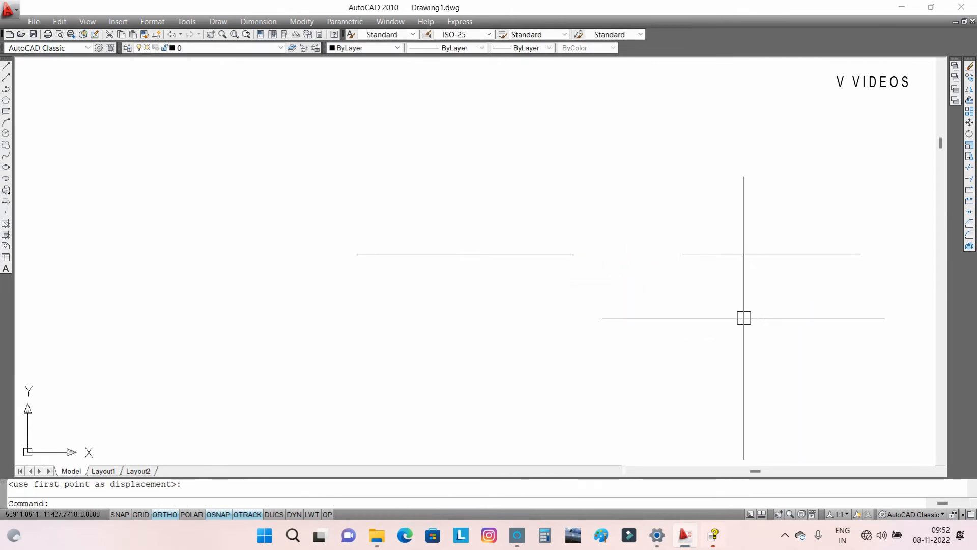
# Undo the move of the right piece and the Break at Point on the line.
pyautogui.write('u')
pyautogui.press('Return')
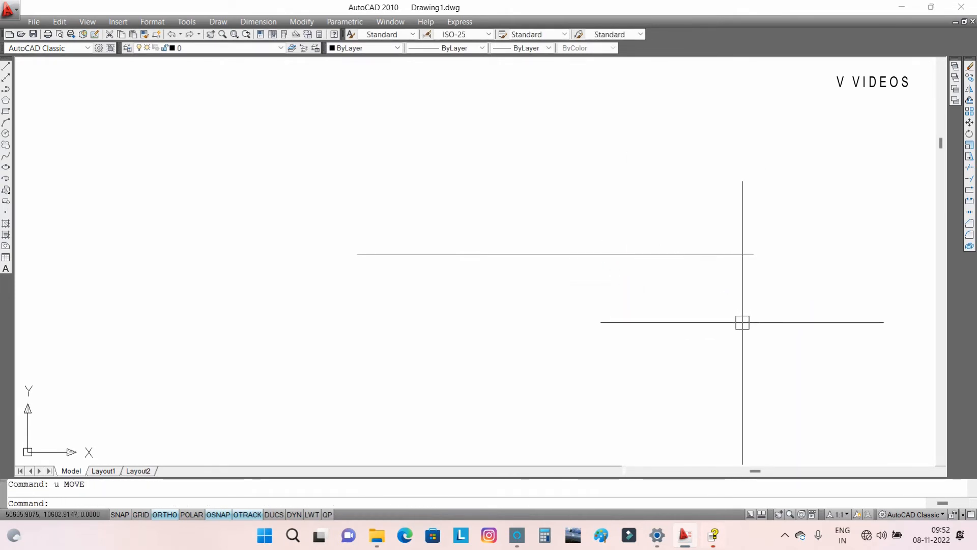
pyautogui.write('u')
pyautogui.press('Return')
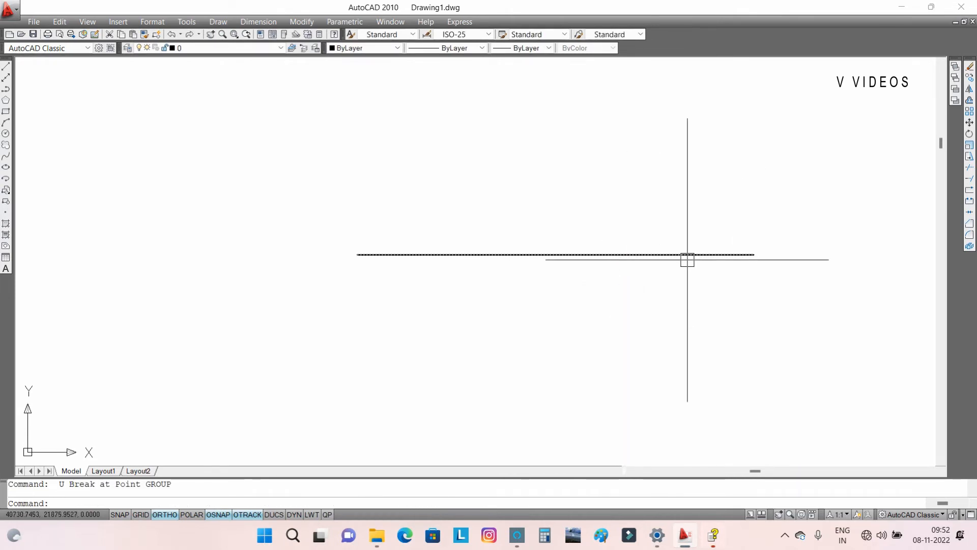
# Split the line right of its middle using Break with both break points at the same spot, and undo the split after checking it.
pyautogui.click(969, 202)
pyautogui.click(626, 254)
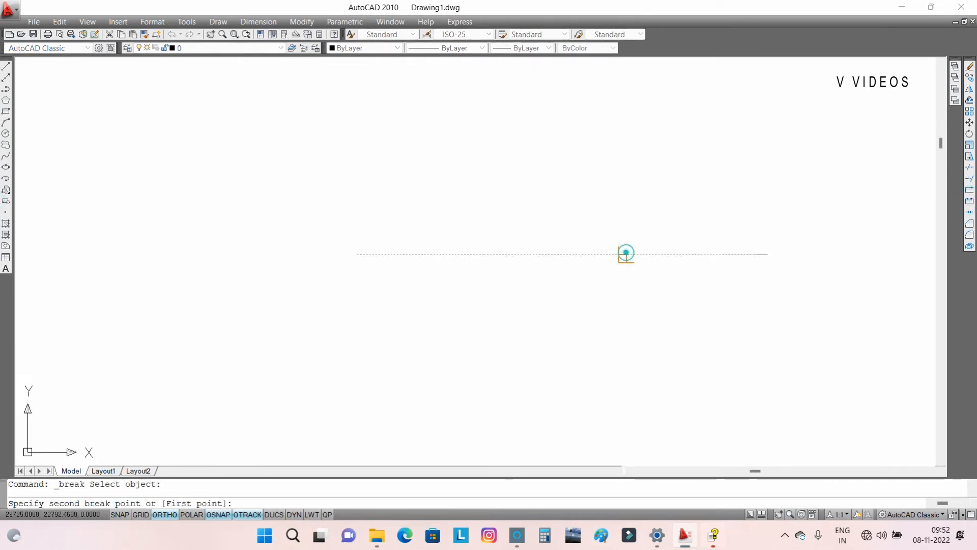
pyautogui.click(625, 254)
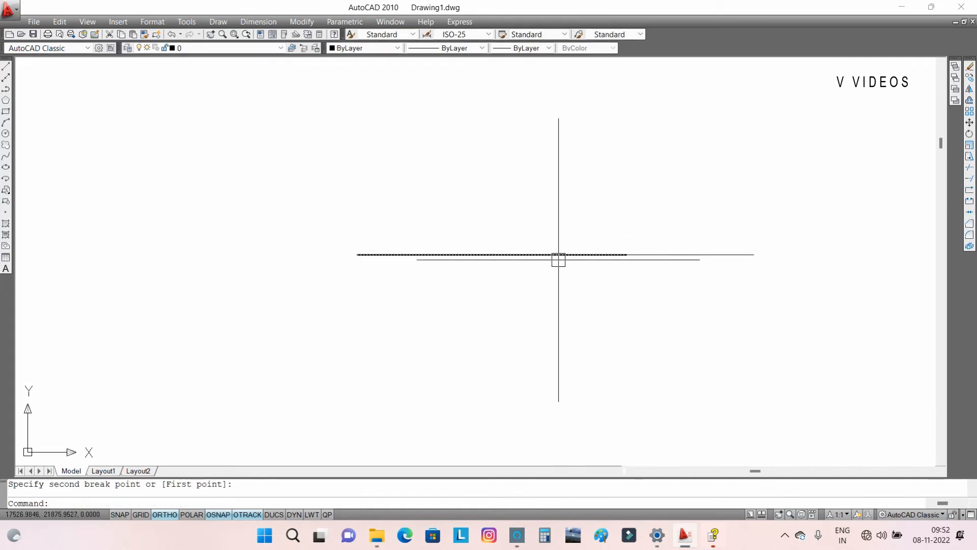
pyautogui.click(679, 255)
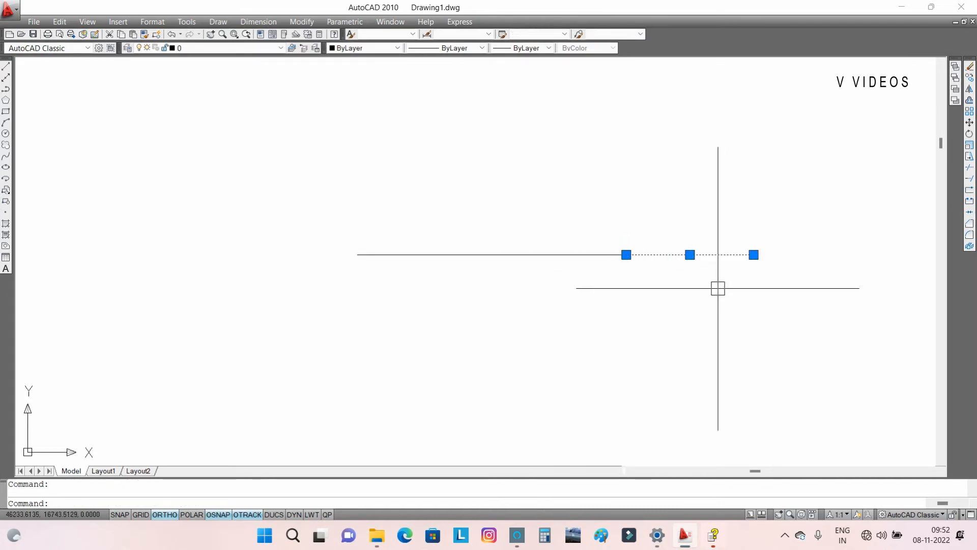
pyautogui.write('u')
pyautogui.press('Return')
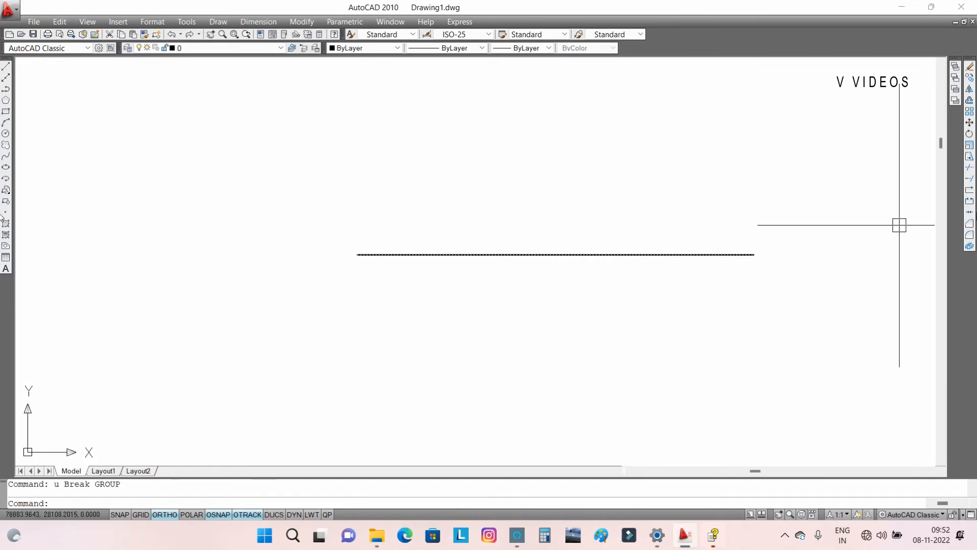
# Cut a gap out of the right half of the line with Break, and undo the break.
pyautogui.click(971, 202)
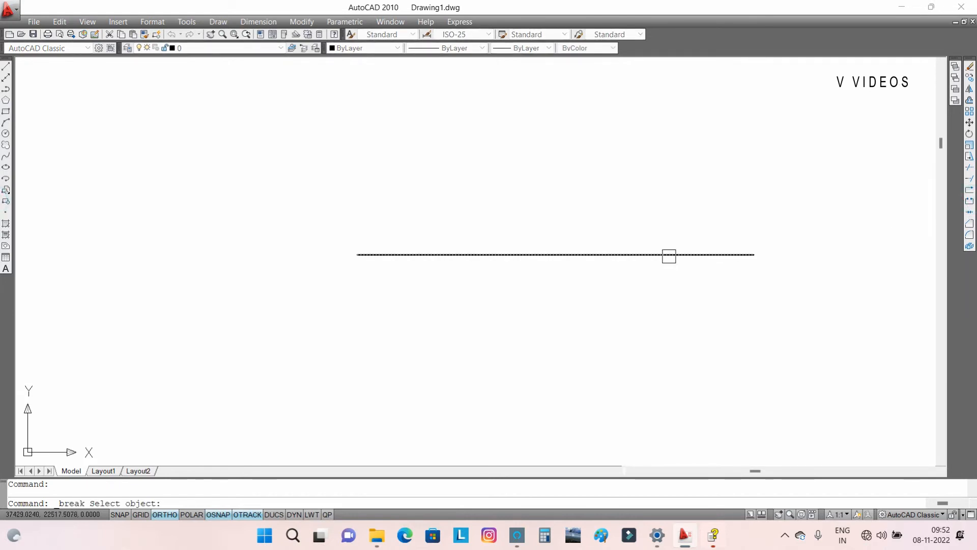
pyautogui.click(668, 255)
pyautogui.click(598, 255)
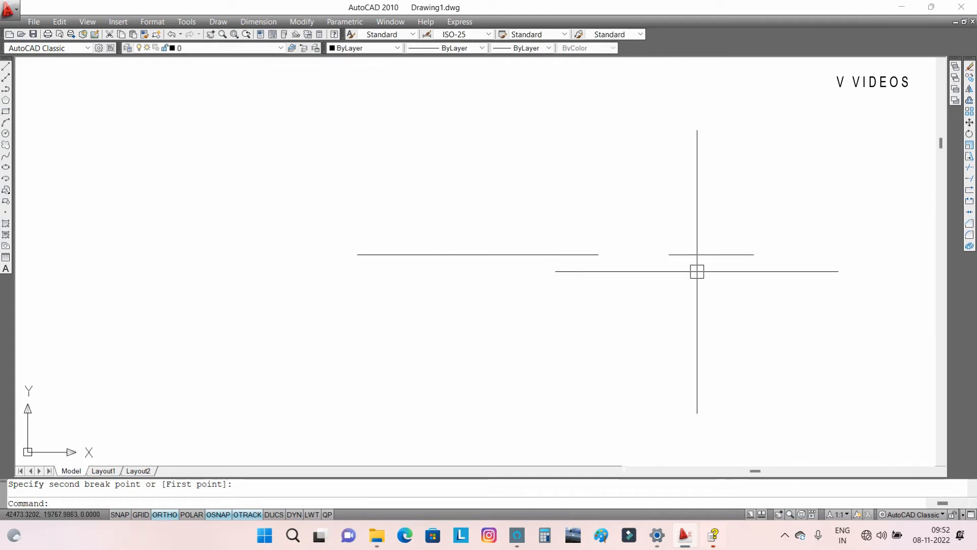
pyautogui.write('u')
pyautogui.press('Return')
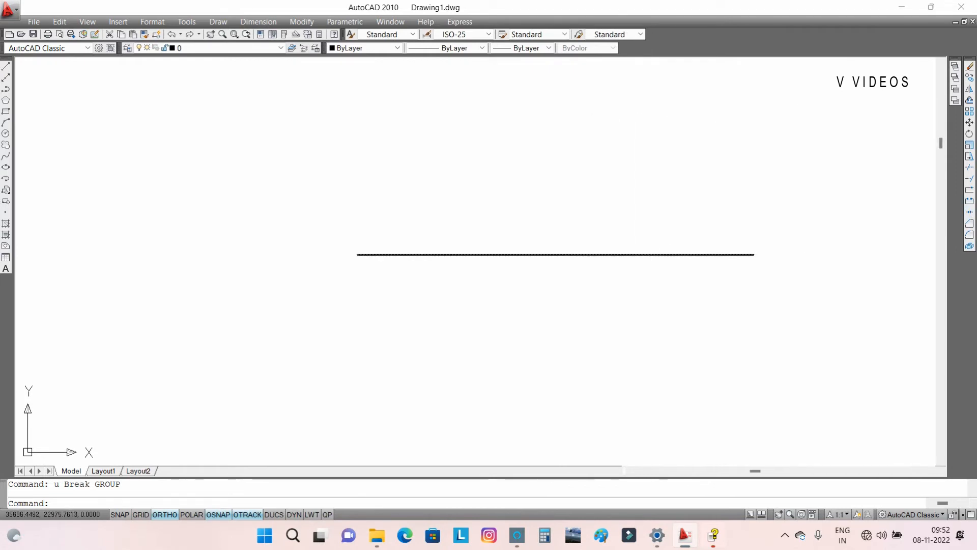
# Cut a gap about 18,000 units wide out of the line's right half with Break and check the two remaining pieces.
pyautogui.click(971, 202)
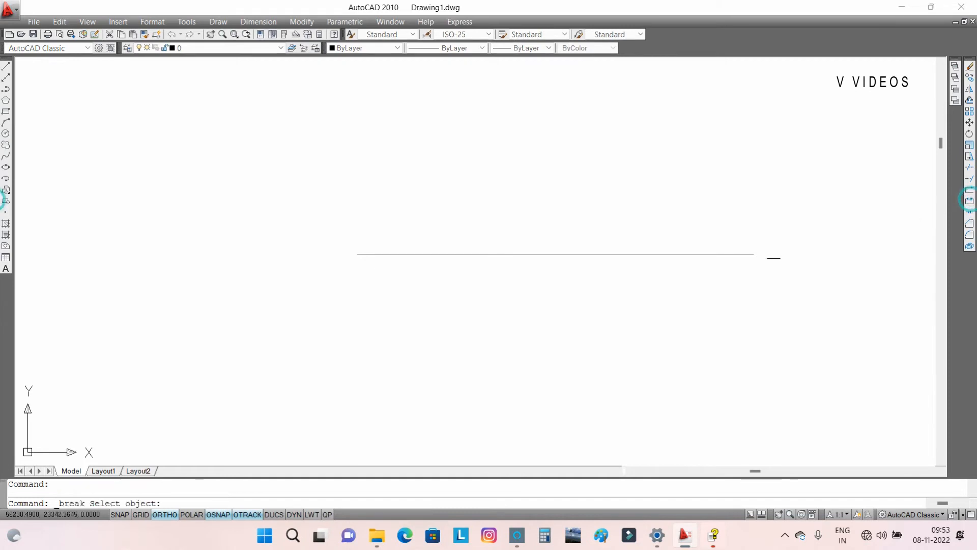
pyautogui.click(679, 255)
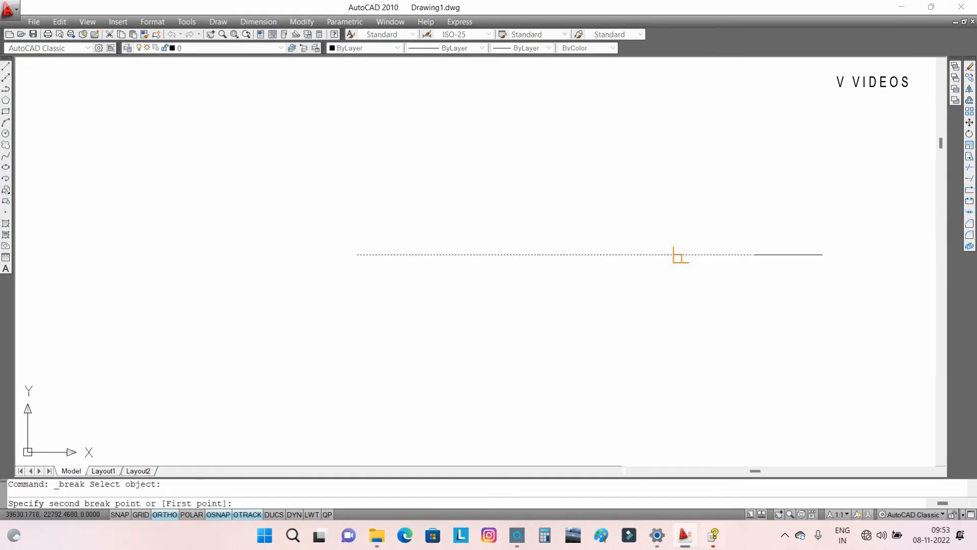
pyautogui.click(582, 255)
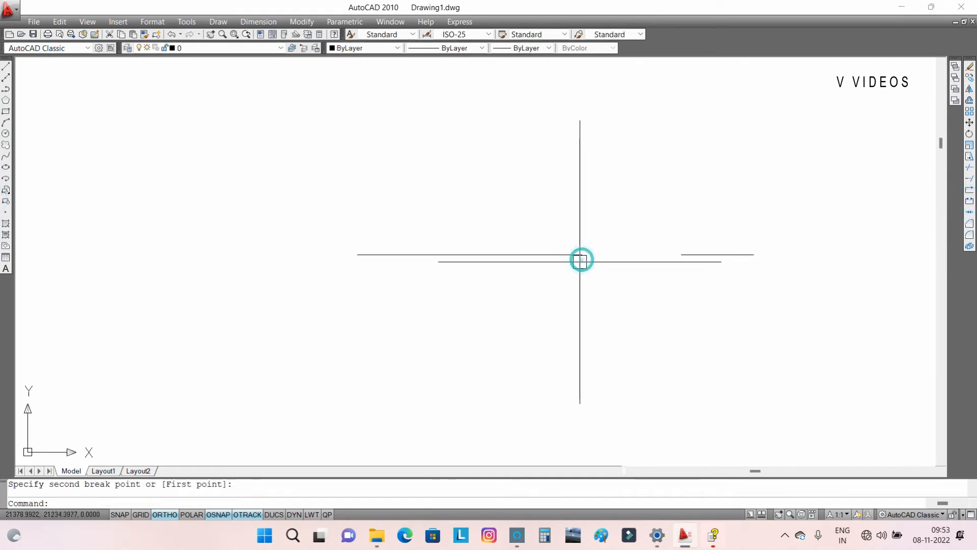
pyautogui.click(865, 368)
pyautogui.click(581, 194)
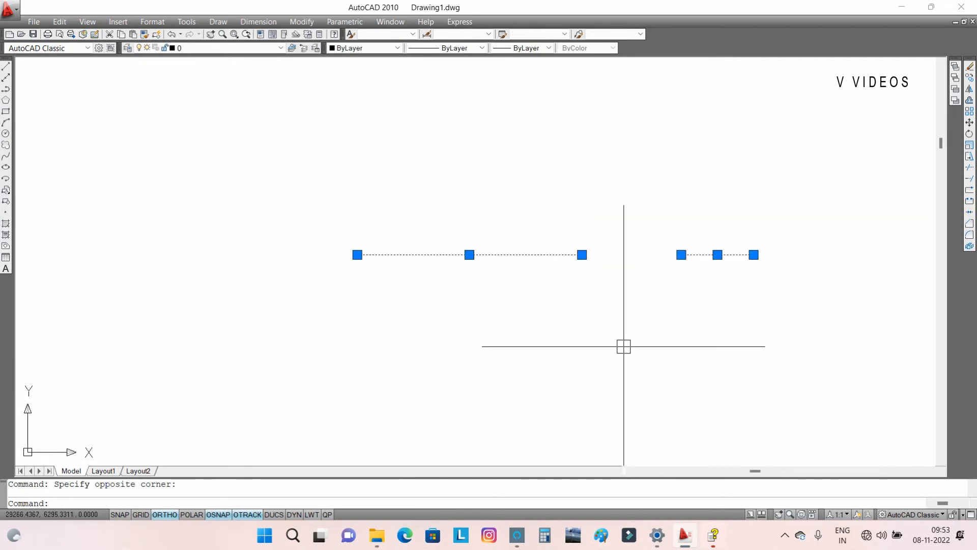
pyautogui.press('Escape')
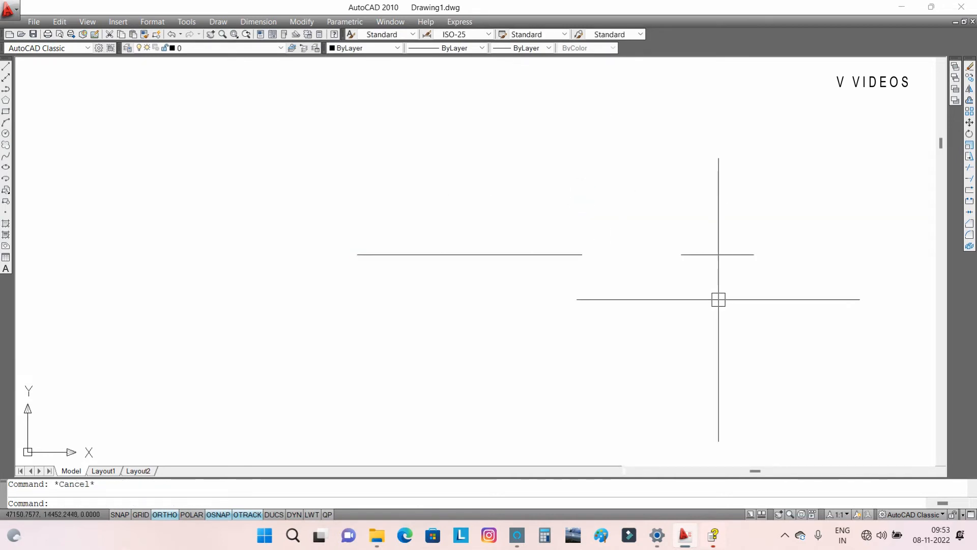
# Move the short right piece from its left endpoint onto the right endpoint of the left piece and check both pieces.
pyautogui.moveTo(721, 306); pyautogui.dragTo(675, 317, button='middle')
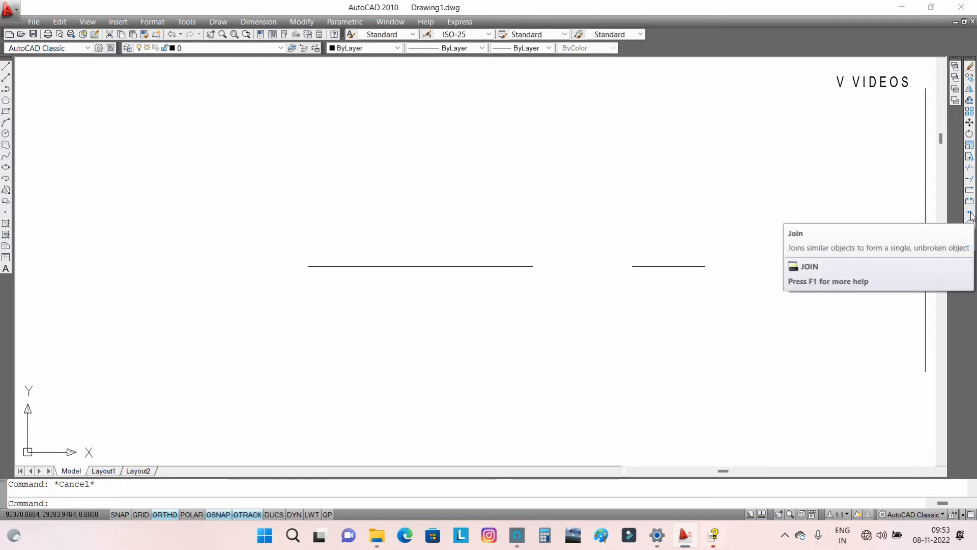
pyautogui.click(669, 266)
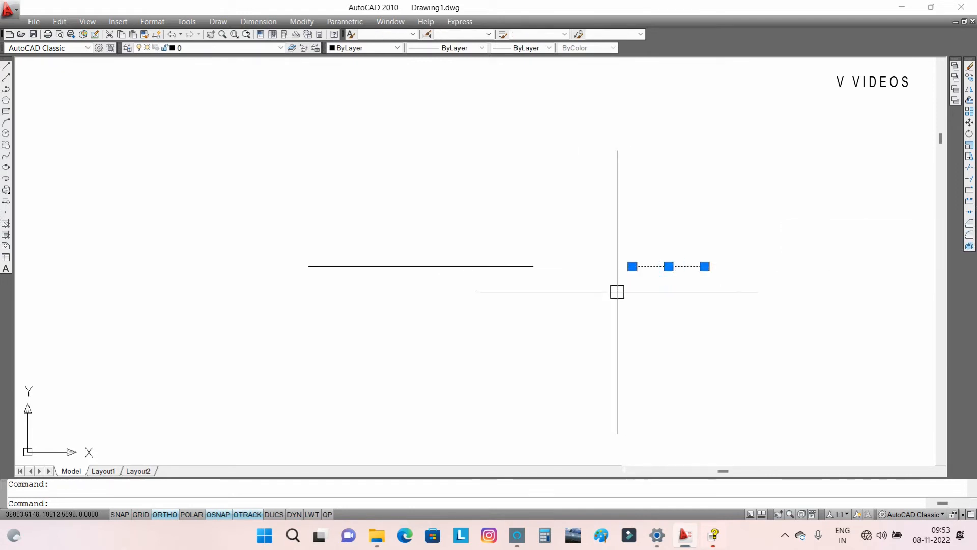
pyautogui.write('m')
pyautogui.press('Return')
pyautogui.click(632, 267)
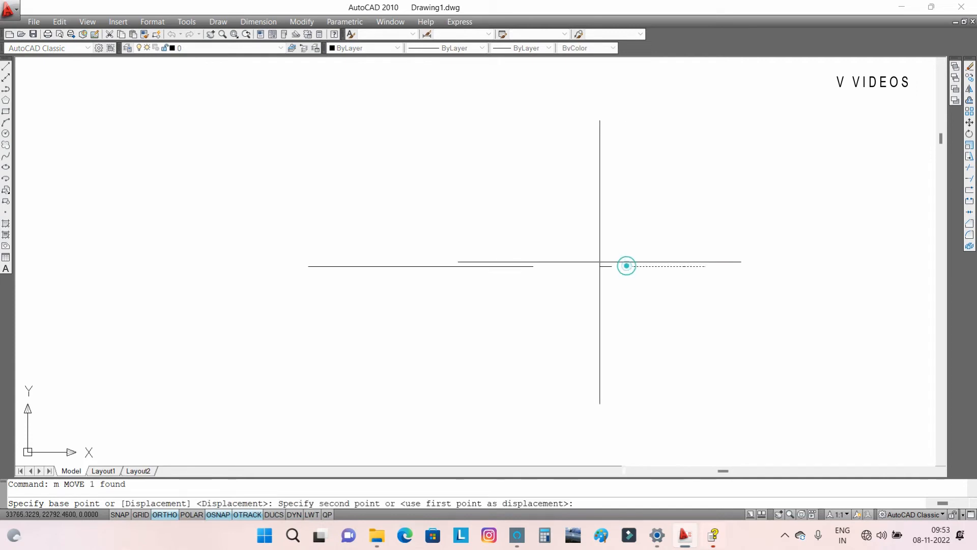
pyautogui.click(532, 266)
pyautogui.click(585, 267)
pyautogui.click(512, 266)
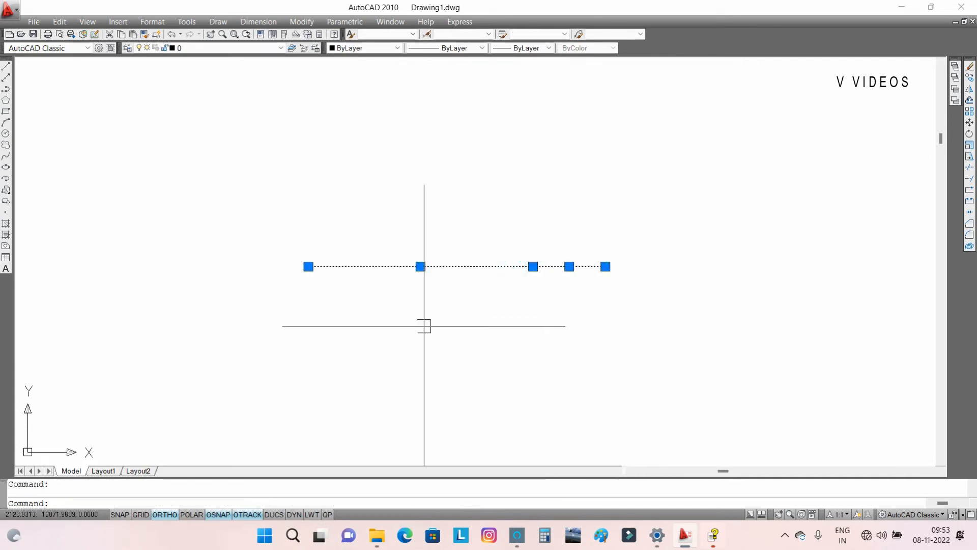
pyautogui.press('Escape')
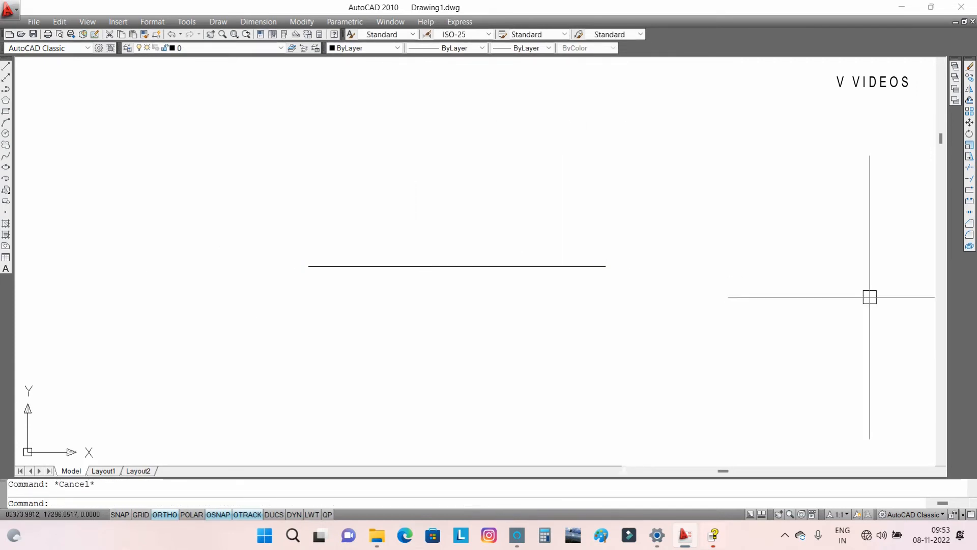
# Join the two touching pieces into one line, and undo both the join and the preceding move after checking it.
pyautogui.write('j')
pyautogui.press('Return')
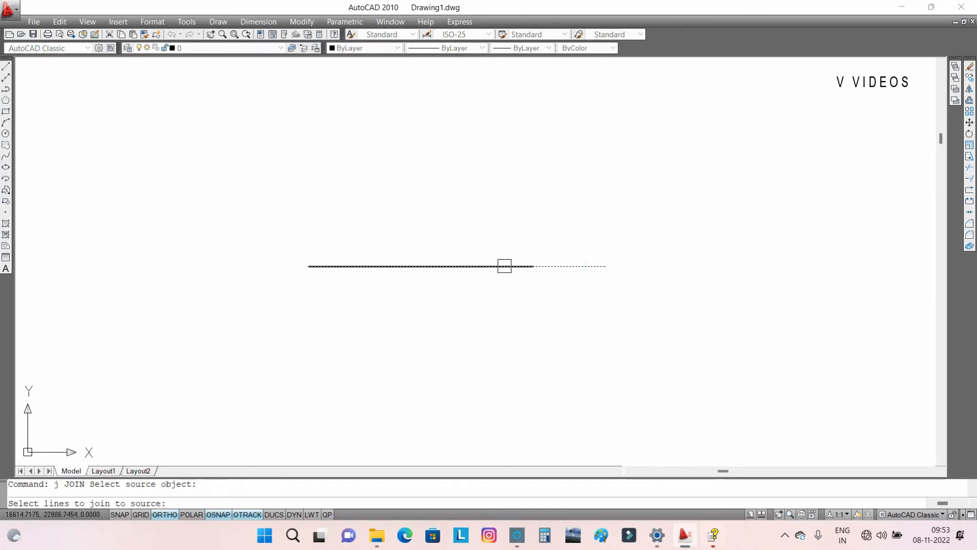
pyautogui.press('Return')
pyautogui.click(578, 267)
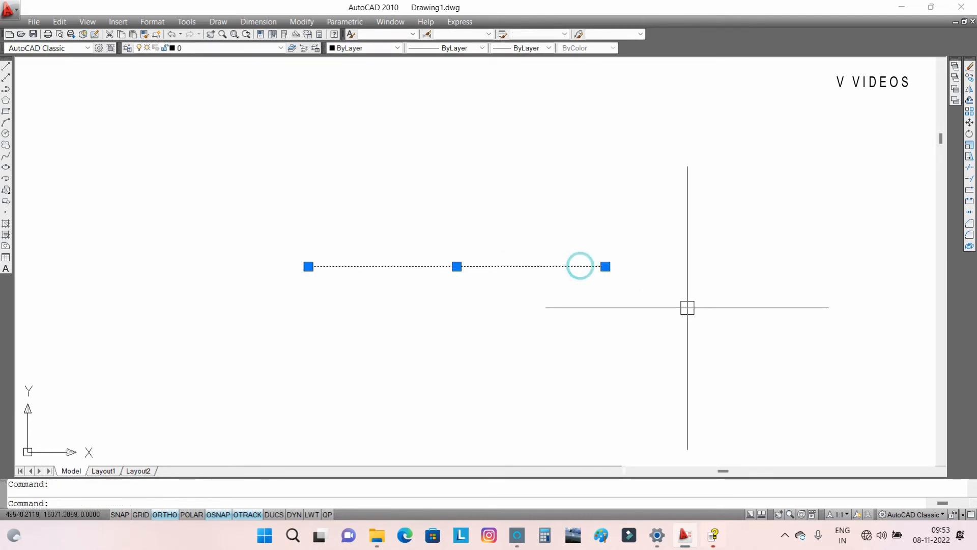
pyautogui.press('Escape')
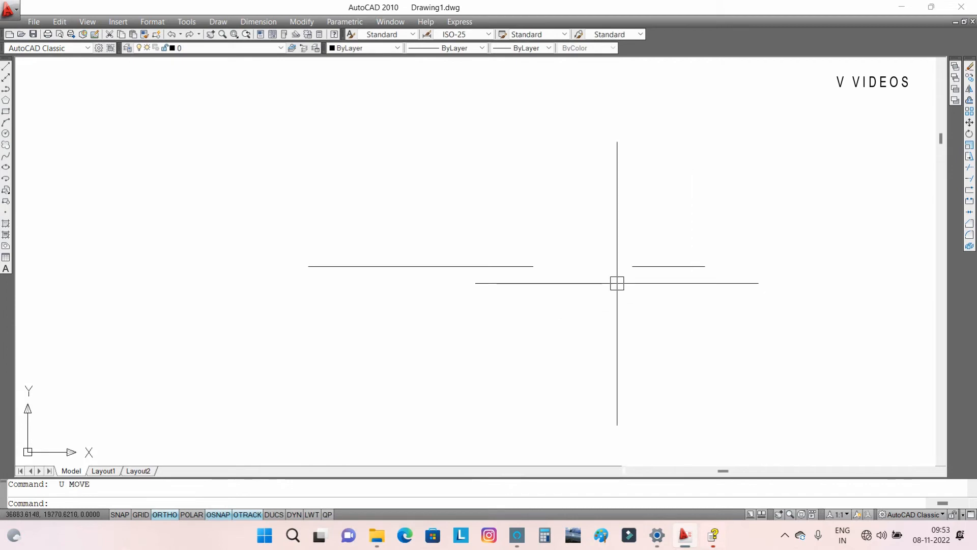
# Stretch the left end of the short right piece to the right endpoint of the left piece to close the gap.
pyautogui.click(678, 266)
pyautogui.click(632, 266)
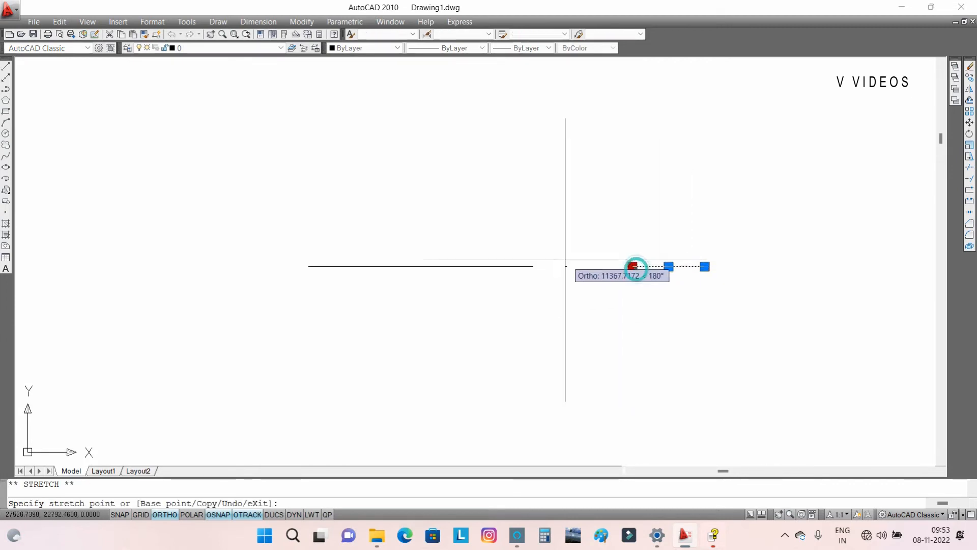
pyautogui.scroll(3, 565, 262)
pyautogui.click(506, 273)
pyautogui.press('Escape')
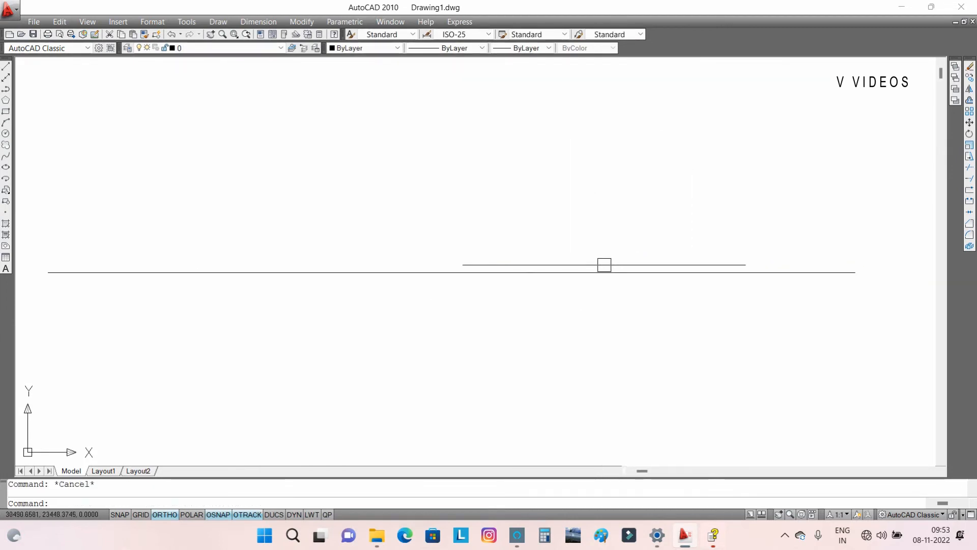
# Select both touching pieces to check whether they are separate lines, and clear the selection.
pyautogui.click(635, 194)
pyautogui.scroll(-6, 651, 197)
pyautogui.click(726, 182)
pyautogui.click(700, 314)
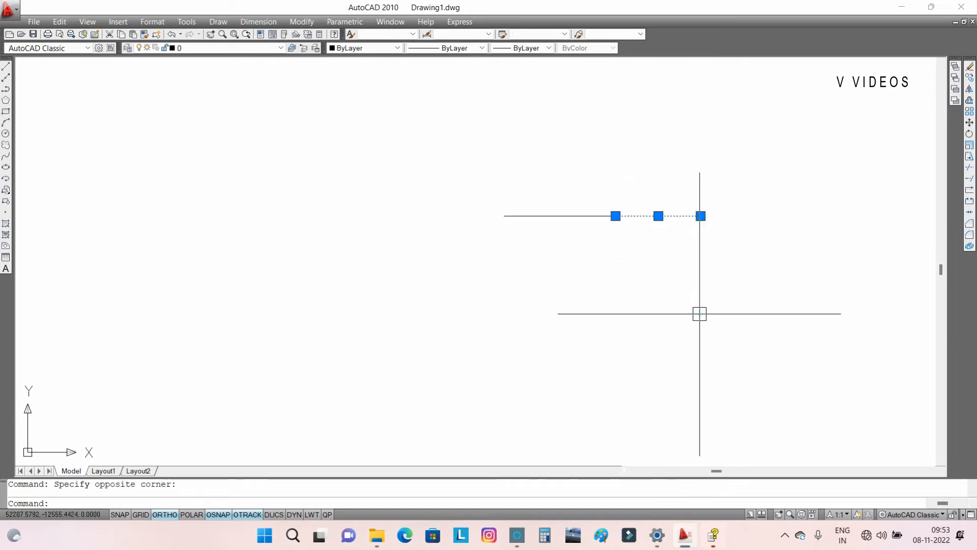
pyautogui.scroll(3, 588, 198)
pyautogui.click(506, 240)
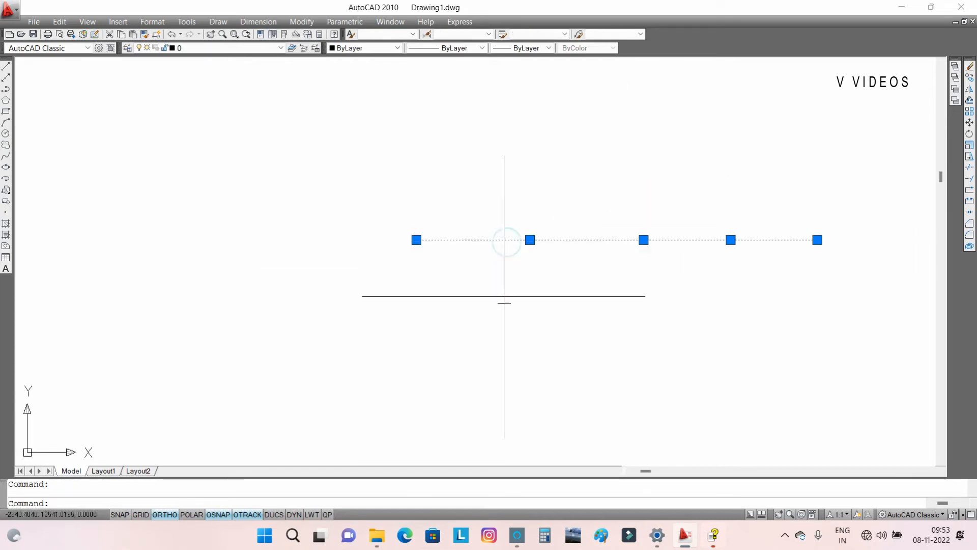
pyautogui.press('Escape')
# Move the left piece horizontally to the left, away from the right piece, and undo the move.
pyautogui.click(547, 210)
pyautogui.click(552, 194)
pyautogui.click(495, 308)
pyautogui.click(410, 185)
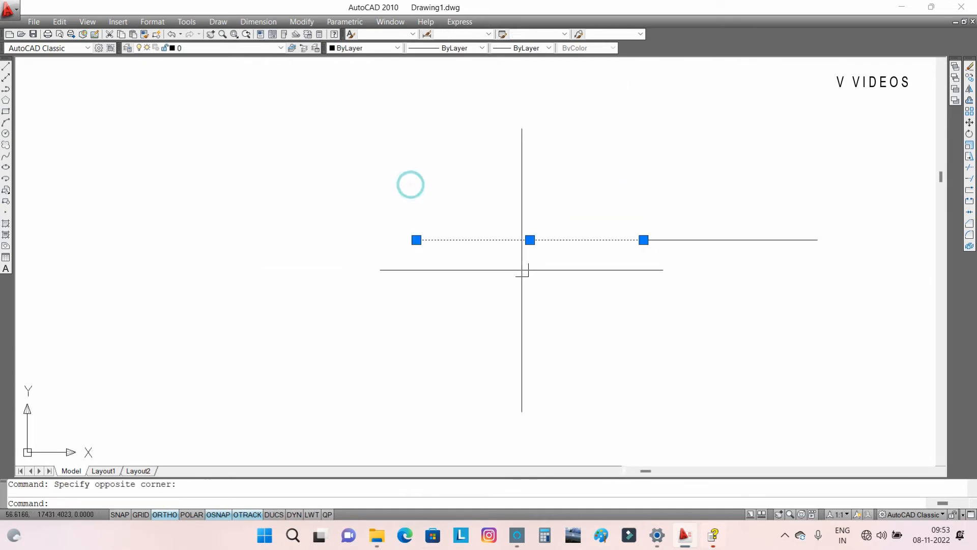
pyautogui.write('m')
pyautogui.press('Return')
pyautogui.click(556, 274)
pyautogui.click(428, 293)
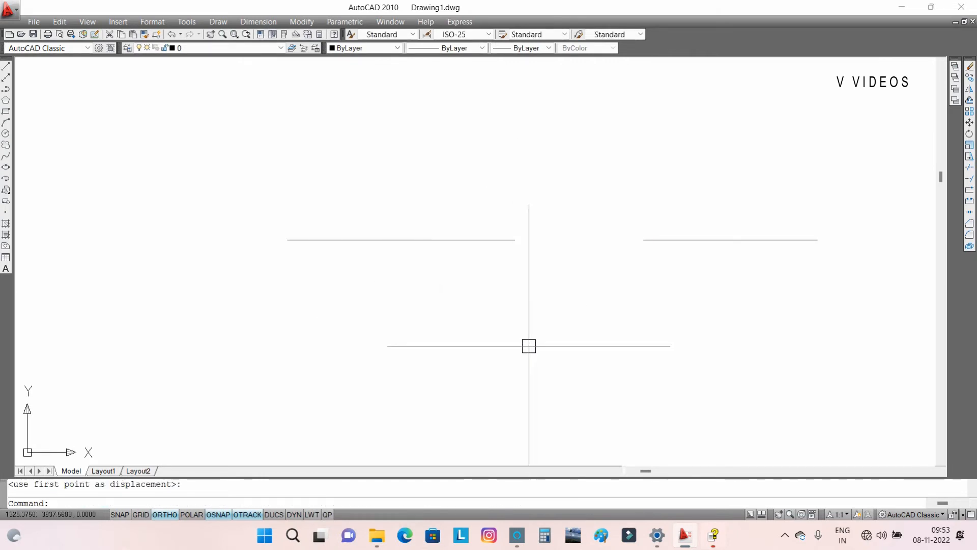
pyautogui.write('u')
pyautogui.press('Return')
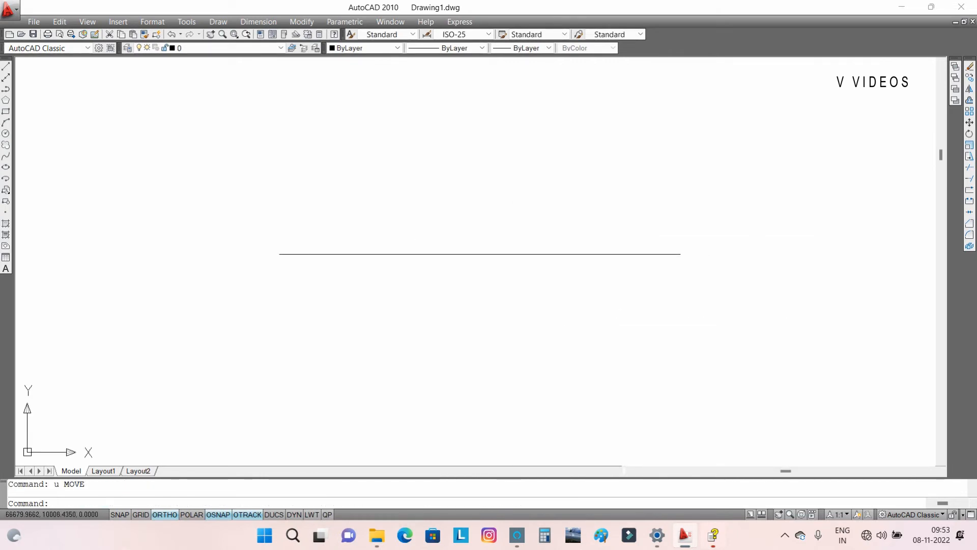
# Join the two touching pieces into a single line, using the right piece as source, and issue a save of the drawing.
pyautogui.click(969, 214)
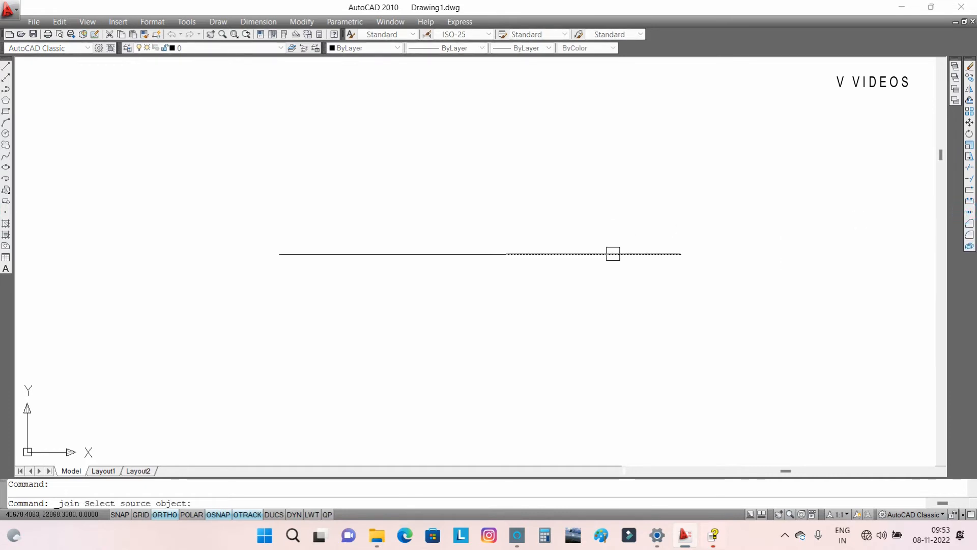
pyautogui.click(441, 256)
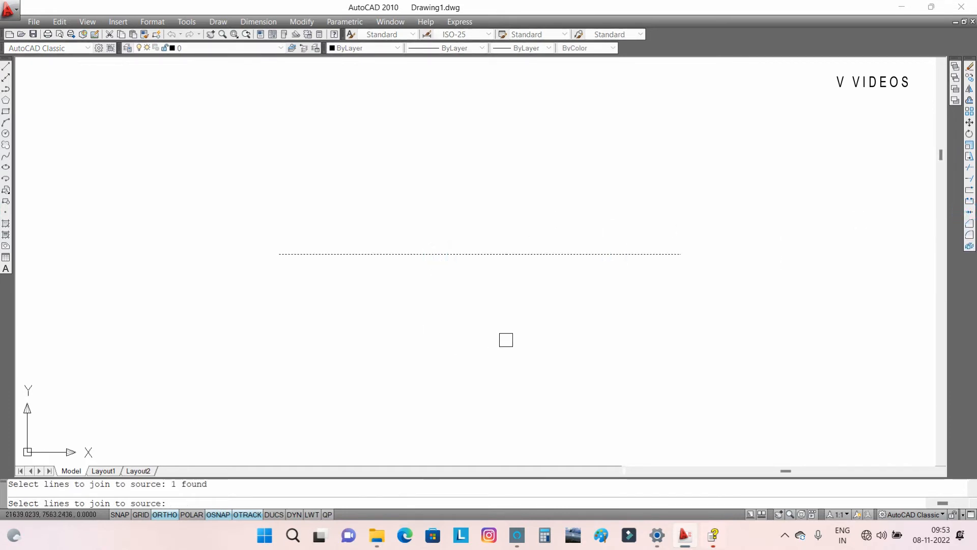
pyautogui.press('Return')
pyautogui.click(542, 254)
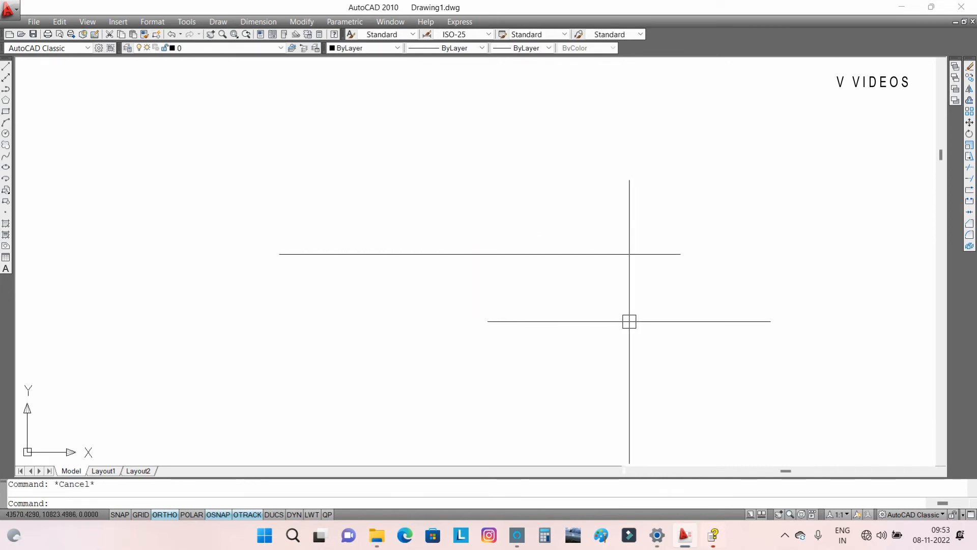
pyautogui.hotkey('ctrl', 's')
pyautogui.press('Escape')
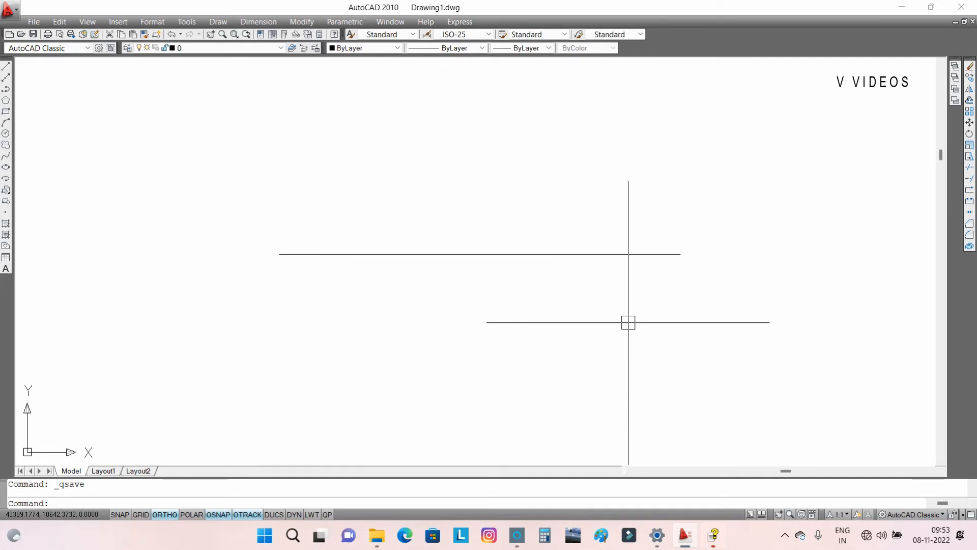
# Undo the join of the two pieces and select the right piece.
pyautogui.hotkey('ctrl', 'z')
pyautogui.hotkey('ctrl', 'z')
pyautogui.click(588, 250)
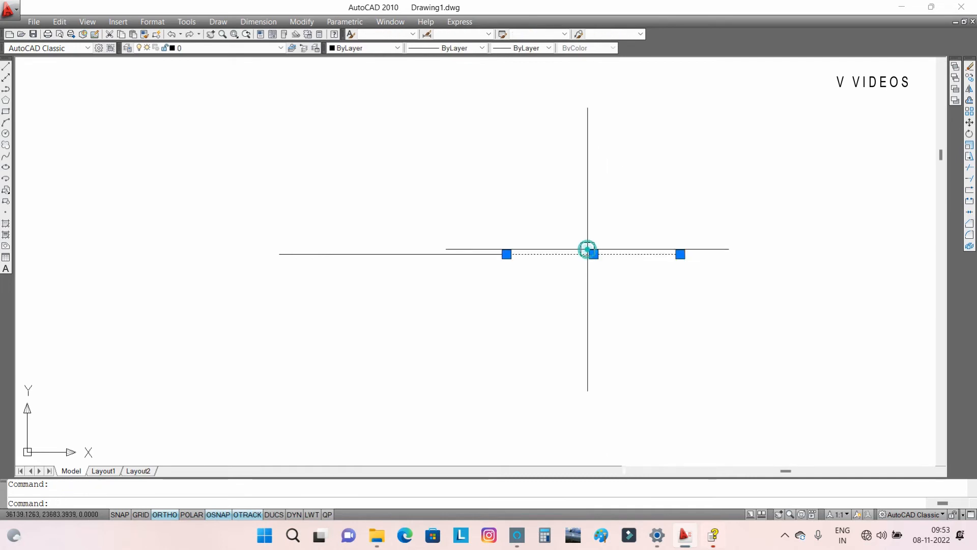
# Move the selected right piece a short distance horizontally to the right, opening a gap between the two pieces.
pyautogui.write('m')
pyautogui.press('Return')
pyautogui.click(581, 308)
pyautogui.click(596, 308)
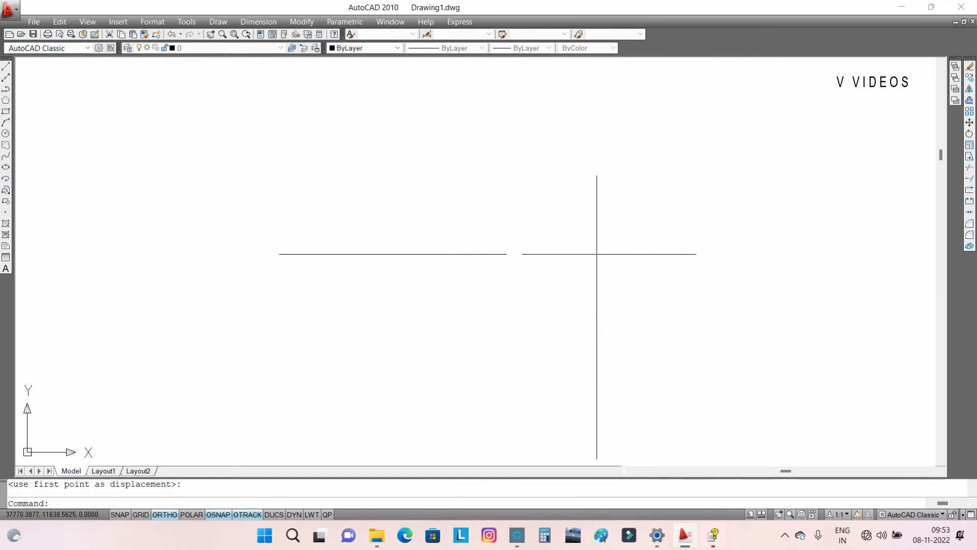
# Select the right piece and stretch its left end to the left piece's endpoint to close the gap.
pyautogui.scroll(3, 522, 244)
pyautogui.click(533, 257)
pyautogui.scroll(2, 535, 255)
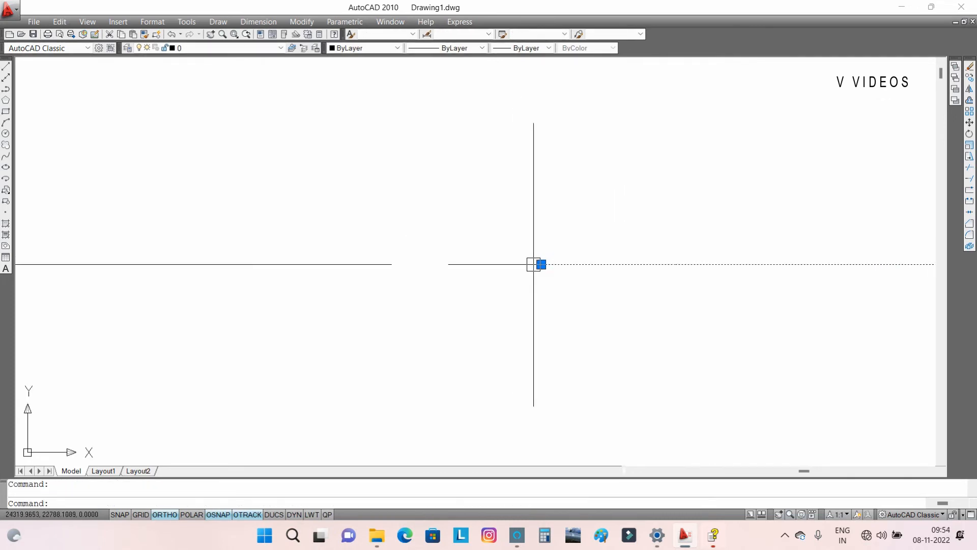
pyautogui.click(541, 264)
pyautogui.click(447, 264)
pyautogui.scroll(-4, 589, 273)
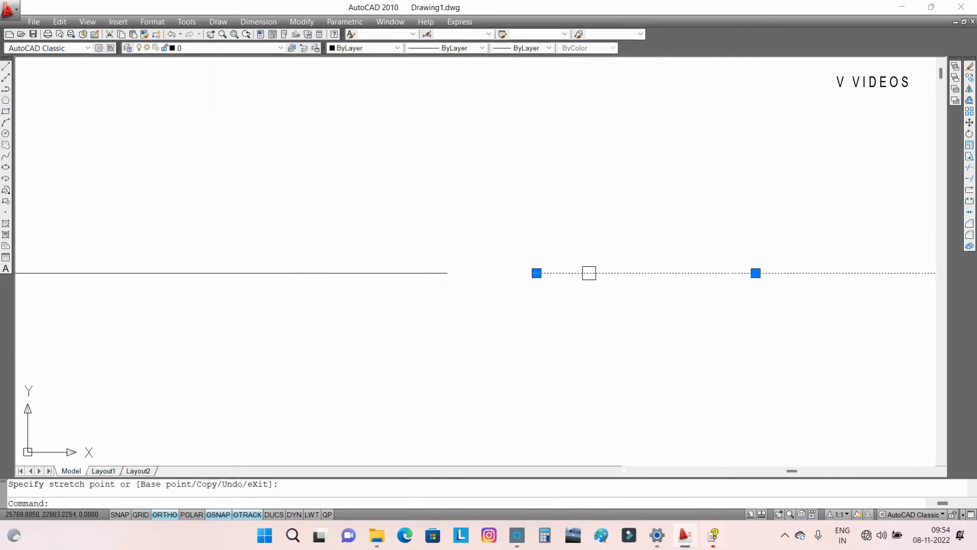
# Select the touching pieces to check whether they are still two separate lines, and clear the selection.
pyautogui.press('Escape')
pyautogui.click(498, 283)
pyautogui.click(428, 239)
pyautogui.press('Escape')
pyautogui.click(631, 273)
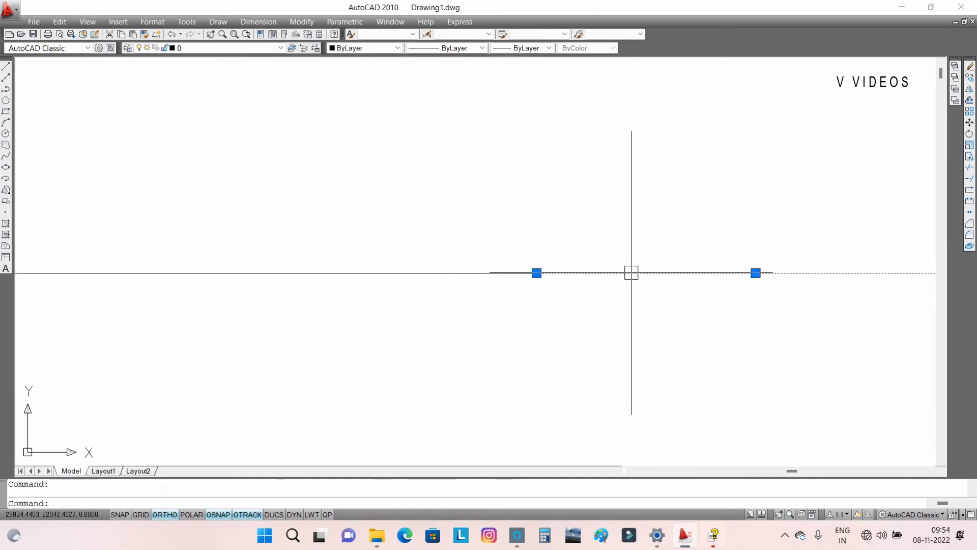
pyautogui.click(460, 278)
pyautogui.scroll(-2, 474, 324)
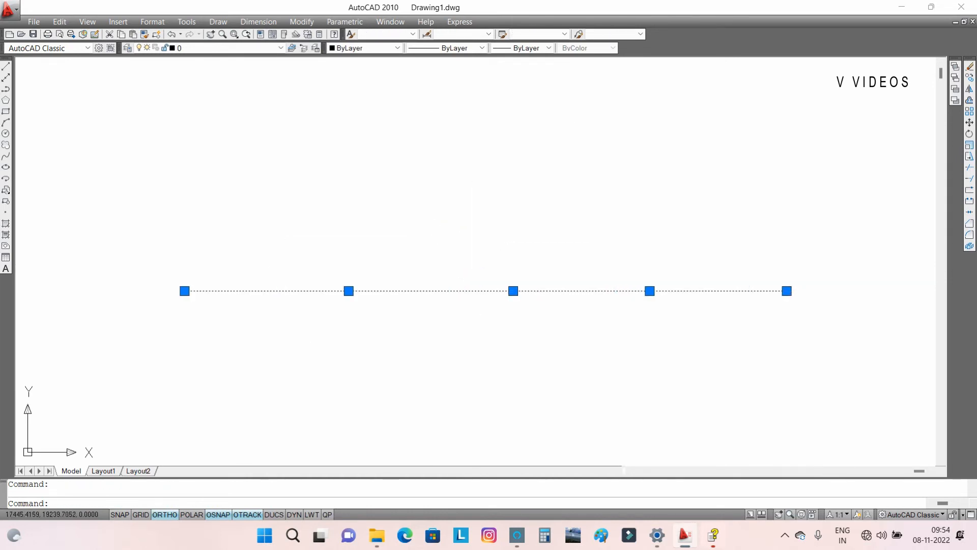
pyautogui.moveTo(642, 343); pyautogui.dragTo(553, 328, button='middle')
pyautogui.press('Escape')
pyautogui.click(518, 281)
pyautogui.click(356, 272)
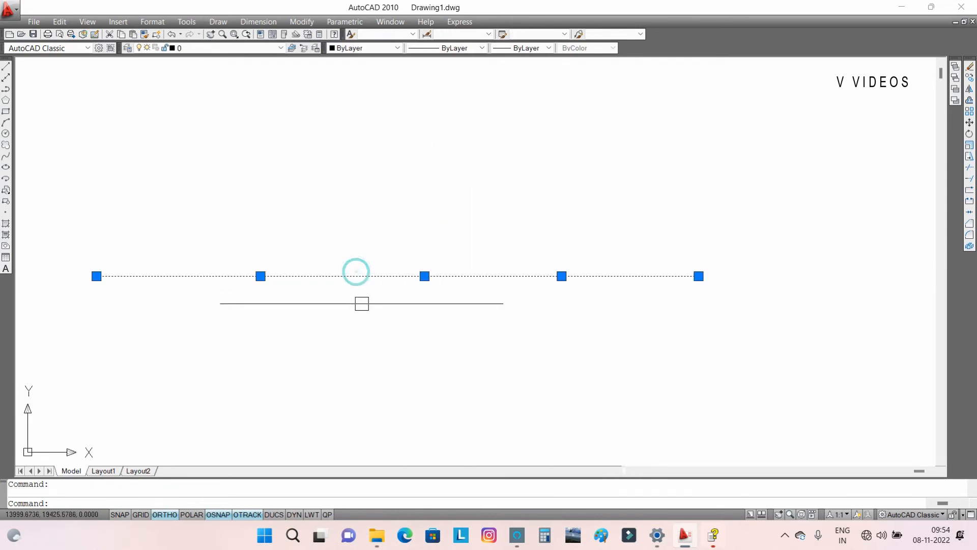
pyautogui.press('Escape')
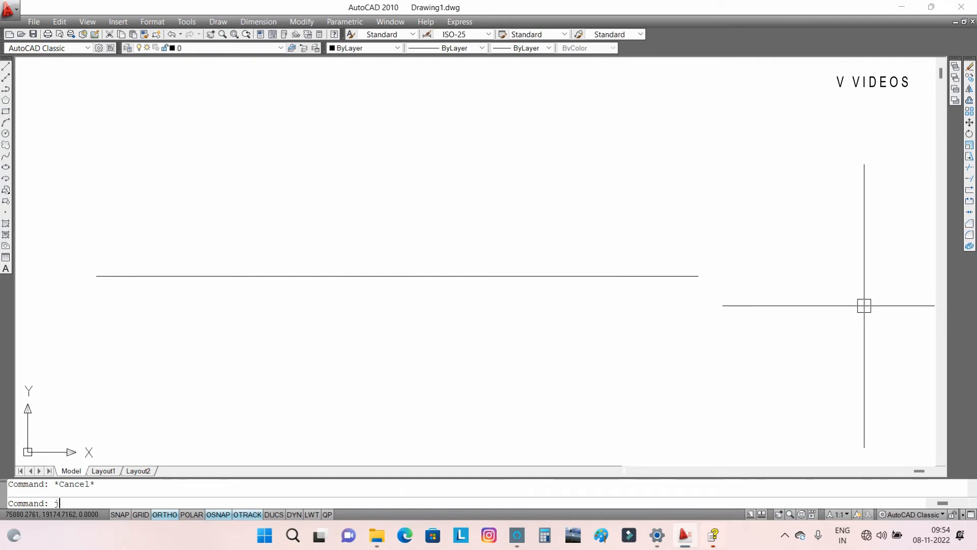
# Join the left piece to the right one it touches, using the right piece as the source object.
pyautogui.write('j')
pyautogui.press('Return')
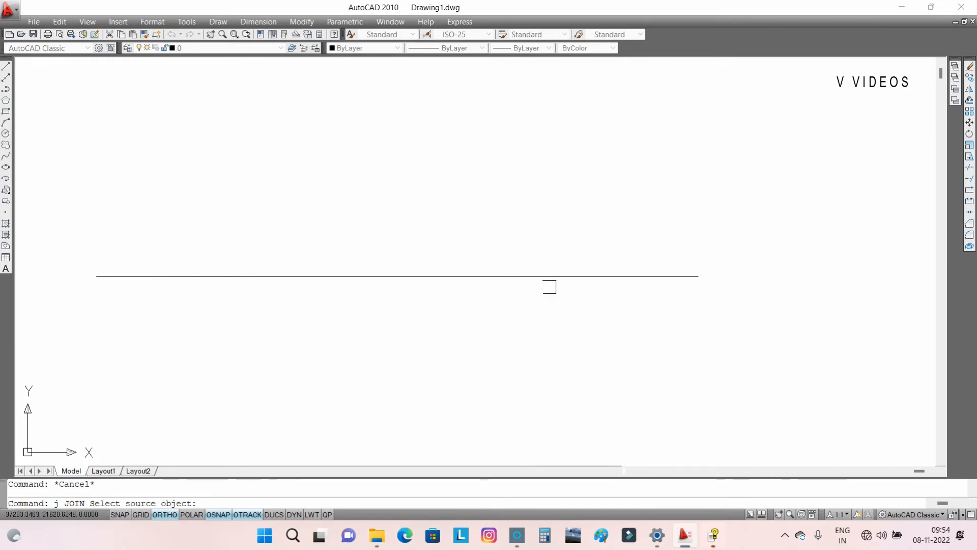
pyautogui.click(563, 273)
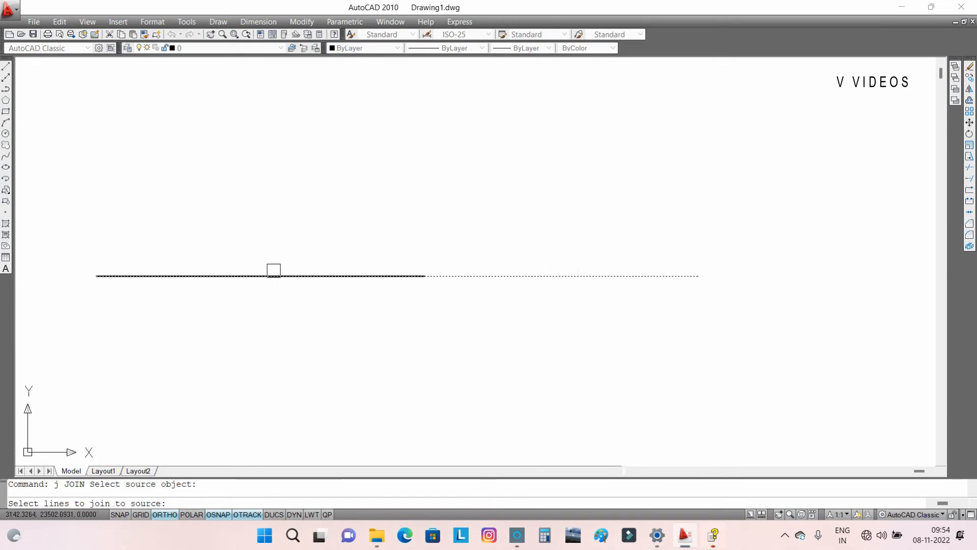
pyautogui.click(275, 273)
pyautogui.press('Return')
# Undo the join and the preceding stretch of the right piece.
pyautogui.write('u')
pyautogui.press('Return')
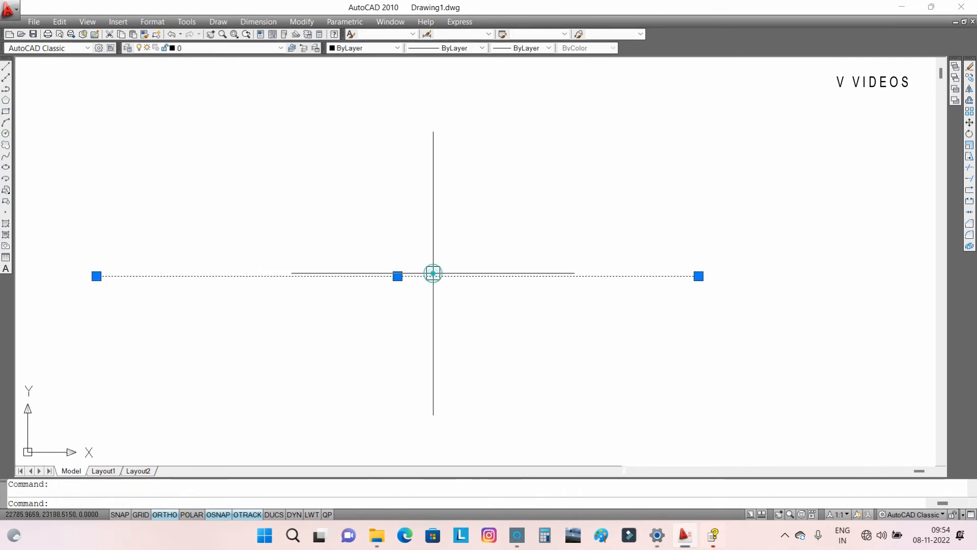
pyautogui.press('Return')
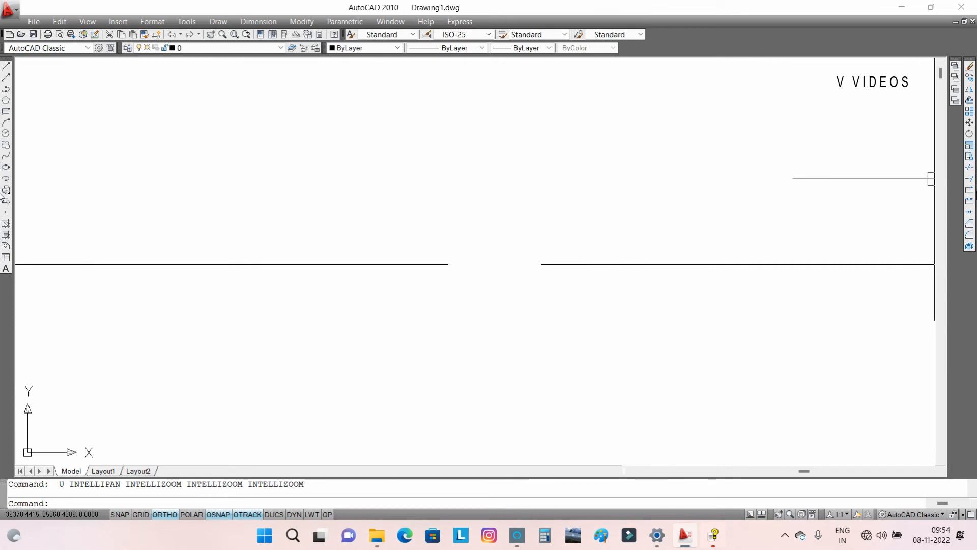
# Join the two pieces across the gap, using the right piece as source, and select the resulting line to check it.
pyautogui.click(970, 213)
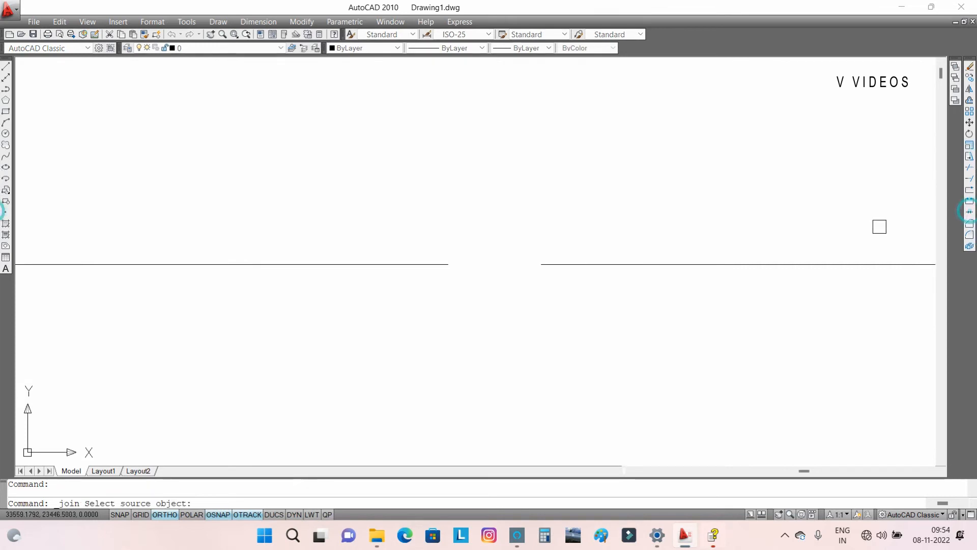
pyautogui.click(664, 265)
pyautogui.click(405, 265)
pyautogui.press('Return')
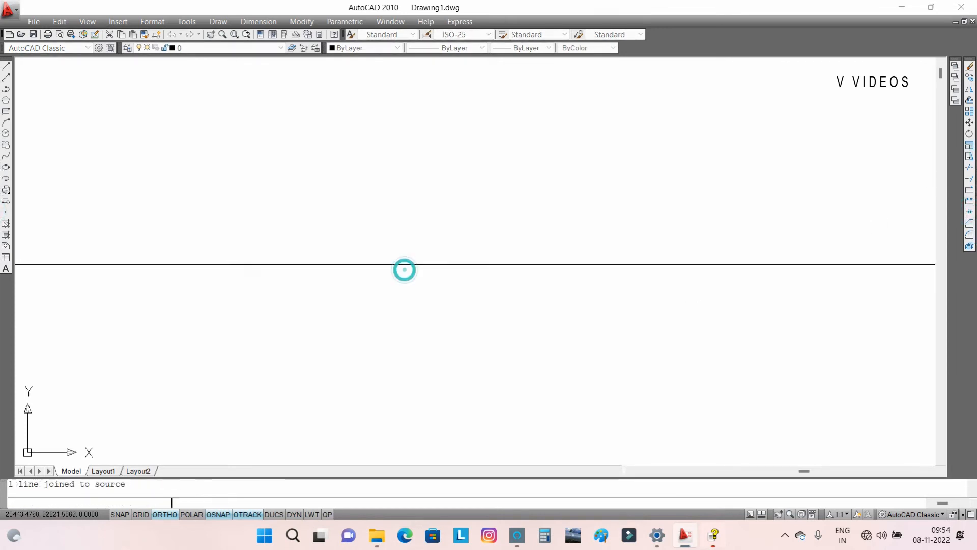
pyautogui.click(445, 265)
pyautogui.press('Escape')
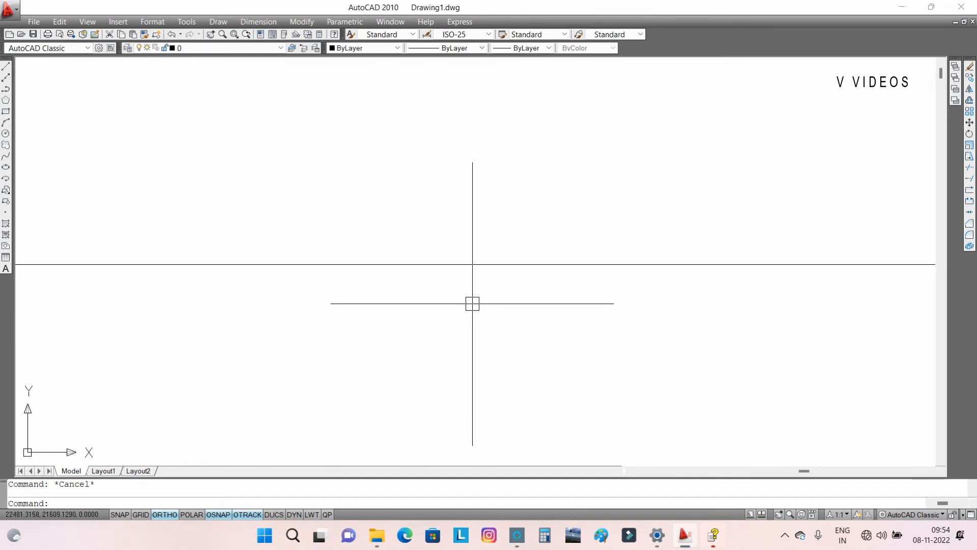
pyautogui.press('Return')
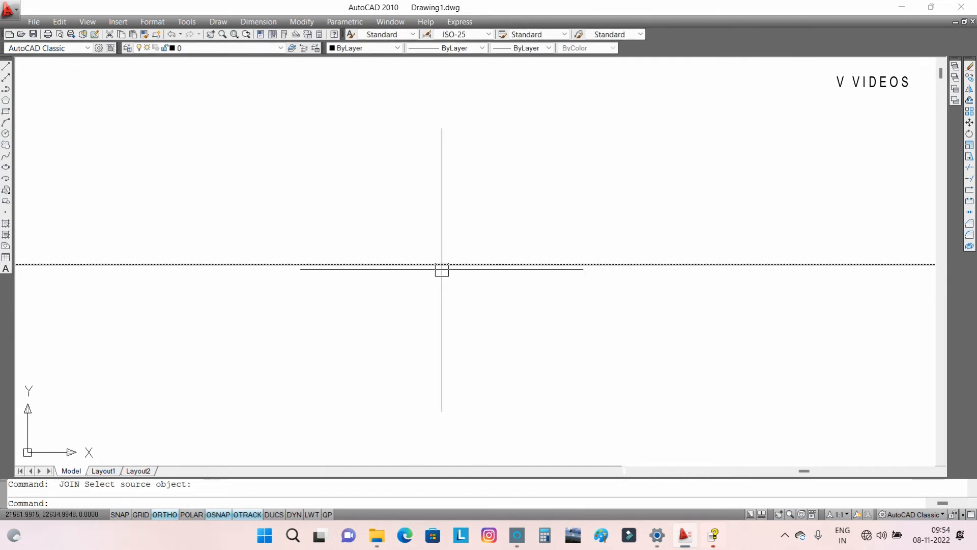
pyautogui.press('Escape')
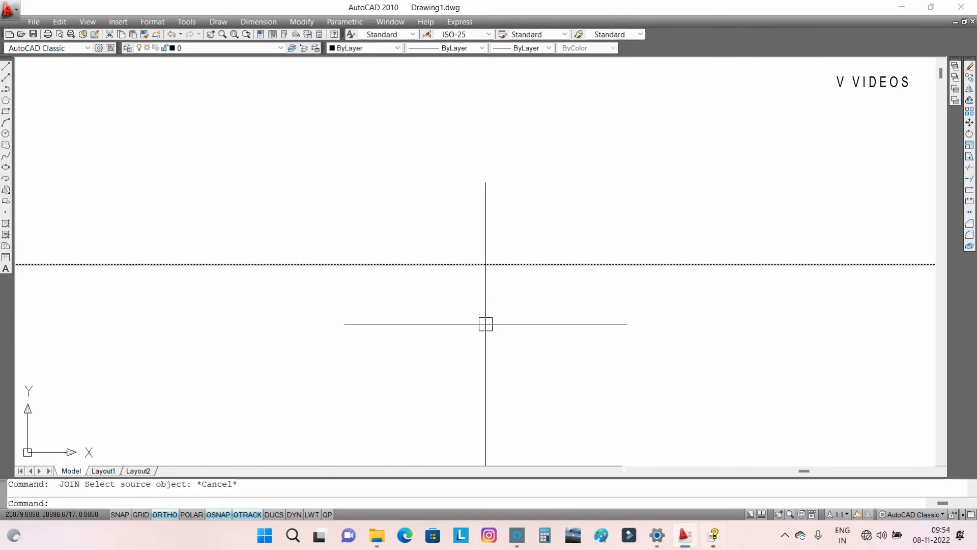
# Break the joined line by removing a short segment from it.
pyautogui.write('b')
pyautogui.press('Return')
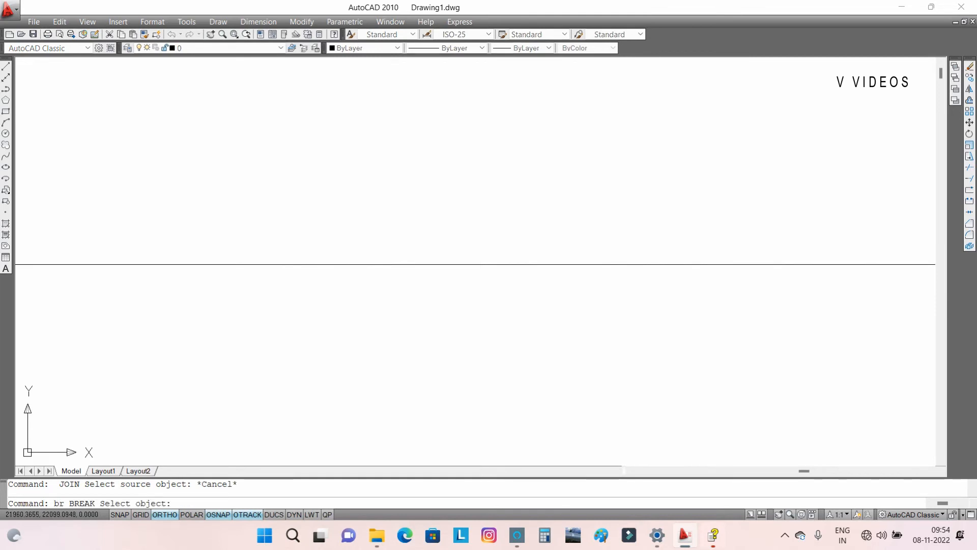
pyautogui.click(456, 257)
pyautogui.click(456, 264)
pyautogui.click(438, 264)
# Stretch the right piece's left end horizontally to the right to widen the gap, and clear the selection.
pyautogui.click(465, 264)
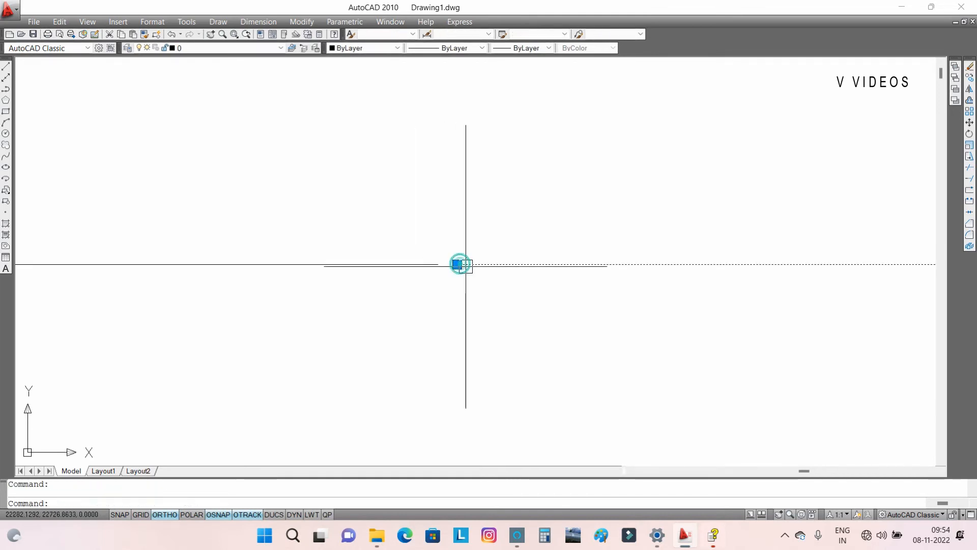
pyautogui.click(458, 264)
pyautogui.click(610, 265)
pyautogui.press('Escape')
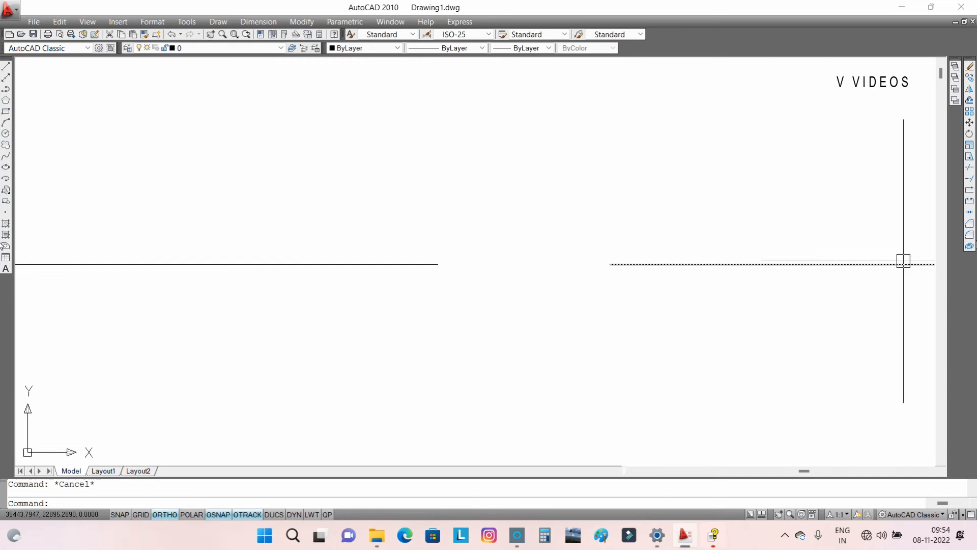
# Join the two pieces across the wider gap, using the right piece as source, and save the drawing as Drawing1.dwg in Documents.
pyautogui.click(970, 213)
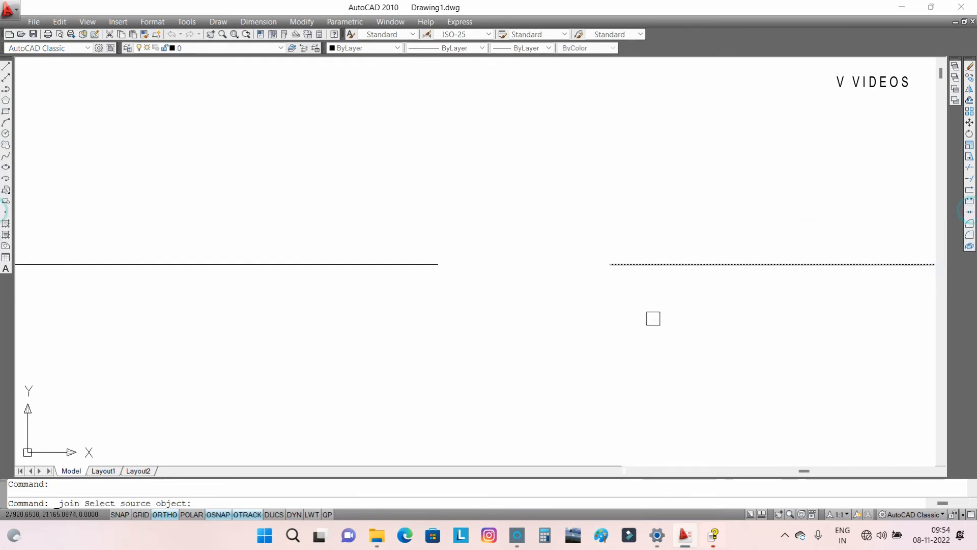
pyautogui.click(646, 268)
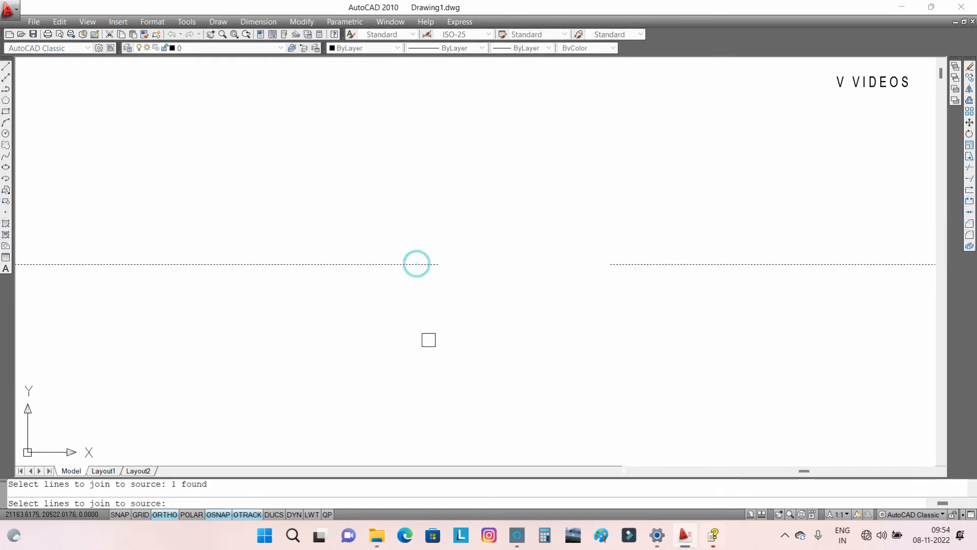
pyautogui.press('Return')
pyautogui.hotkey('ctrl', 's')
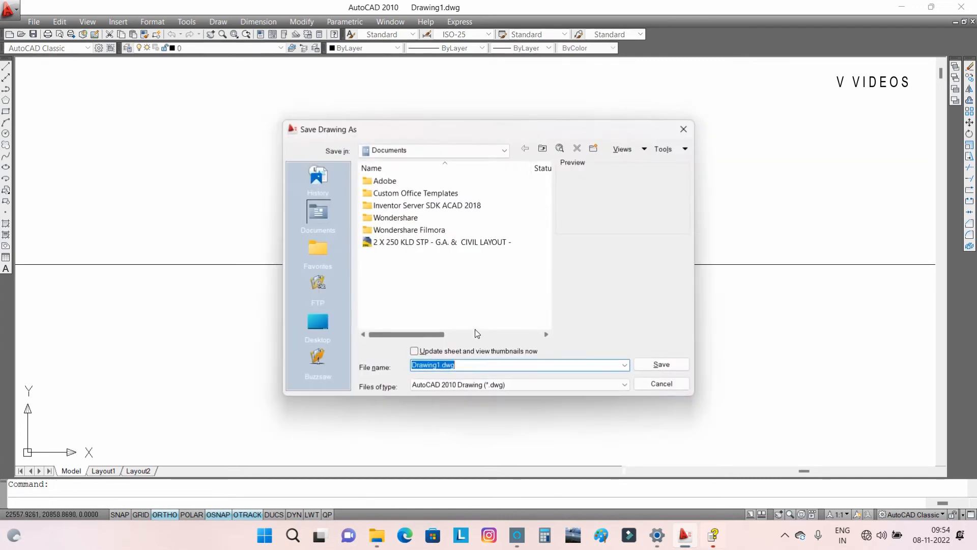
pyautogui.press('Return')
# Select the joined line to check whether it is a single object, and clear the selection.
pyautogui.moveTo(476, 327)
pyautogui.mouseDown(button='middle')
pyautogui.moveTo(537, 308)
pyautogui.moveTo(573, 362)
pyautogui.moveTo(488, 330)
pyautogui.mouseUp(button='middle')
pyautogui.scroll(-2, 489, 324)
pyautogui.moveTo(591, 332); pyautogui.dragTo(594, 339, button='middle')
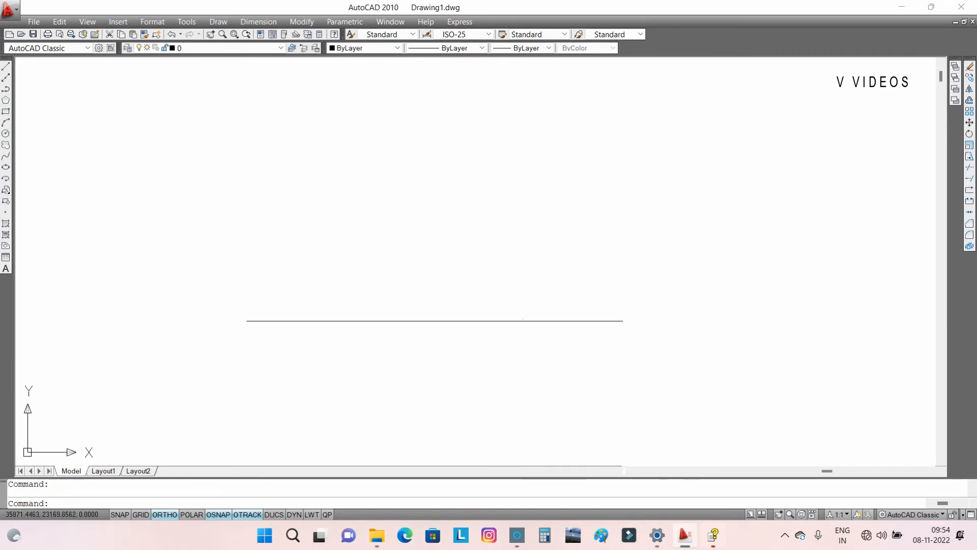
pyautogui.click(473, 321)
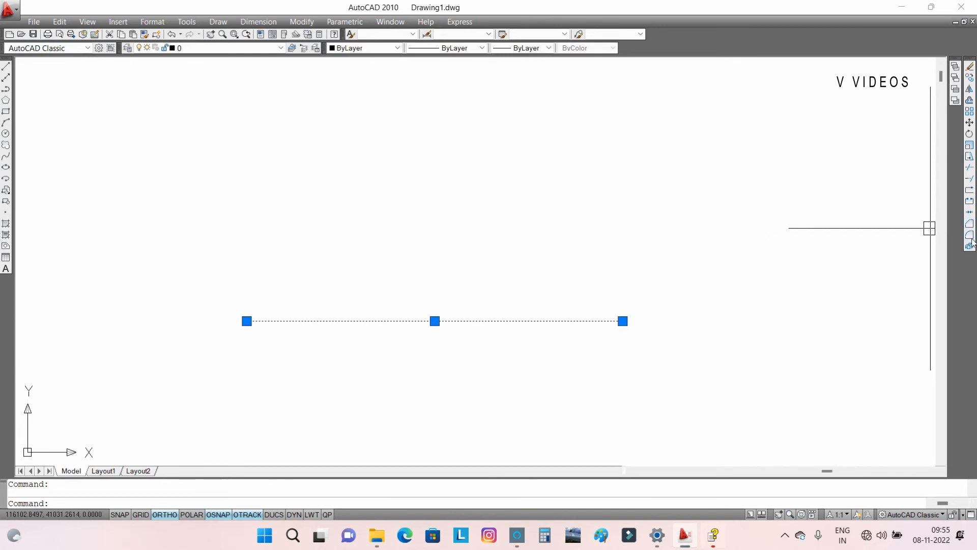
pyautogui.scroll(-4, 753, 252)
pyautogui.moveTo(577, 260); pyautogui.dragTo(612, 324, button='middle')
pyautogui.press('Escape')
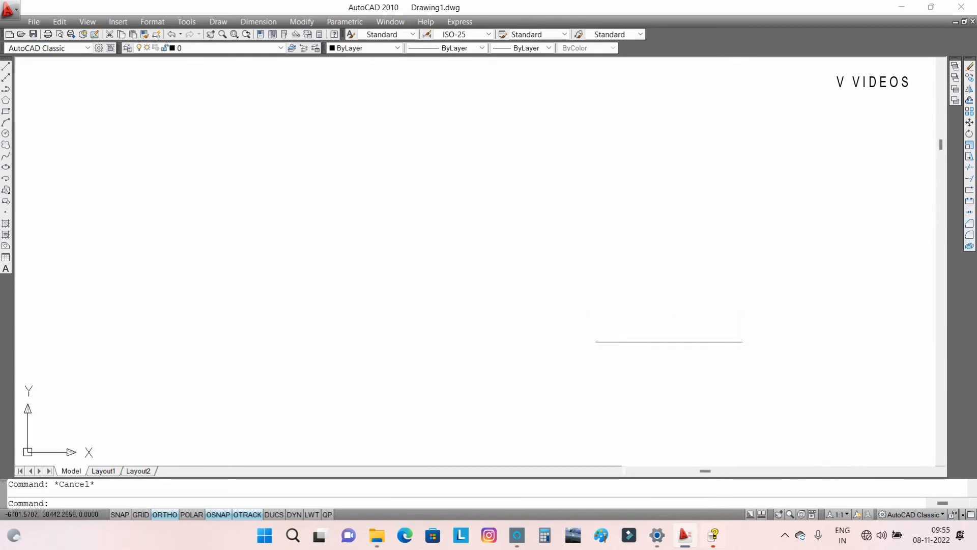
# Draw a vertical line downward in the empty area to the upper left of the joined line.
pyautogui.write('l')
pyautogui.press('Return')
pyautogui.moveTo(440, 118); pyautogui.dragTo(731, 174, button='middle')
pyautogui.click(559, 159)
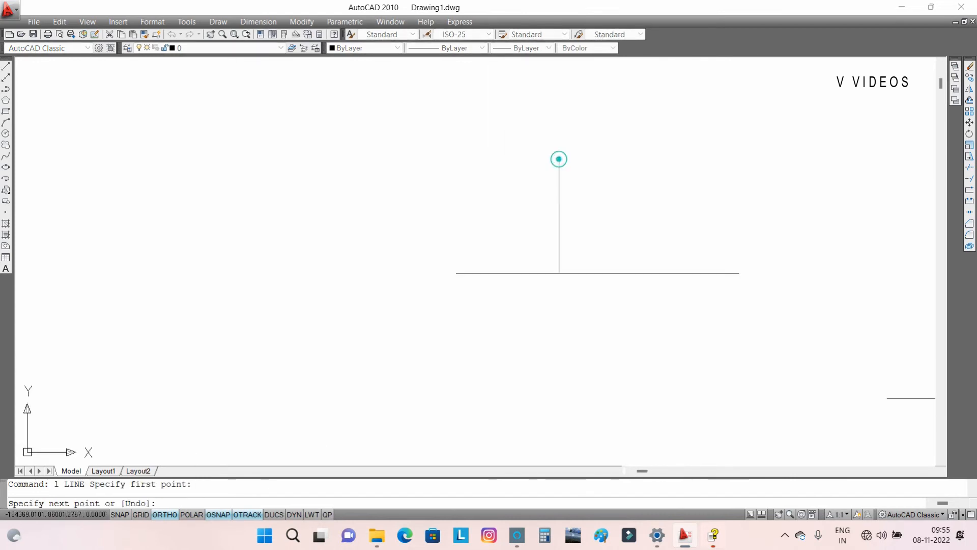
pyautogui.click(597, 381)
pyautogui.press('Escape')
# Draw a horizontal line about 107452 units long to the right from the vertical line's upper end, forming a corner.
pyautogui.press('Return')
pyautogui.click(559, 158)
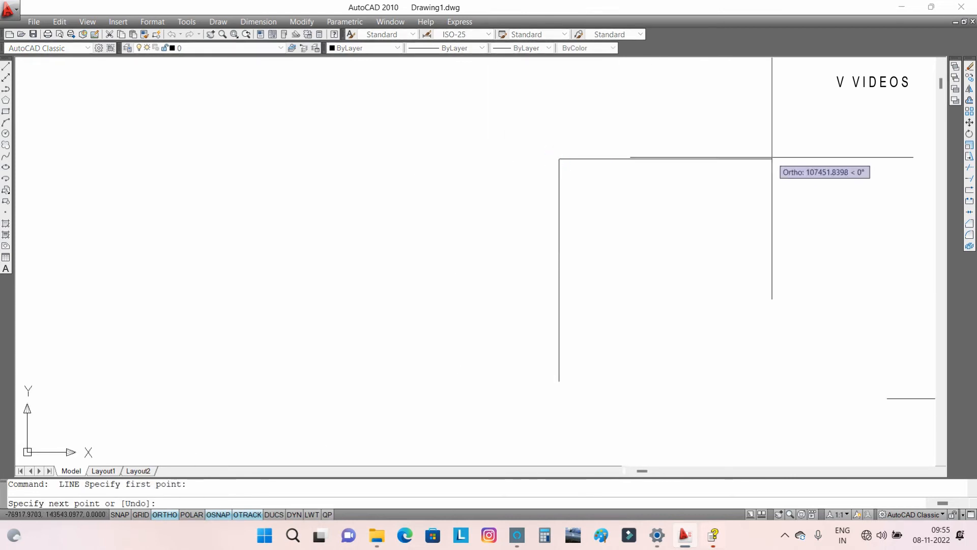
pyautogui.click(772, 157)
pyautogui.press('Escape')
pyautogui.moveTo(581, 179); pyautogui.dragTo(561, 229, button='middle')
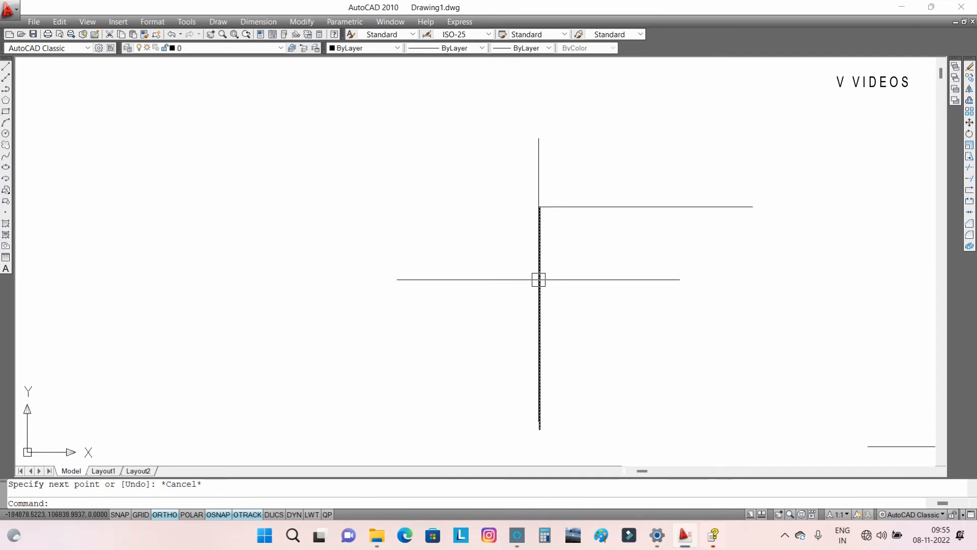
pyautogui.press('Escape')
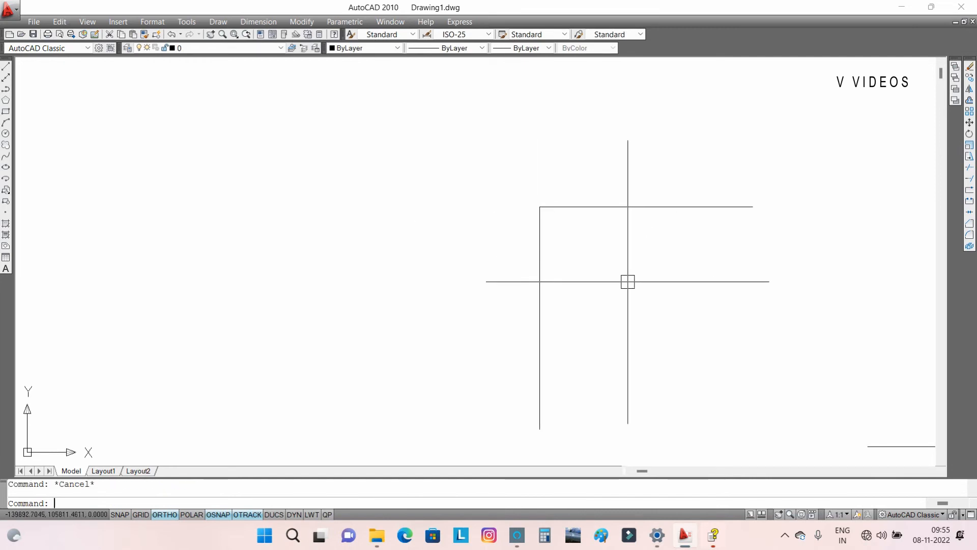
# Fillet the corner between the vertical and horizontal lines with a radius of 50 and inspect it up close.
pyautogui.click(969, 235)
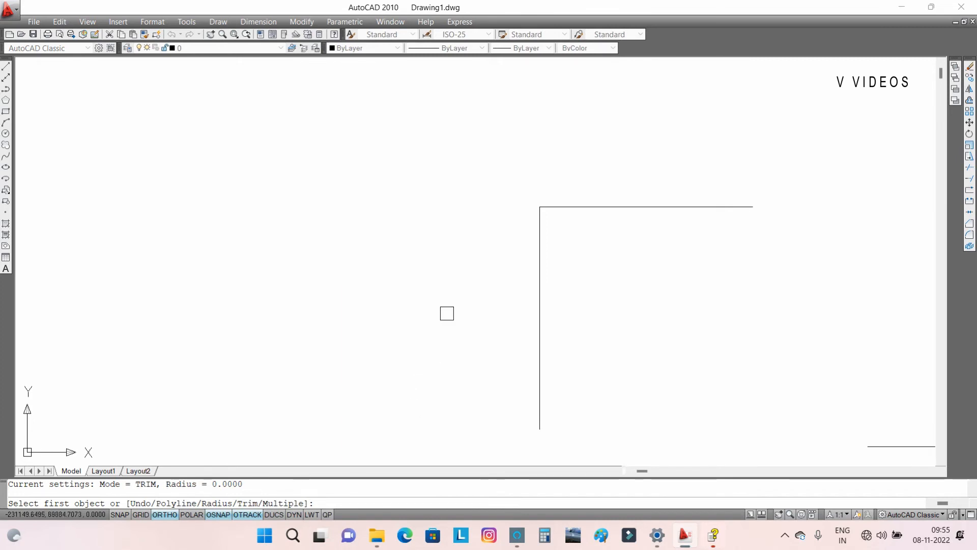
pyautogui.press('Return')
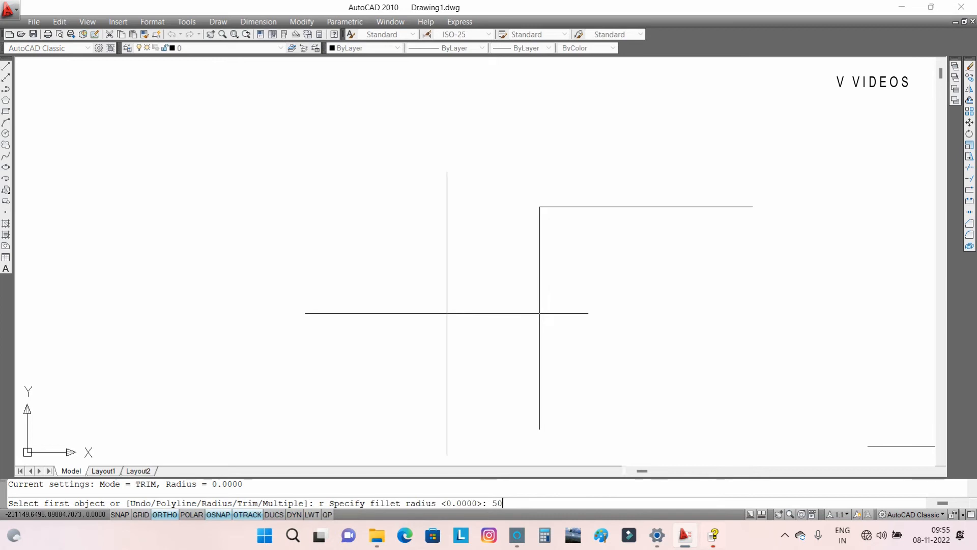
pyautogui.press('Return')
pyautogui.click(540, 255)
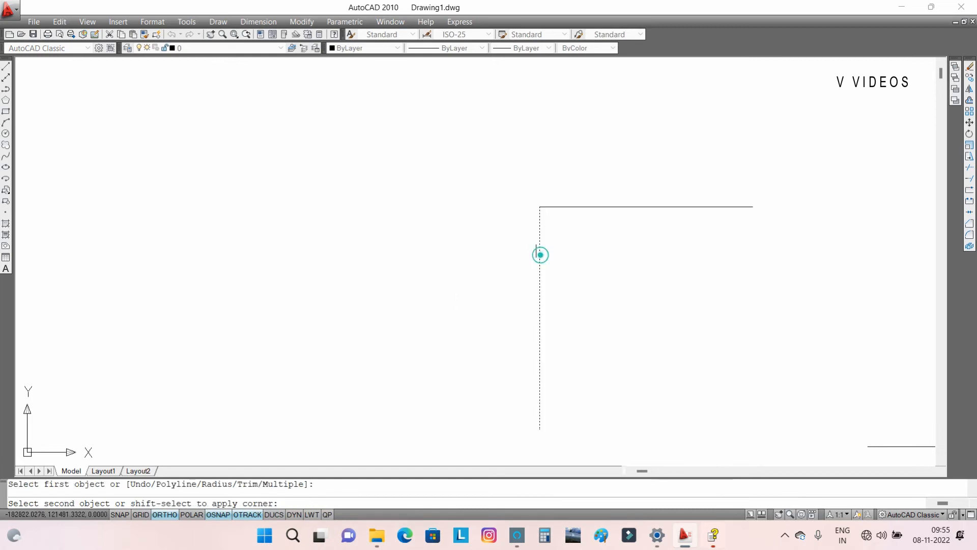
pyautogui.click(570, 206)
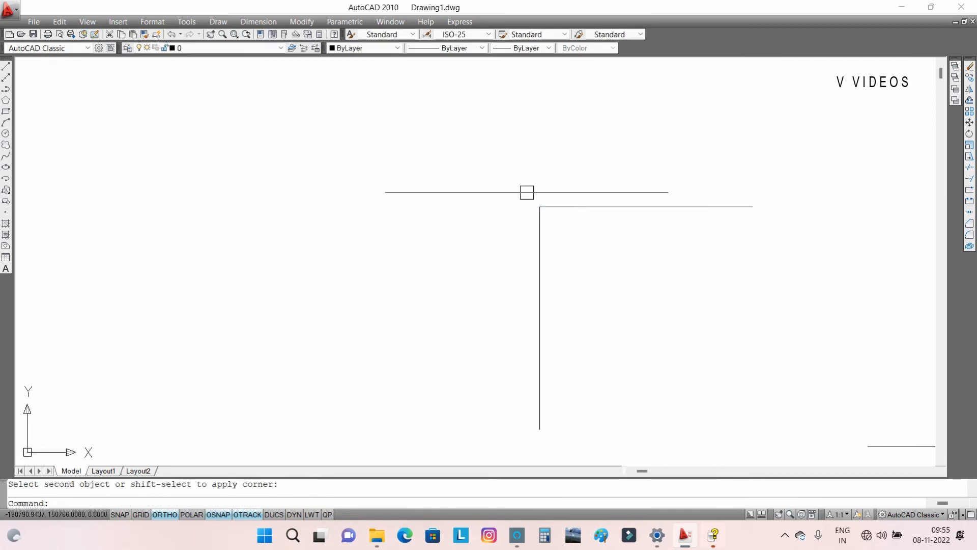
pyautogui.scroll(3, 540, 203)
pyautogui.scroll(5, 577, 247)
pyautogui.scroll(4, 636, 169)
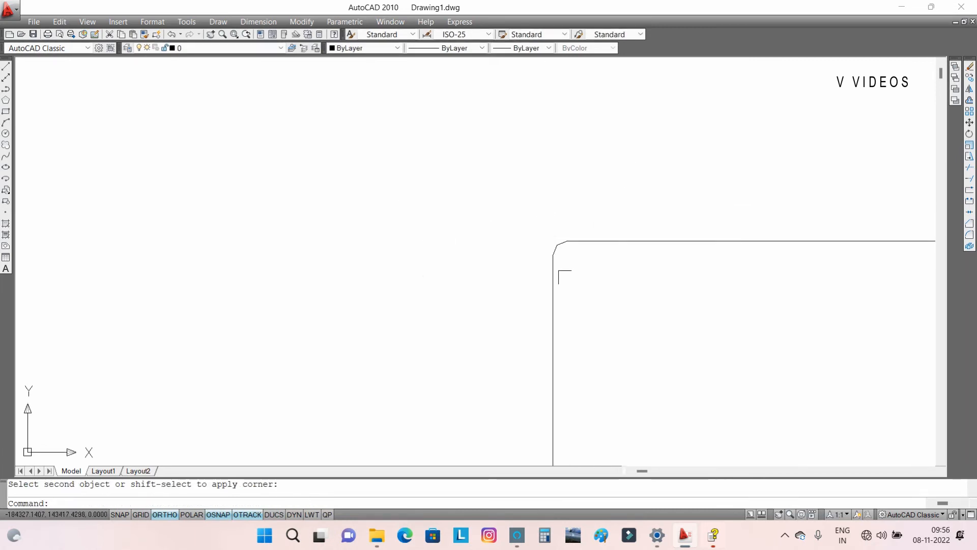
# Fillet the corner between the vertical and horizontal lines with a radius of 500.
pyautogui.scroll(-5, 565, 277)
pyautogui.press('Escape')
pyautogui.scroll(-5, 570, 272)
pyautogui.write('u')
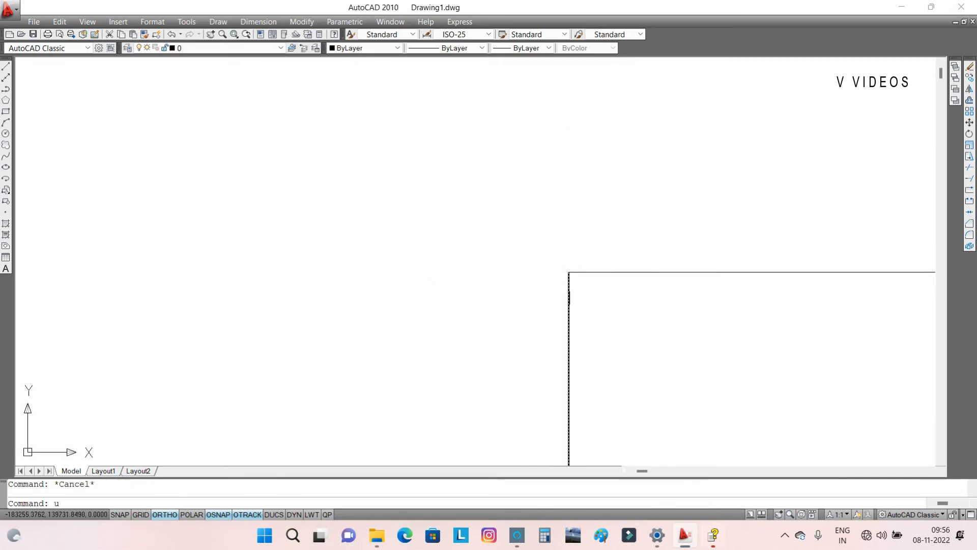
pyautogui.press('Escape')
pyautogui.scroll(-2, 541, 243)
pyautogui.moveTo(541, 243); pyautogui.dragTo(395, 204, button='middle')
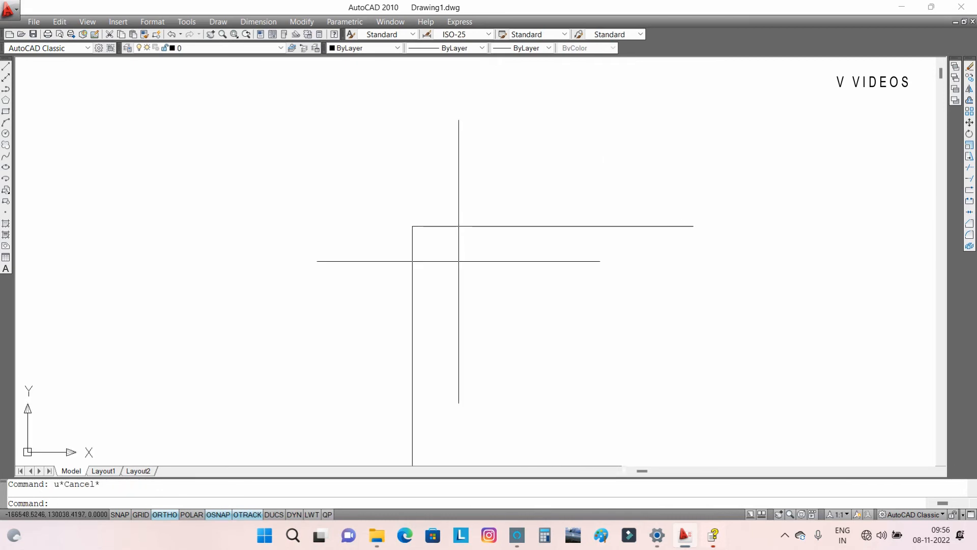
pyautogui.press('Escape')
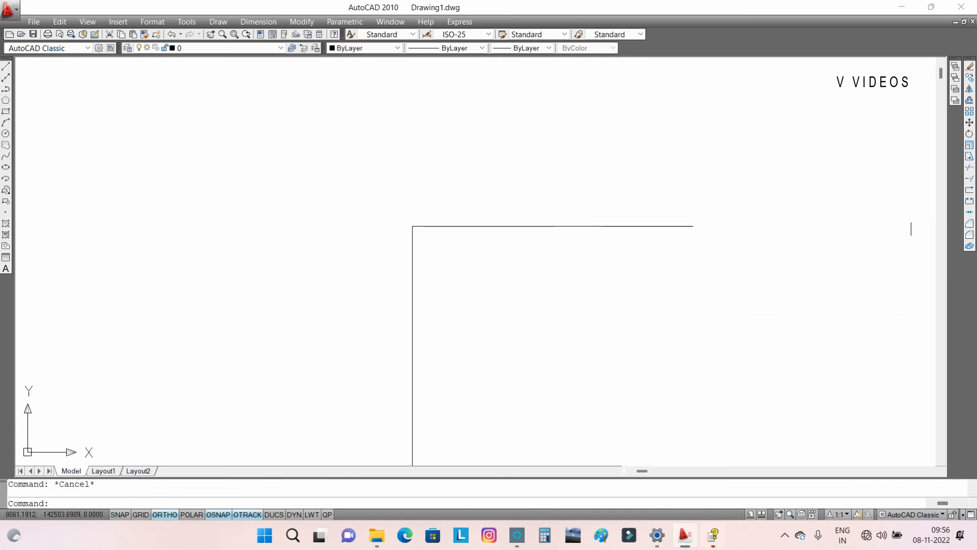
pyautogui.click(971, 236)
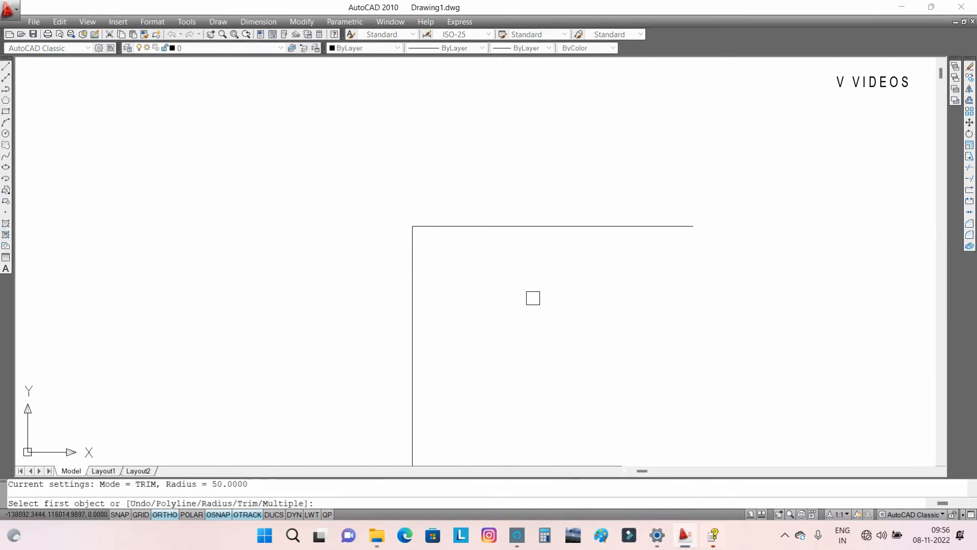
pyautogui.write('r')
pyautogui.press('Return')
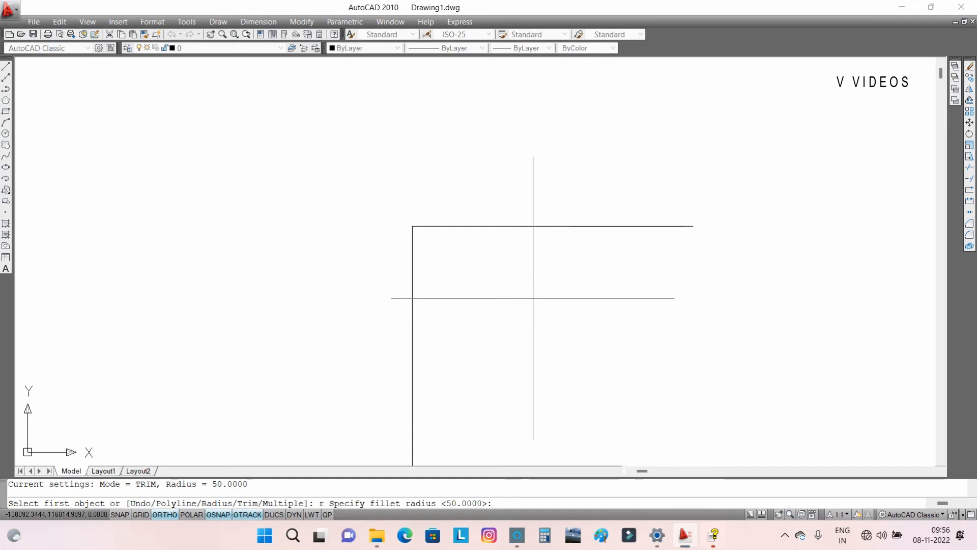
pyautogui.write('500')
pyautogui.press('Return')
pyautogui.click(412, 265)
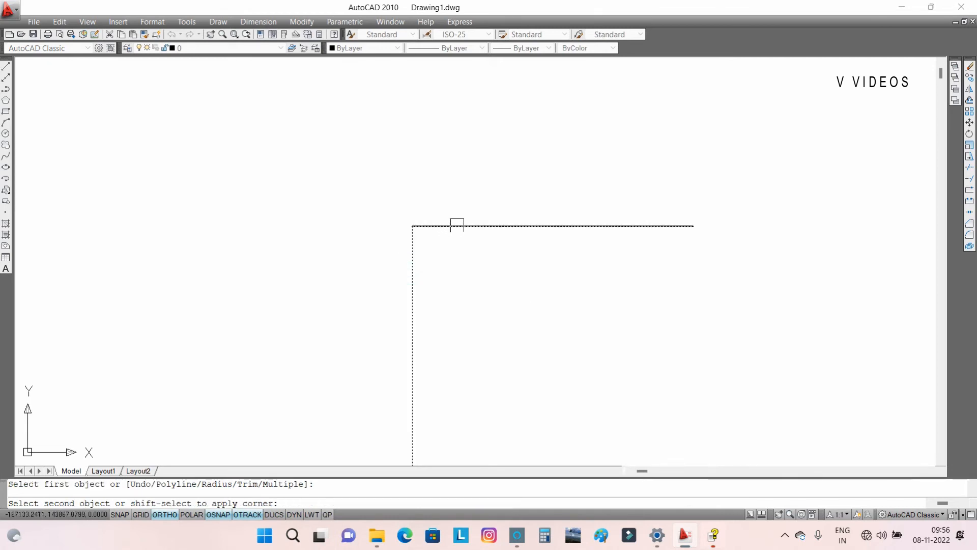
pyautogui.click(457, 224)
pyautogui.scroll(2, 421, 235)
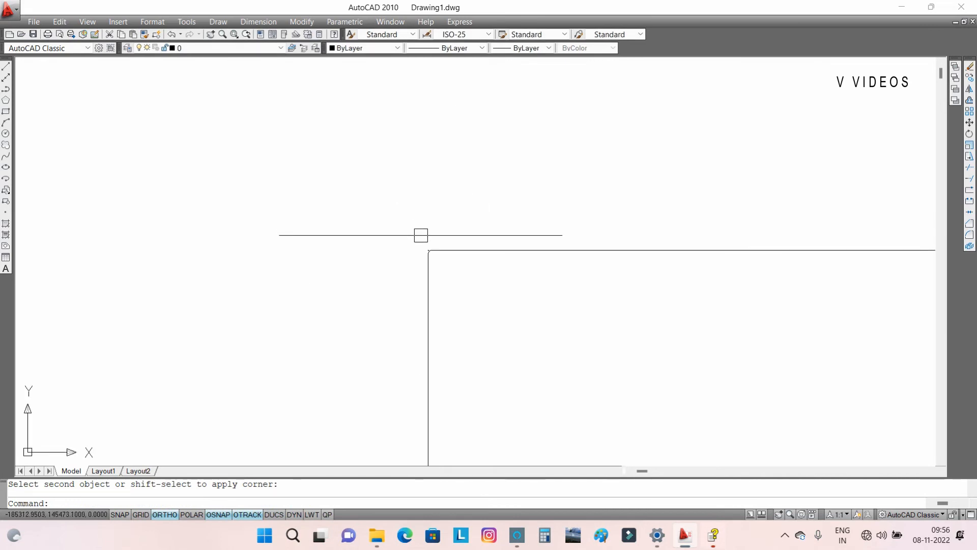
# Delete the small leftover arc of the earlier fillet outside the rounded corner.
pyautogui.scroll(10, 428, 250)
pyautogui.click(395, 208)
pyautogui.click(308, 151)
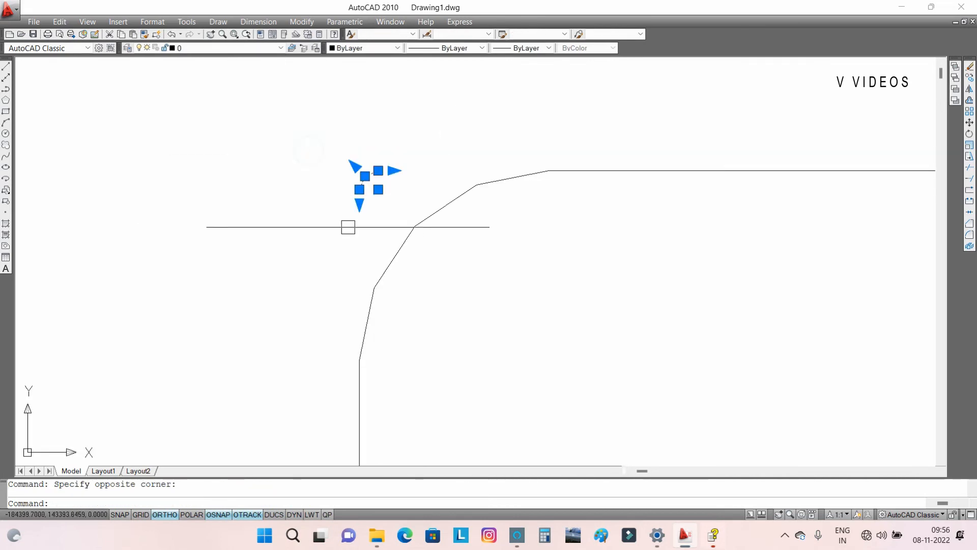
pyautogui.press('Delete')
pyautogui.scroll(-10, 415, 216)
pyautogui.scroll(-5, 473, 229)
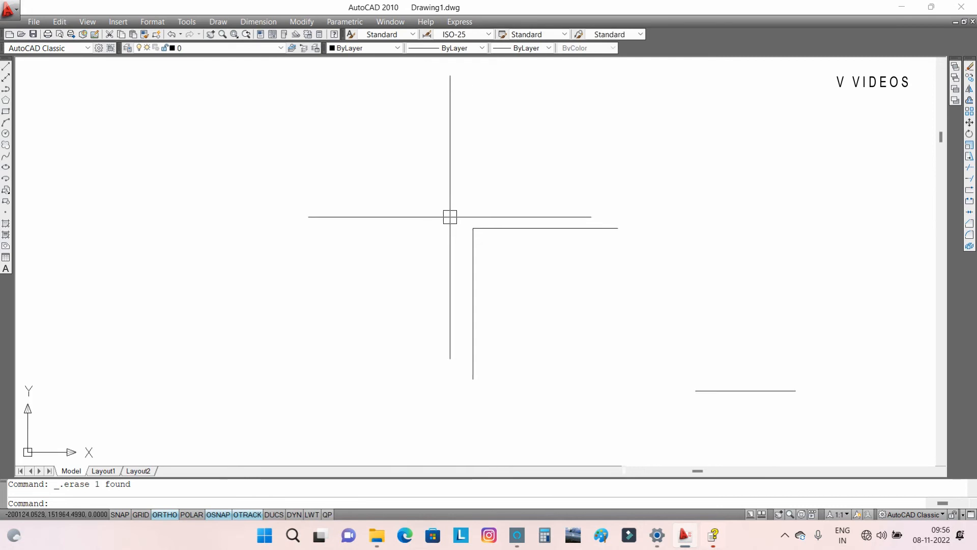
pyautogui.scroll(-3, 427, 229)
pyautogui.scroll(5, 448, 240)
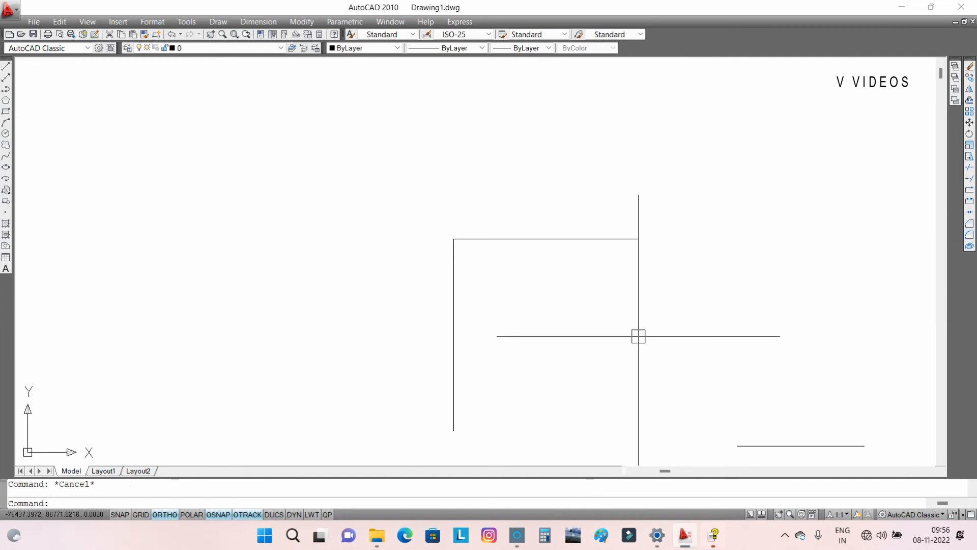
pyautogui.write('f')
pyautogui.press('Return')
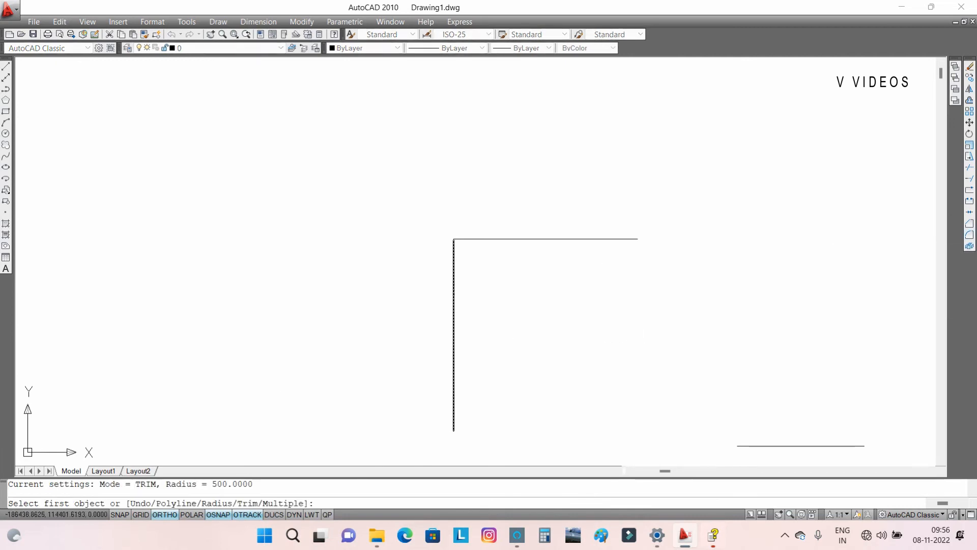
pyautogui.click(453, 289)
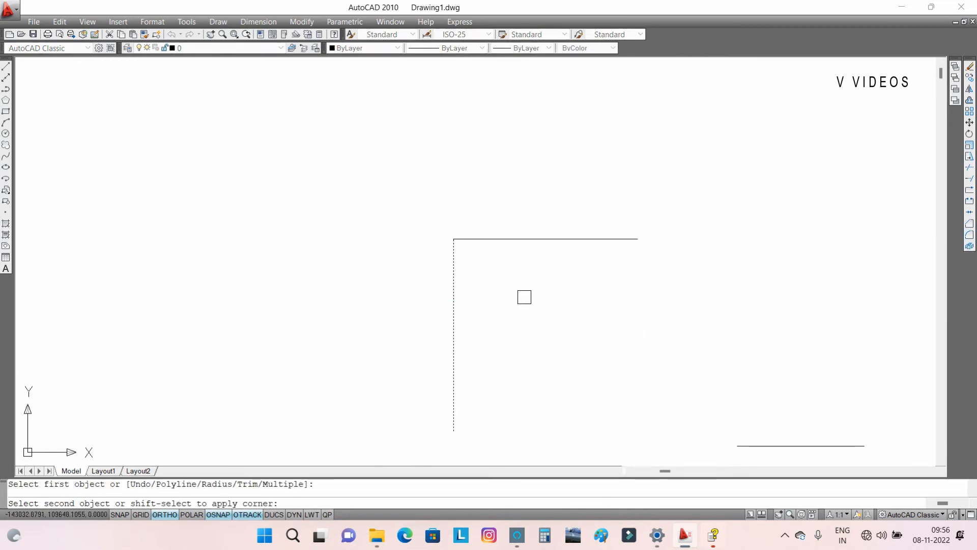
pyautogui.click(524, 297)
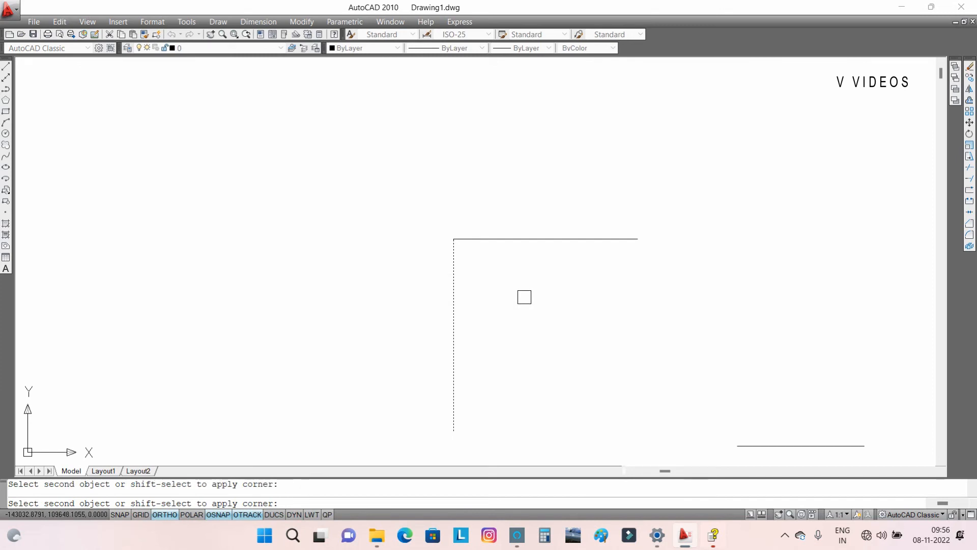
pyautogui.press('Escape')
# Fillet the corner between the vertical and horizontal lines again with a radius of 5000.
pyautogui.write('f')
pyautogui.press('Return')
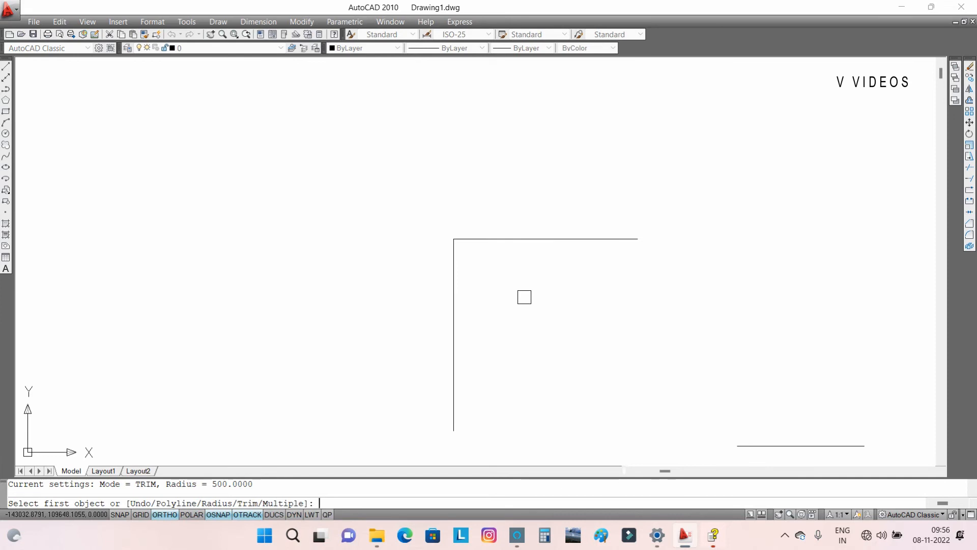
pyautogui.write('r')
pyautogui.press('Return')
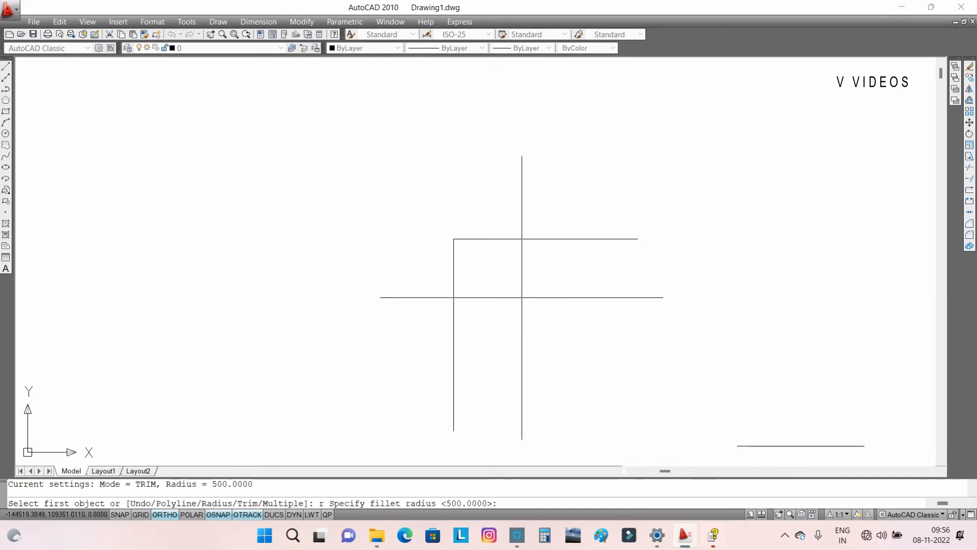
pyautogui.write('5000')
pyautogui.press('Return')
pyautogui.click(454, 290)
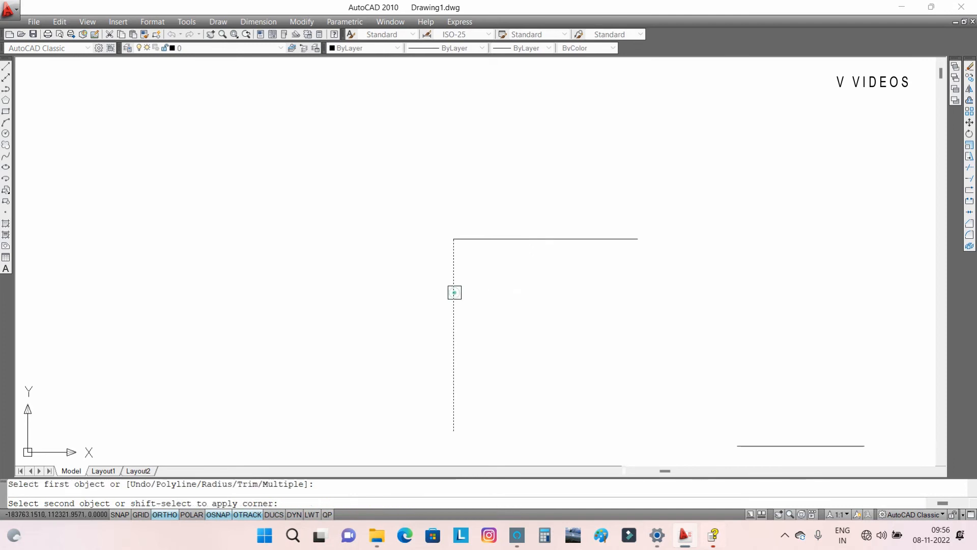
pyautogui.click(510, 233)
# Delete the leftover arc of the 500 radius fillet and inspect the rounded corner up close.
pyautogui.scroll(4, 450, 246)
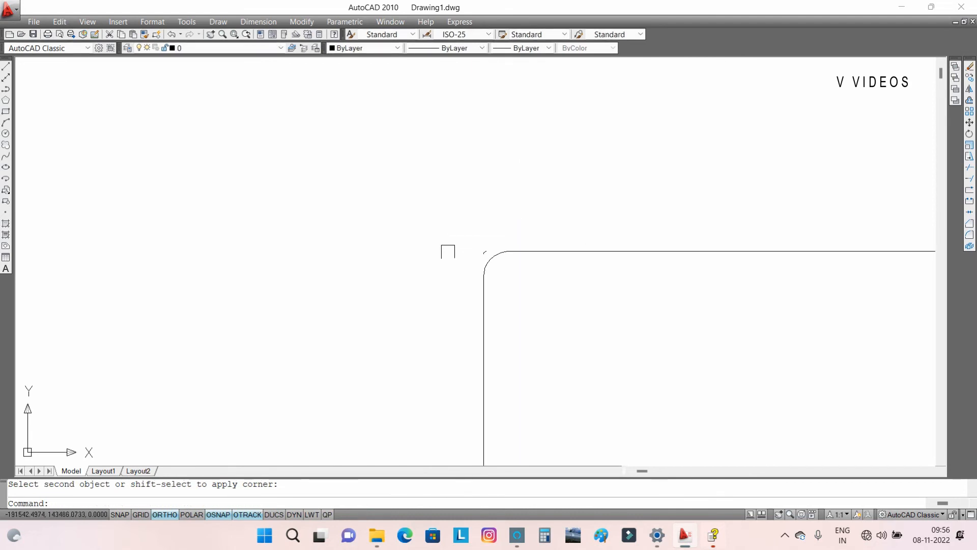
pyautogui.press('Delete')
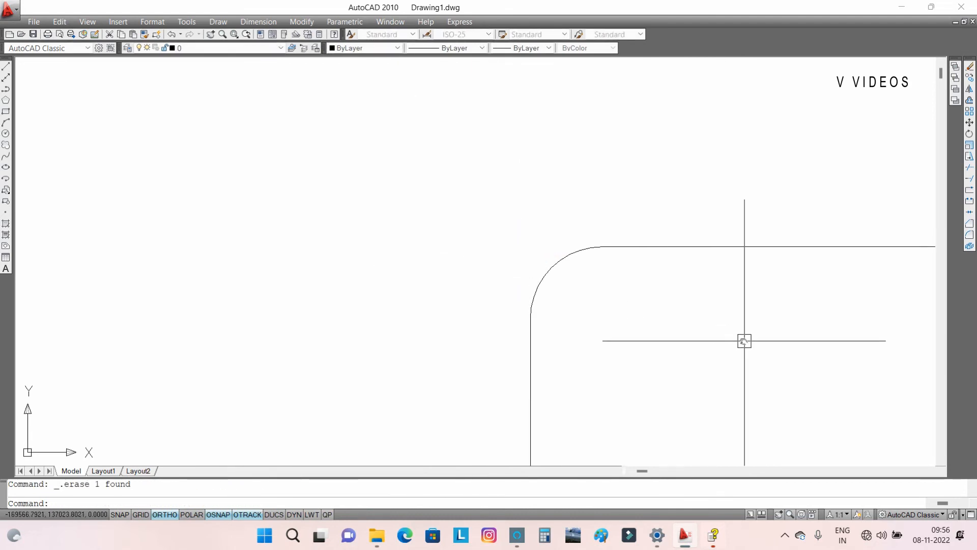
pyautogui.scroll(3, 425, 240)
pyautogui.click(310, 209)
pyautogui.press('Escape')
pyautogui.scroll(-3, 471, 283)
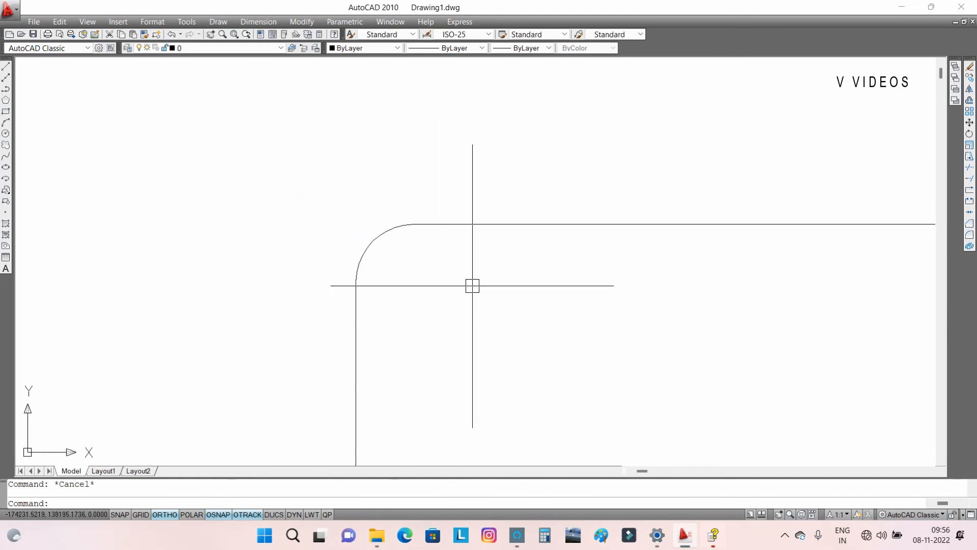
# Delete the vertical line, the horizontal line and the fillet arc joining them.
pyautogui.scroll(-3, 493, 290)
pyautogui.click(522, 214)
pyautogui.click(362, 369)
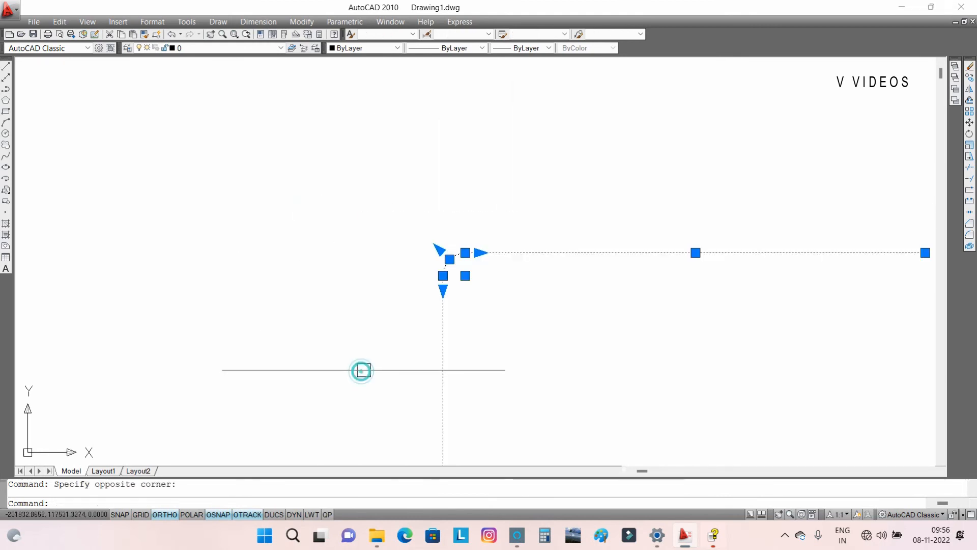
pyautogui.press('Delete')
pyautogui.press('Escape')
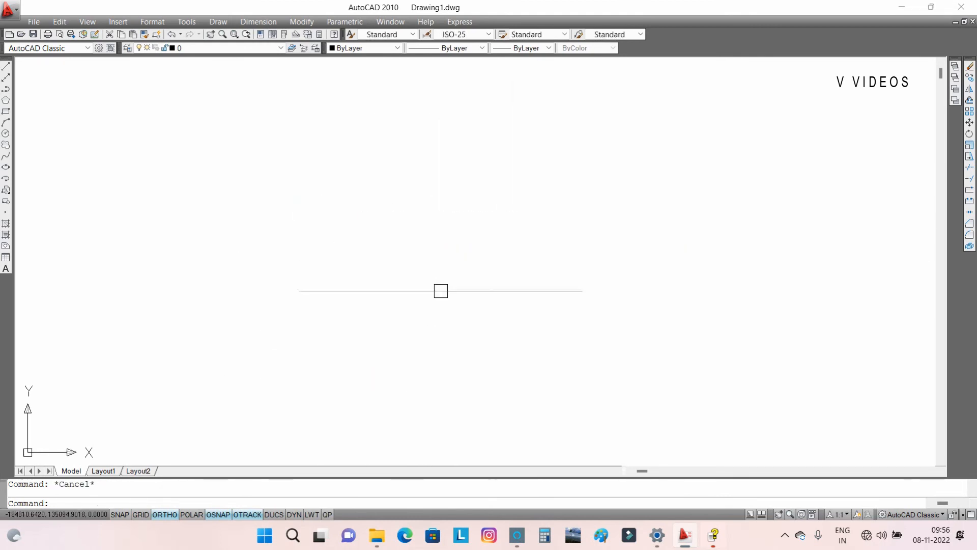
# Draw a rectangle in the emptied area and centre it in view.
pyautogui.write('rec')
pyautogui.press('Return')
pyautogui.click(310, 126)
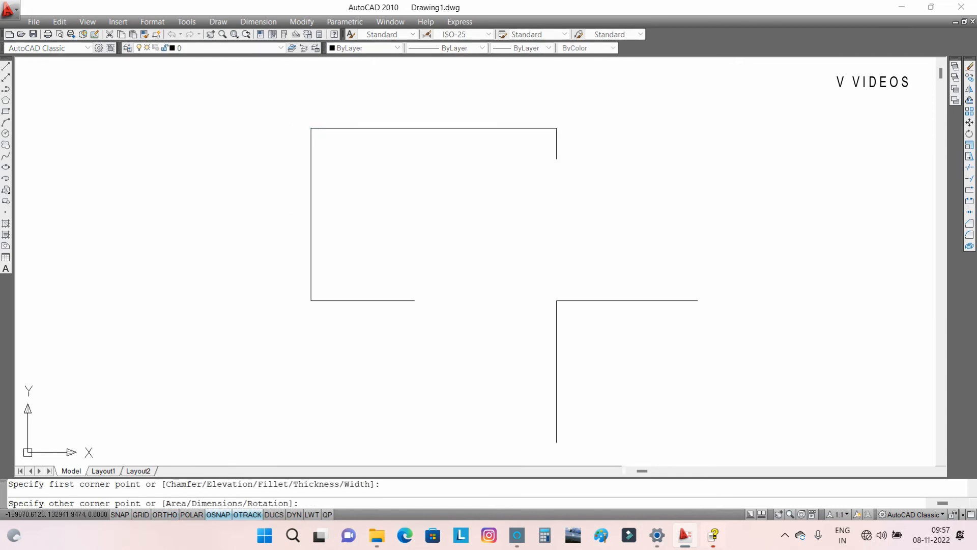
pyautogui.click(574, 329)
pyautogui.moveTo(444, 264); pyautogui.dragTo(479, 342, button='middle')
# Try to fillet the rectangle starting from its left side.
pyautogui.write('f')
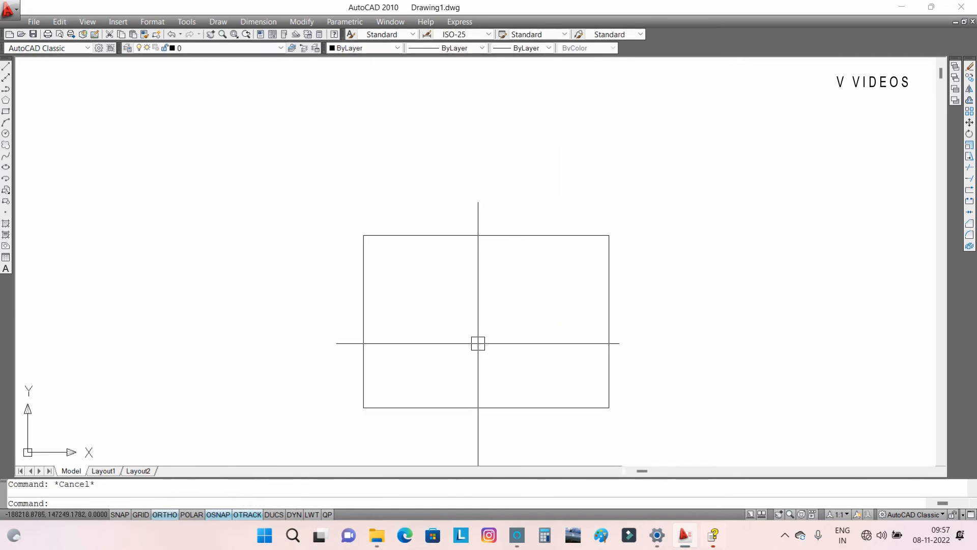
pyautogui.press('Return')
pyautogui.click(358, 286)
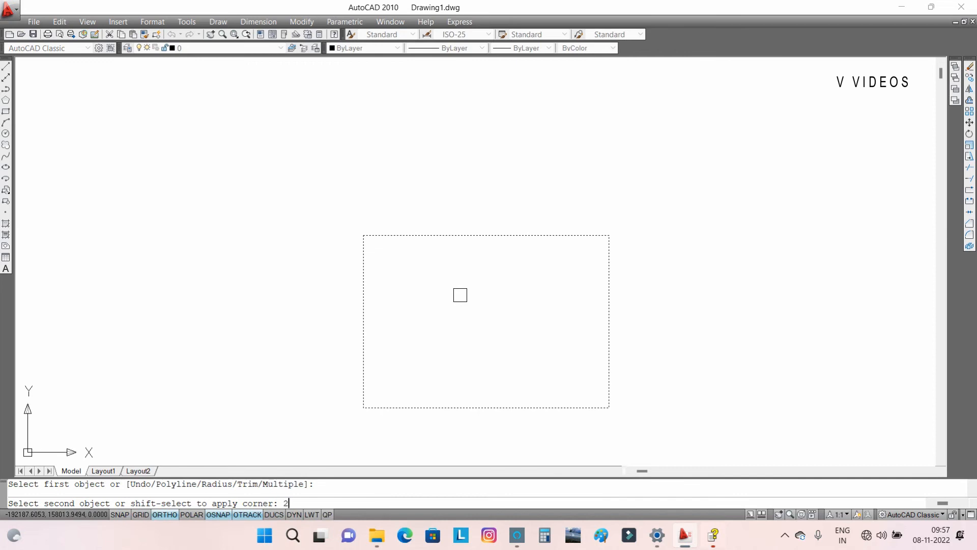
pyautogui.press('Return')
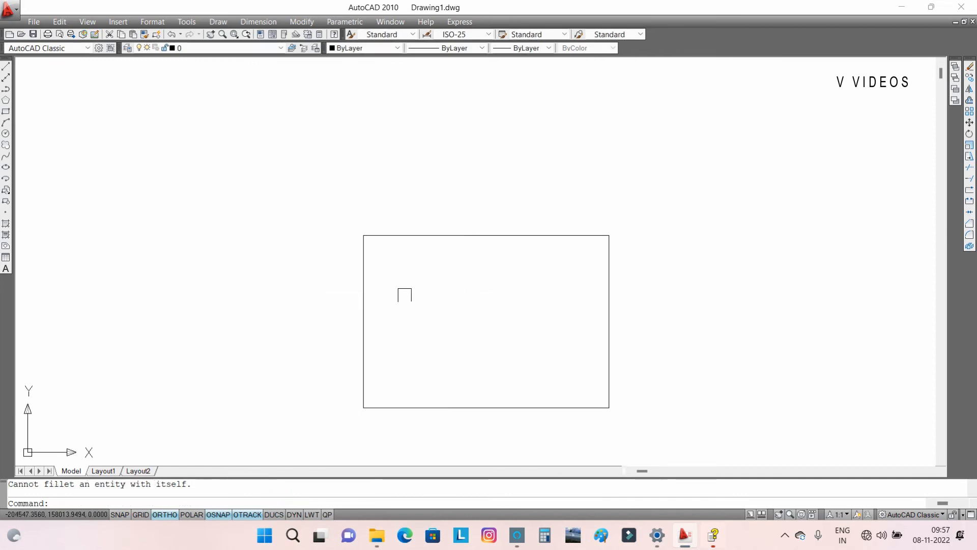
# Fillet the rectangle's upper-left corner between its left and top sides using the current 5000 radius.
pyautogui.press('Return')
pyautogui.click(363, 288)
pyautogui.click(392, 236)
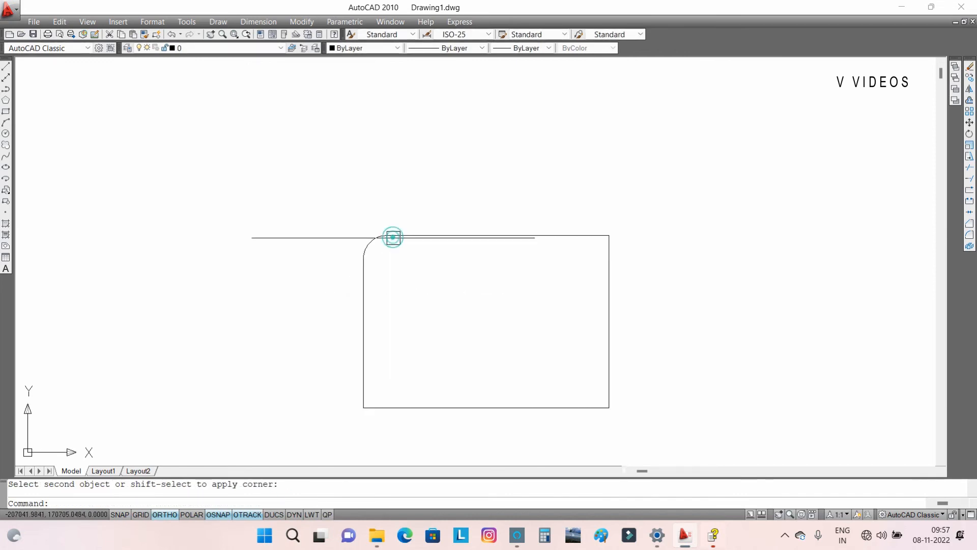
pyautogui.moveTo(480, 318); pyautogui.dragTo(498, 367, button='middle')
pyautogui.scroll(2, 354, 278)
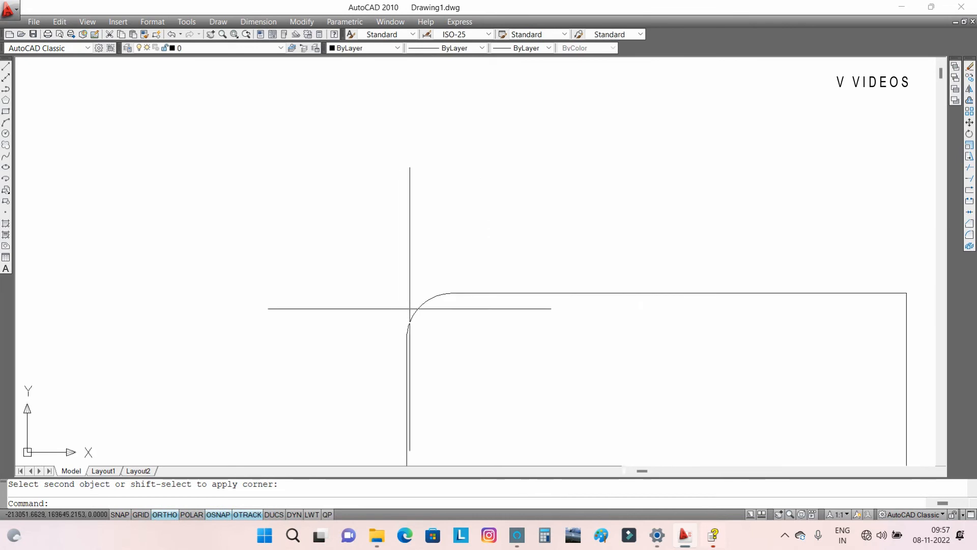
# Fillet the rectangle's upper-right corner between its top and right sides with a radius of 2000.
pyautogui.press('Escape')
pyautogui.press('Return')
pyautogui.write('r')
pyautogui.press('Return')
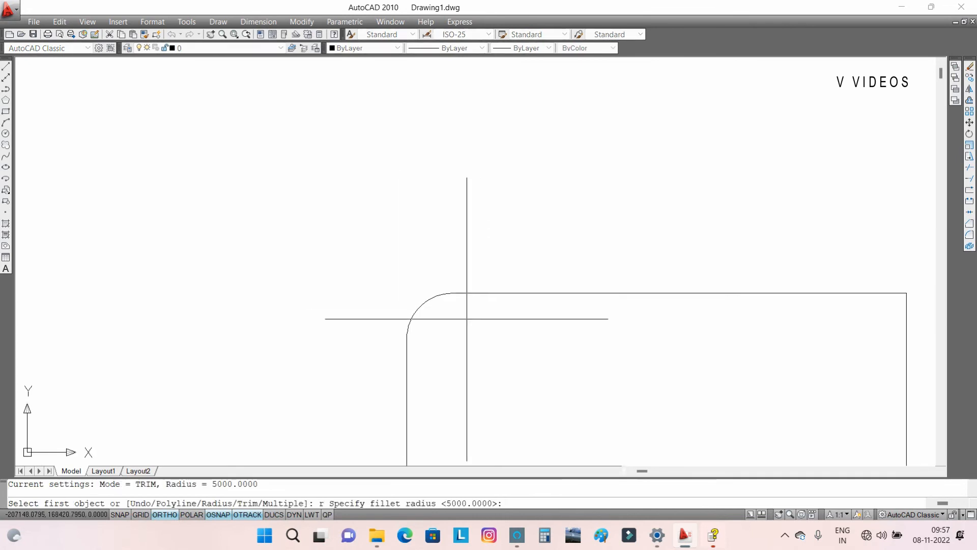
pyautogui.write('2000')
pyautogui.press('Return')
pyautogui.moveTo(725, 321); pyautogui.dragTo(383, 263, button='middle')
pyautogui.click(443, 232)
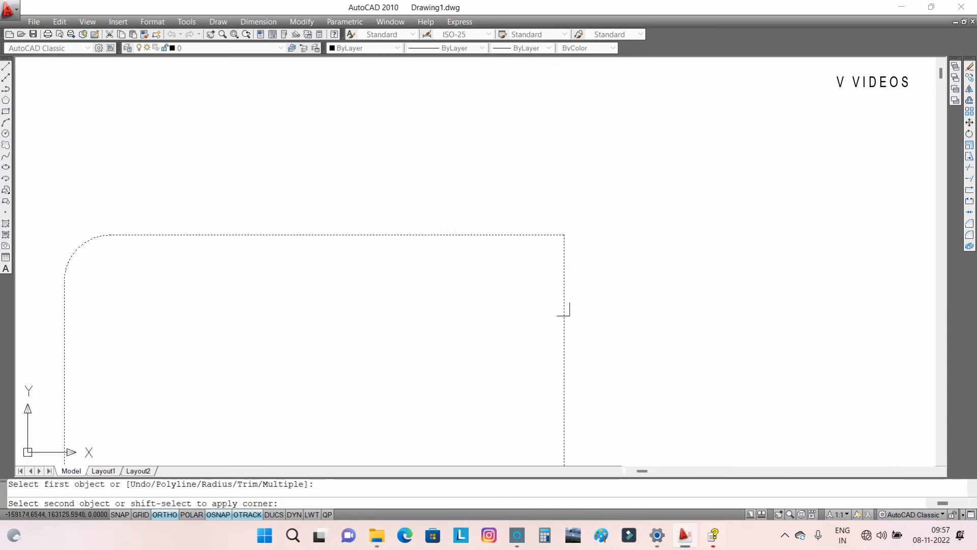
pyautogui.click(564, 307)
pyautogui.scroll(-4, 527, 253)
pyautogui.moveTo(602, 322); pyautogui.dragTo(583, 256, button='middle')
pyautogui.scroll(2, 496, 255)
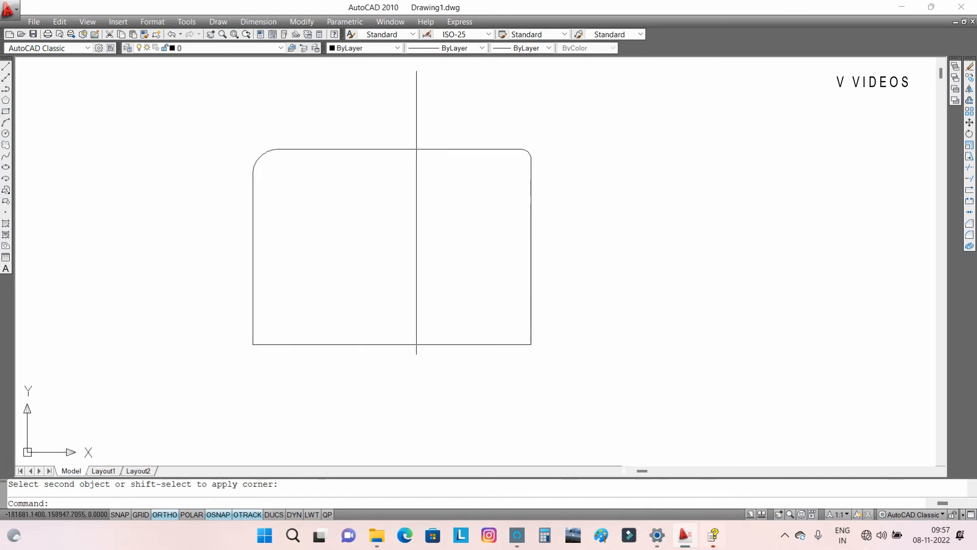
# Delete the rectangle with the two rounded corners.
pyautogui.moveTo(432, 200); pyautogui.dragTo(451, 279, button='middle')
pyautogui.scroll(2, 352, 230)
pyautogui.click(636, 161)
pyautogui.click(524, 260)
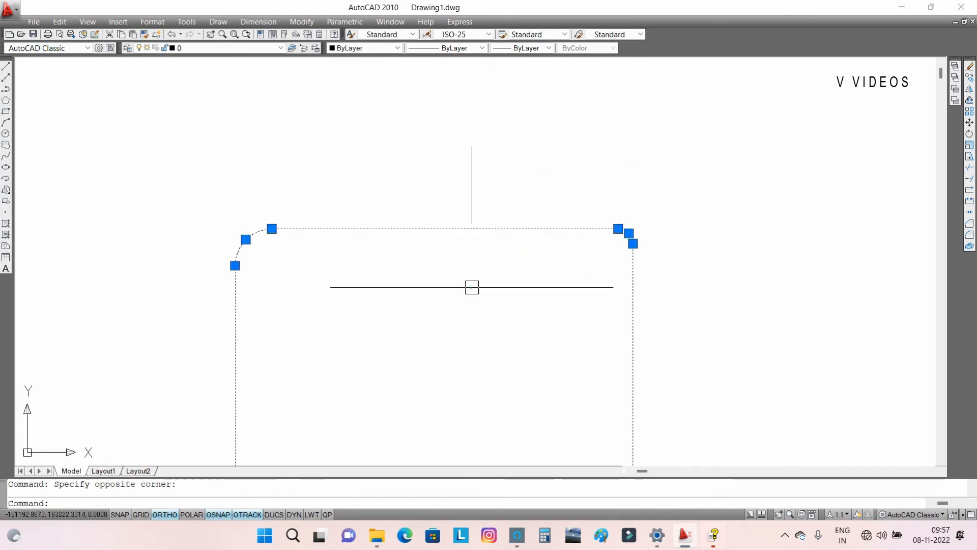
pyautogui.press('Delete')
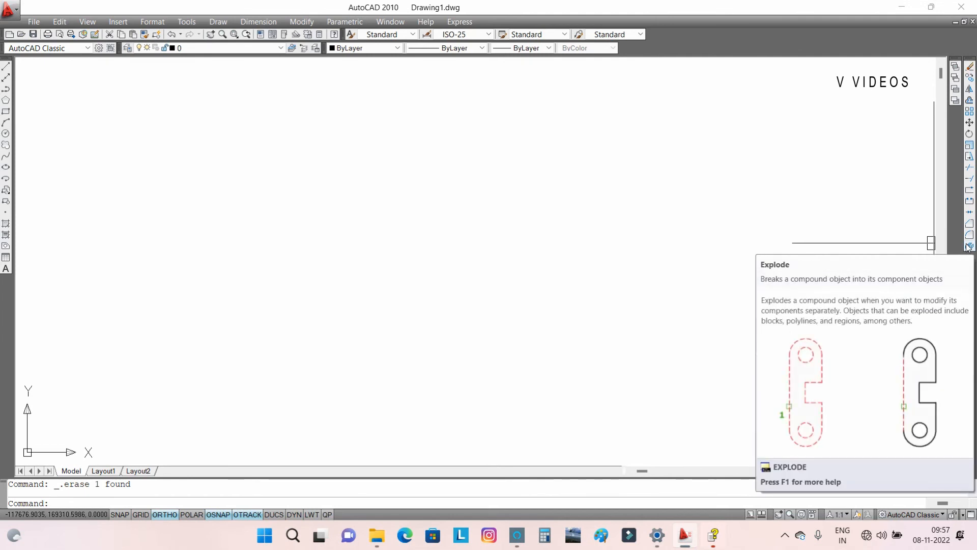
pyautogui.press('Escape')
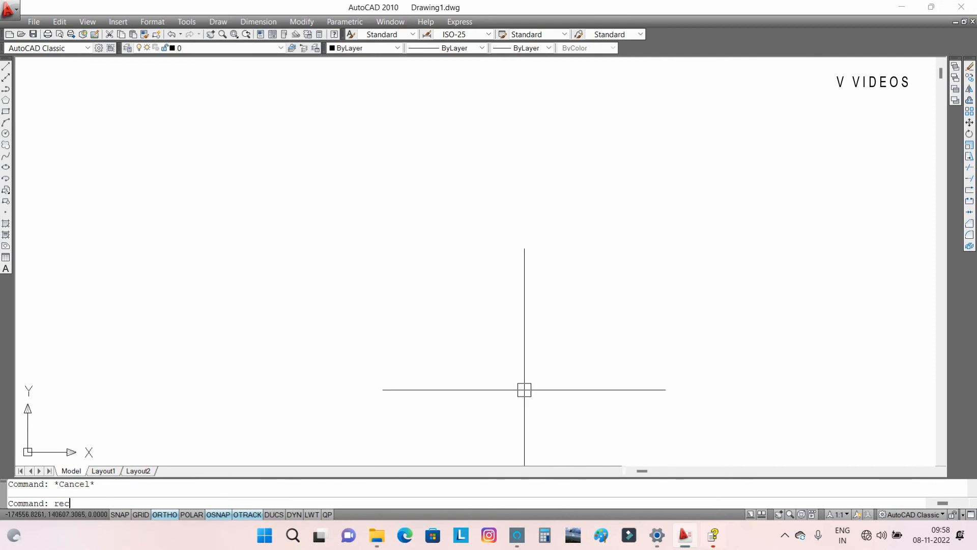
# Draw a new sharp-cornered rectangle in the empty drawing area.
pyautogui.press('Return')
pyautogui.click(402, 229)
pyautogui.click(630, 404)
pyautogui.moveTo(758, 377); pyautogui.dragTo(716, 342, button='middle')
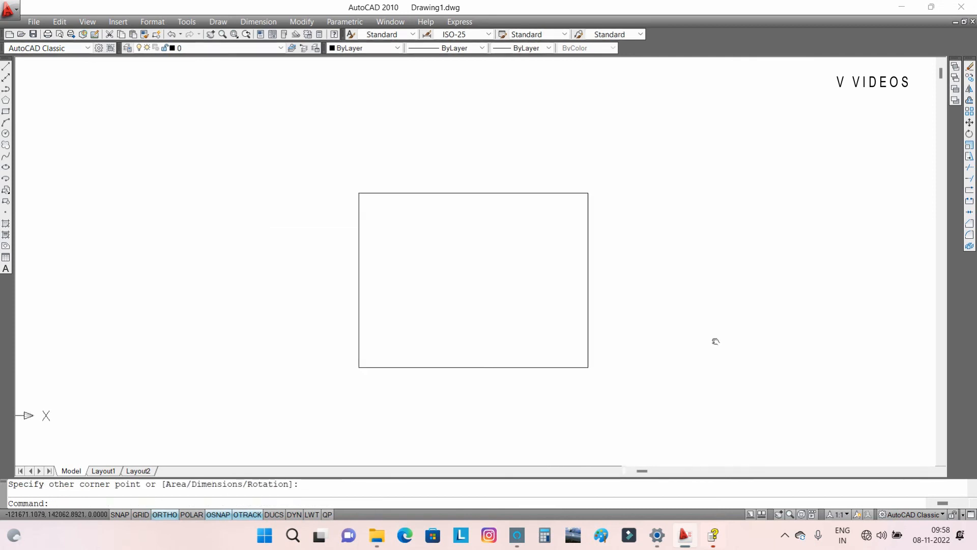
# Select the rectangle to examine whether its four sides belong to one object, and clear the selection.
pyautogui.click(970, 247)
pyautogui.press('Return')
pyautogui.click(582, 296)
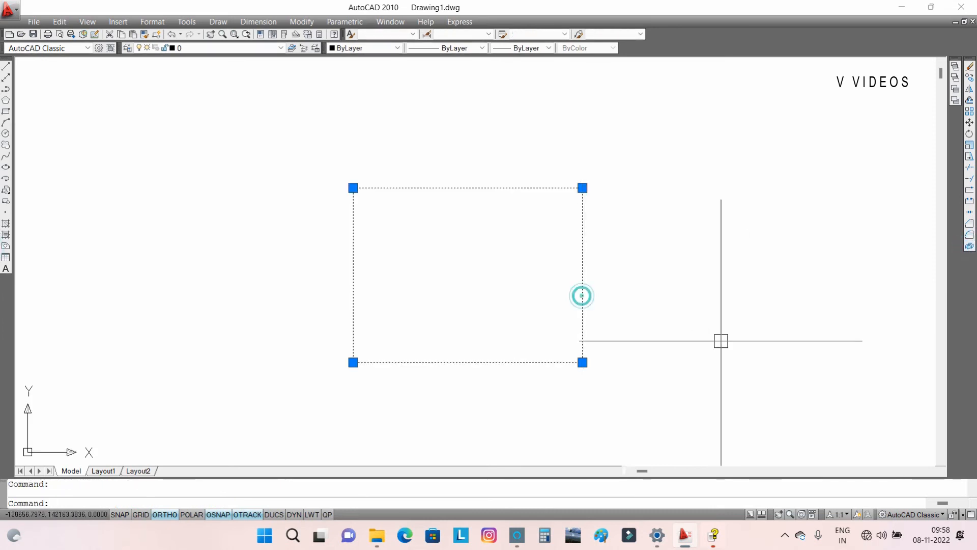
pyautogui.press('Escape')
pyautogui.click(581, 295)
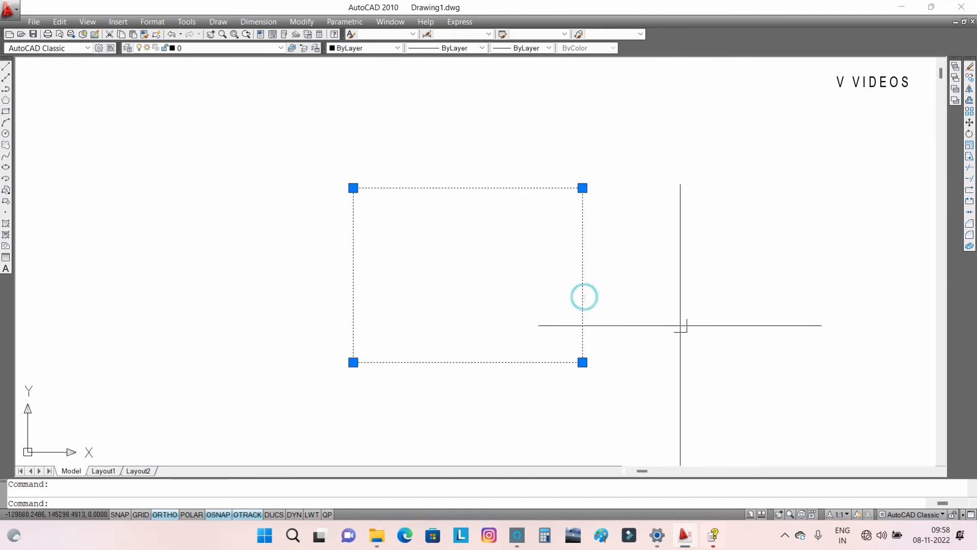
pyautogui.moveTo(626, 289); pyautogui.dragTo(637, 314, button='middle')
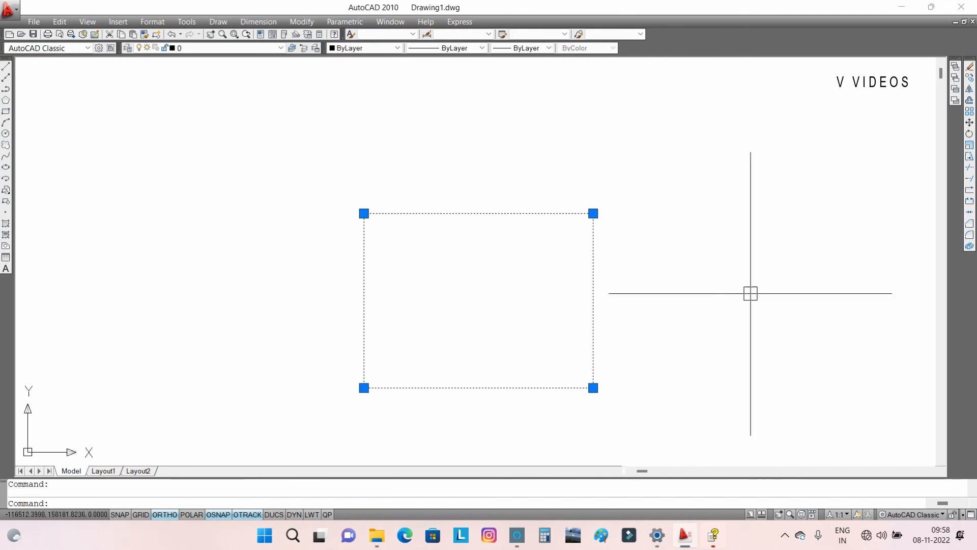
pyautogui.press('Escape')
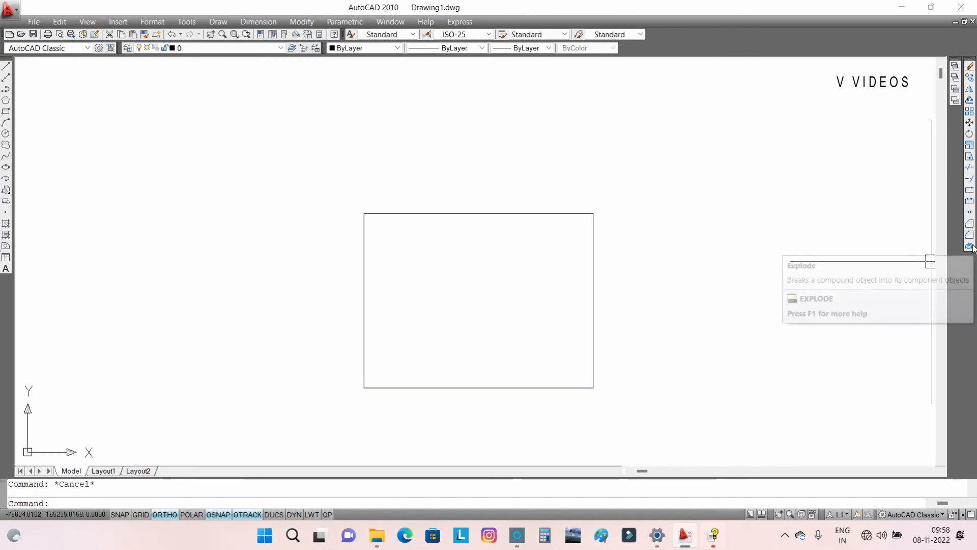
# Explode the rectangle into its separate sides.
pyautogui.click(970, 247)
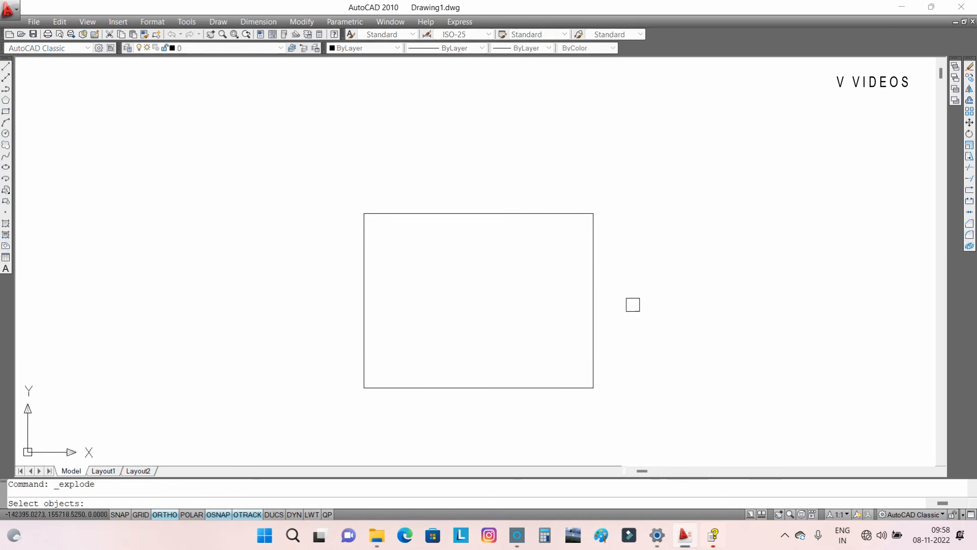
pyautogui.click(594, 303)
pyautogui.press('Return')
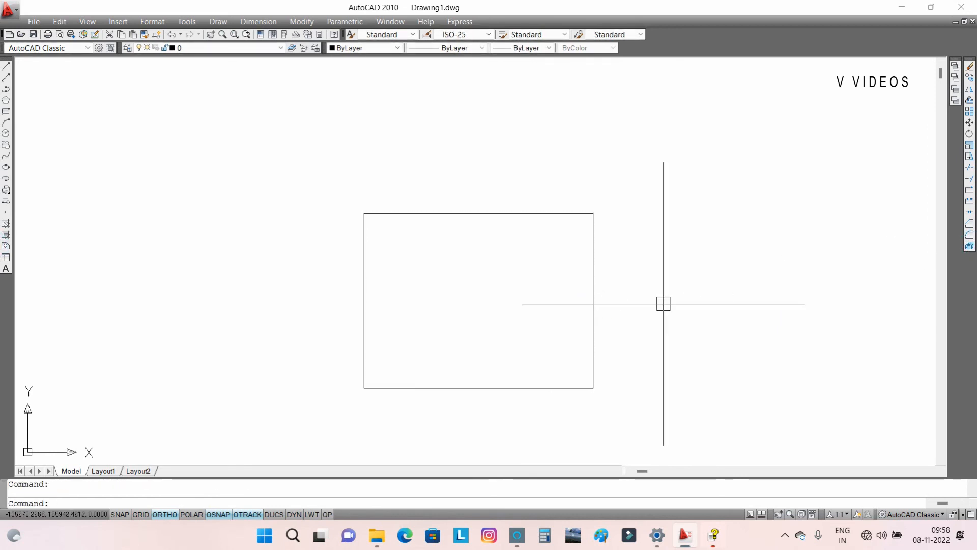
# Stretch the upper end of the exploded rectangle's right side horizontally outward so that the line slants.
pyautogui.click(593, 271)
pyautogui.scroll(3, 564, 197)
pyautogui.click(624, 225)
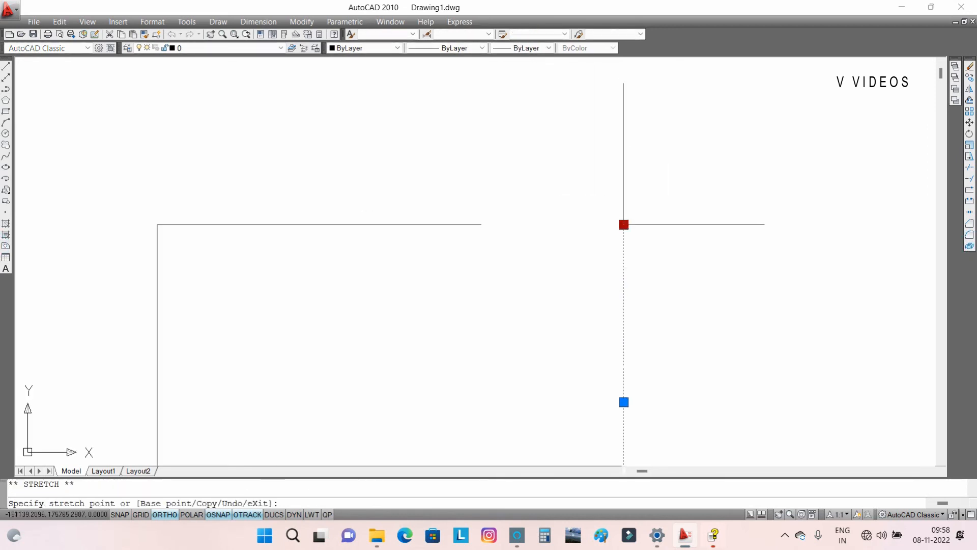
pyautogui.click(808, 301)
pyautogui.scroll(-4, 710, 401)
pyautogui.moveTo(765, 417); pyautogui.dragTo(726, 296, button='middle')
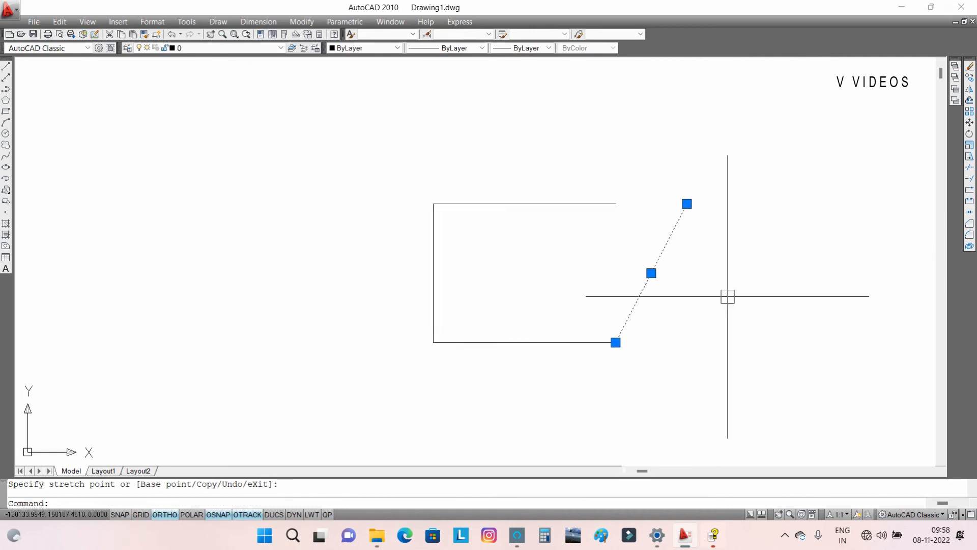
# Move the slanted right line farther right, away from the other sides.
pyautogui.write('m')
pyautogui.press('Return')
pyautogui.click(664, 293)
pyautogui.click(901, 344)
pyautogui.press('Escape')
# Move the exploded rectangle's bottom side straight down, away from the other lines.
pyautogui.press('Return')
pyautogui.click(557, 340)
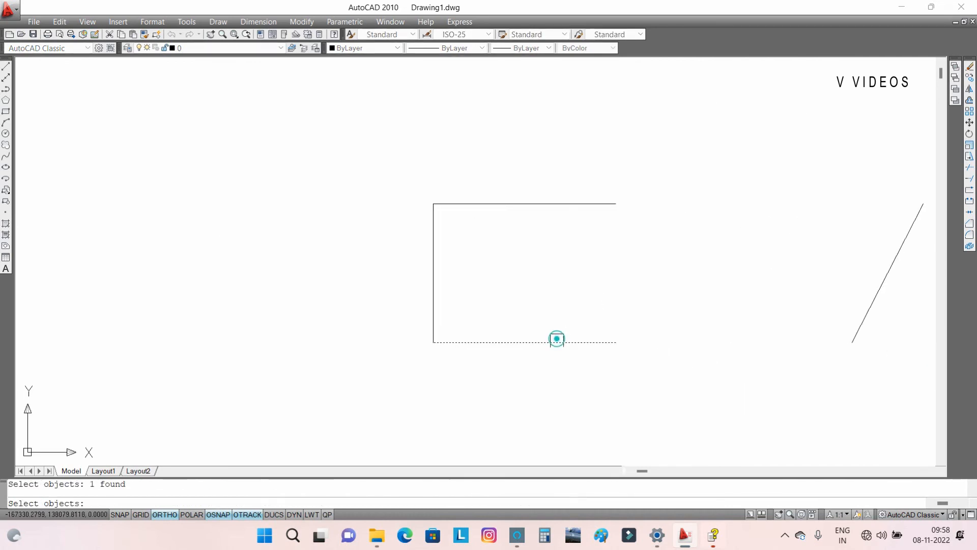
pyautogui.press('Return')
pyautogui.click(564, 365)
pyautogui.click(574, 426)
# Move the exploded rectangle's left side horizontally outward, away from the top side.
pyautogui.press('Return')
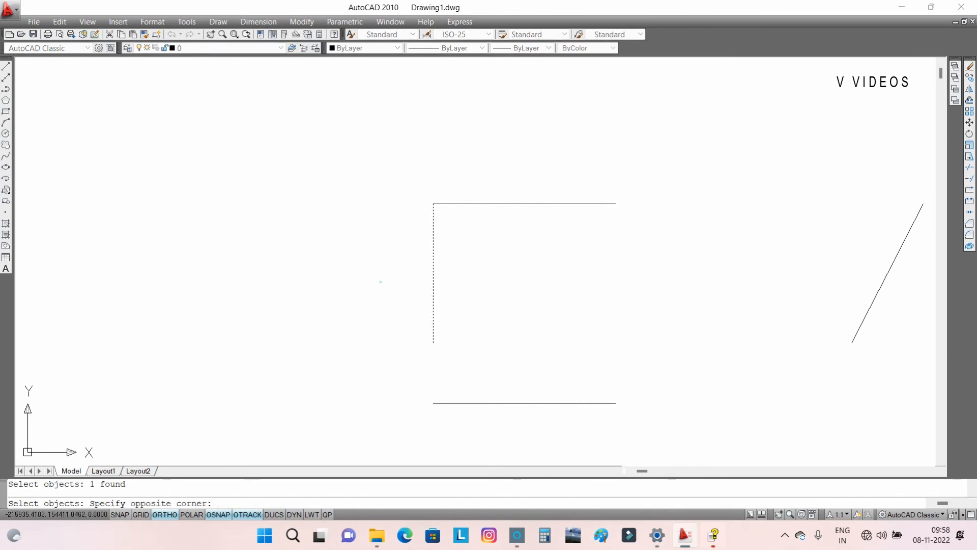
pyautogui.click(417, 270)
pyautogui.press('Return')
pyautogui.click(401, 251)
pyautogui.click(278, 258)
# Move the exploded rectangle's top side straight up.
pyautogui.press('Return')
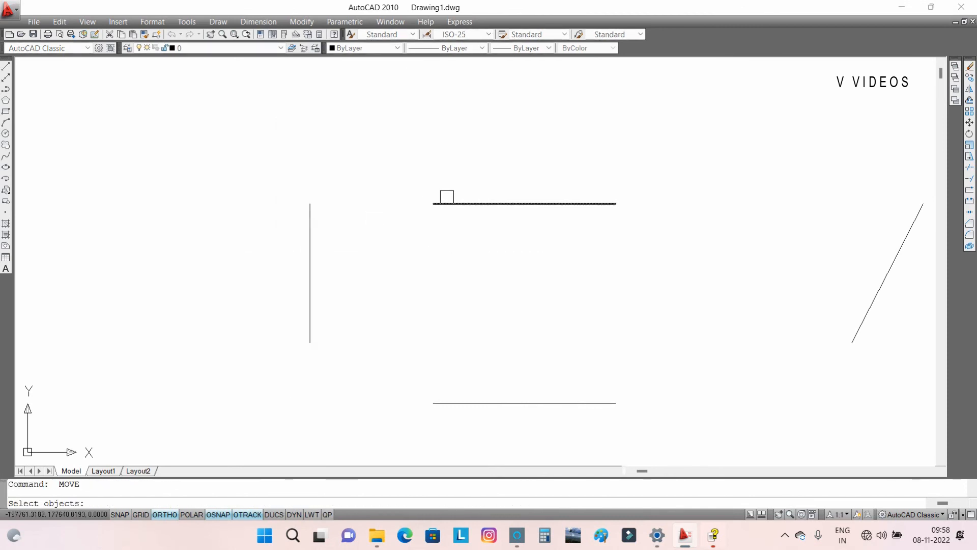
pyautogui.press('Return')
pyautogui.click(505, 313)
pyautogui.click(504, 260)
# Delete all four separated lines with one window selection.
pyautogui.scroll(-4, 532, 285)
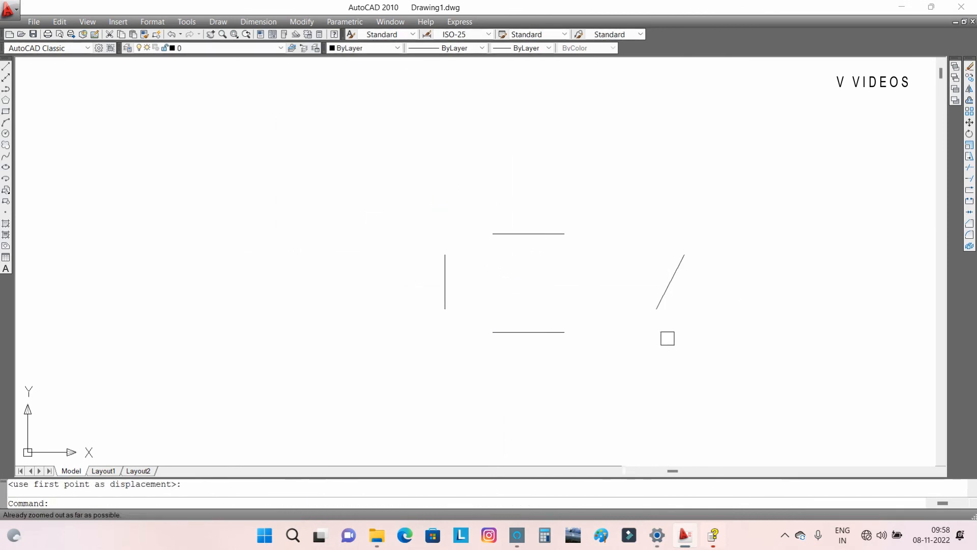
pyautogui.click(696, 357)
pyautogui.click(329, 210)
pyautogui.press('Delete')
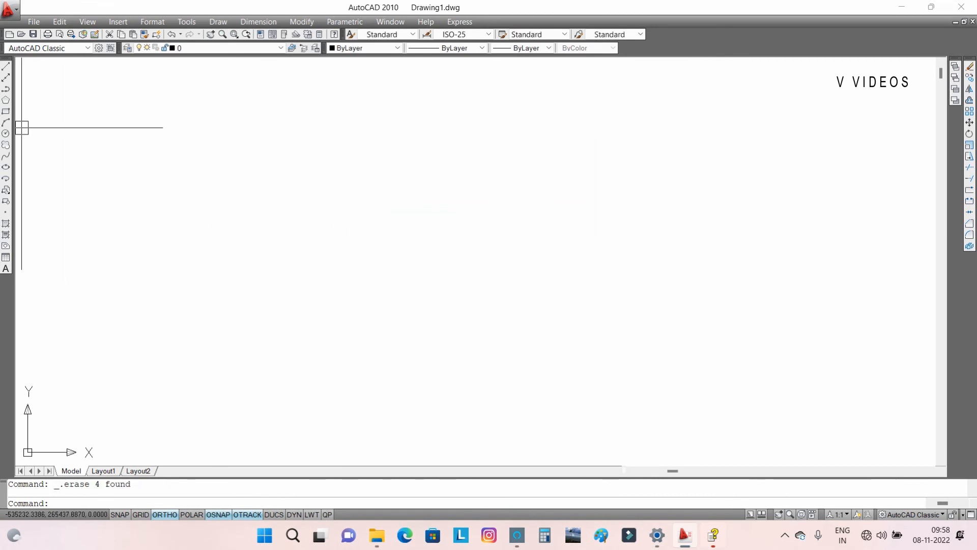
# Draw an 8-sided polygon with the Edge option, picking both edge endpoints in the empty drawing area.
pyautogui.click(5, 101)
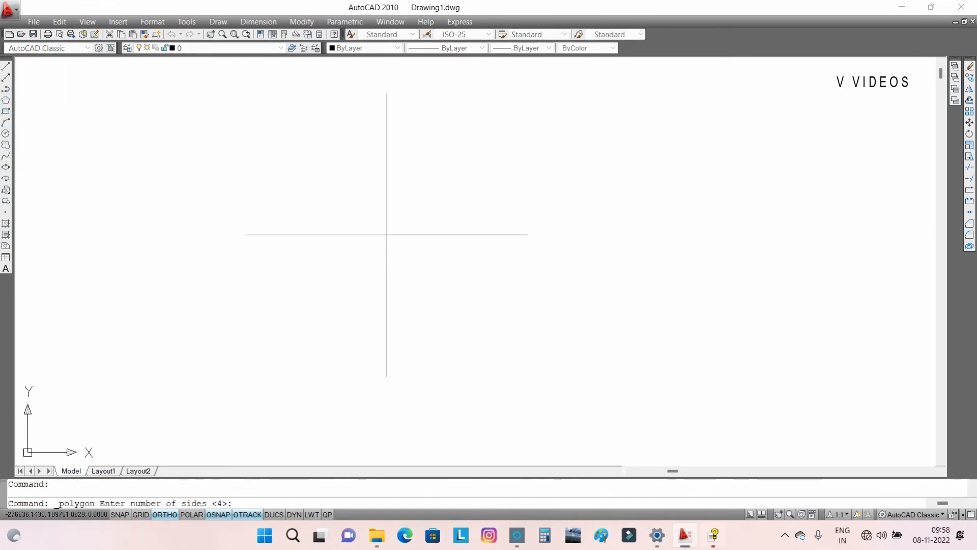
pyautogui.write('8')
pyautogui.press('Return')
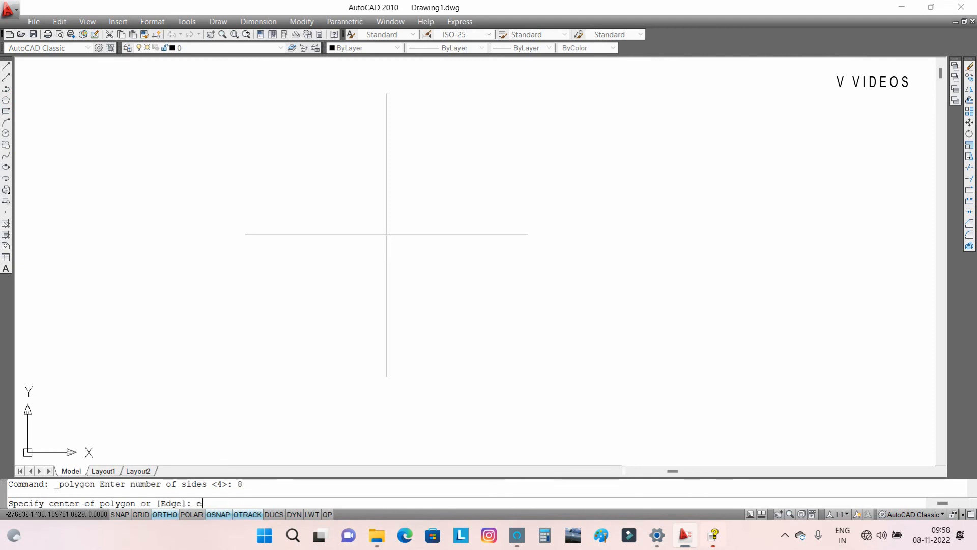
pyautogui.write('e')
pyautogui.press('Return')
pyautogui.click(360, 205)
pyautogui.click(474, 273)
# Regenerate the drawing and delete the stray short horizontal line below the octagon.
pyautogui.moveTo(501, 322); pyautogui.dragTo(531, 417, button='middle')
pyautogui.write('re')
pyautogui.press('Return')
pyautogui.scroll(-5, 509, 268)
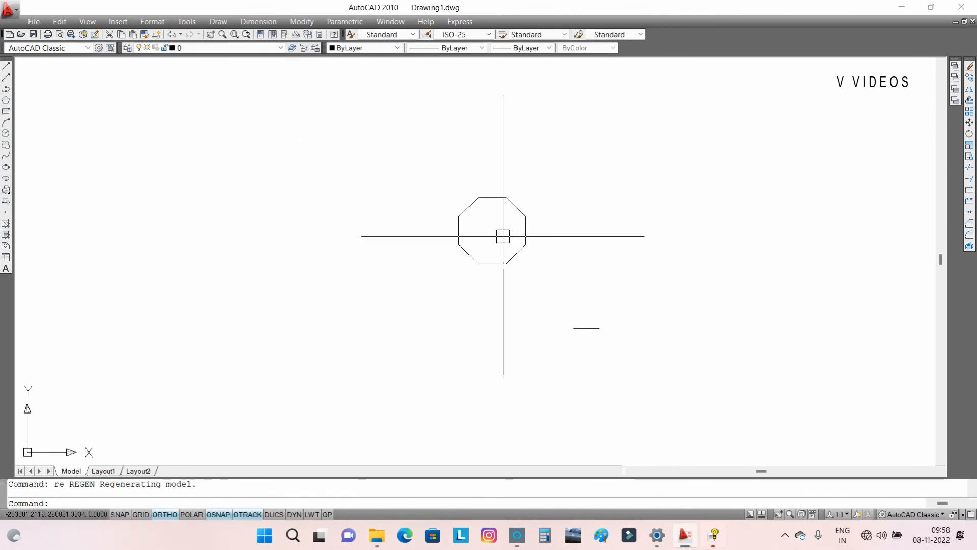
pyautogui.scroll(1, 556, 253)
pyautogui.click(596, 359)
pyautogui.click(672, 427)
pyautogui.press('Delete')
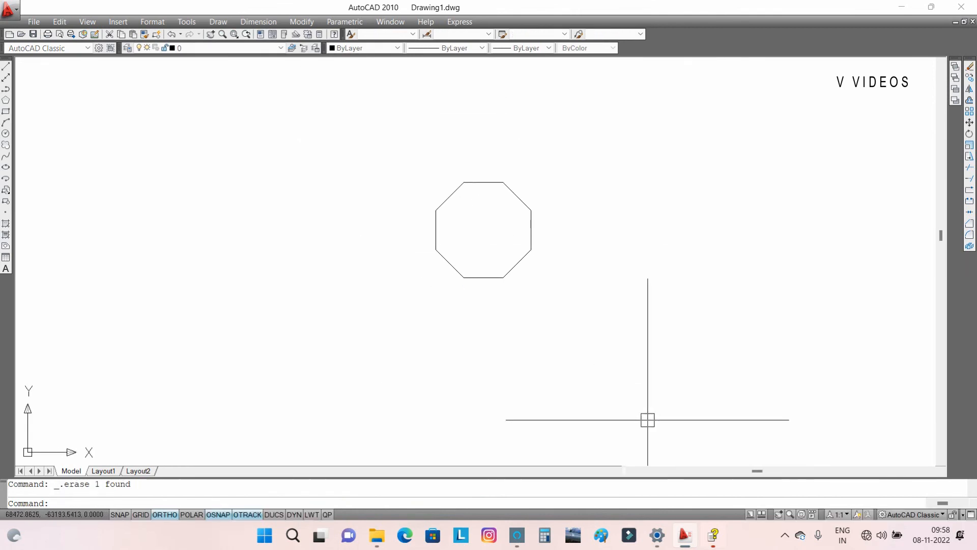
# Explode the octagon into separate lines.
pyautogui.click(386, 319)
pyautogui.moveTo(490, 239); pyautogui.dragTo(499, 272, button='middle')
pyautogui.scroll(2, 500, 273)
pyautogui.press('Escape')
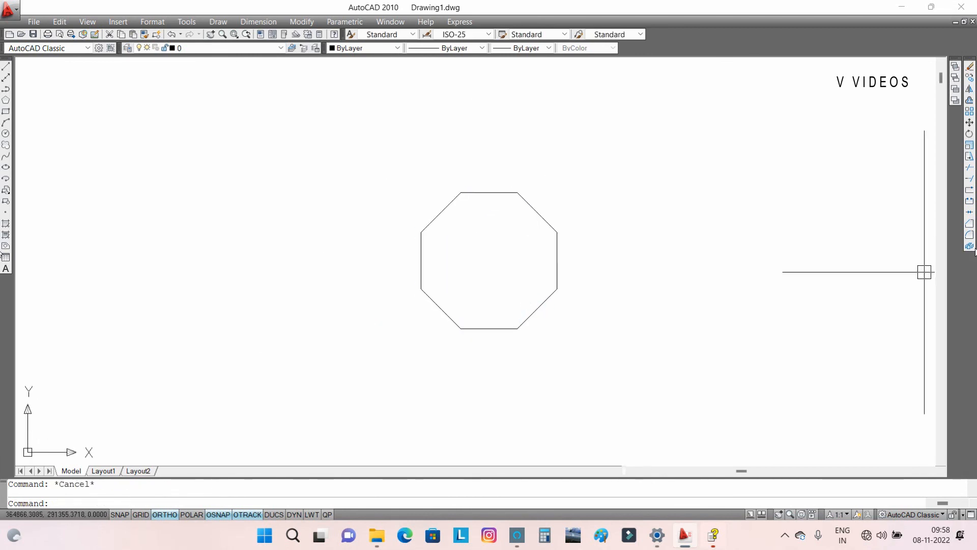
pyautogui.click(970, 247)
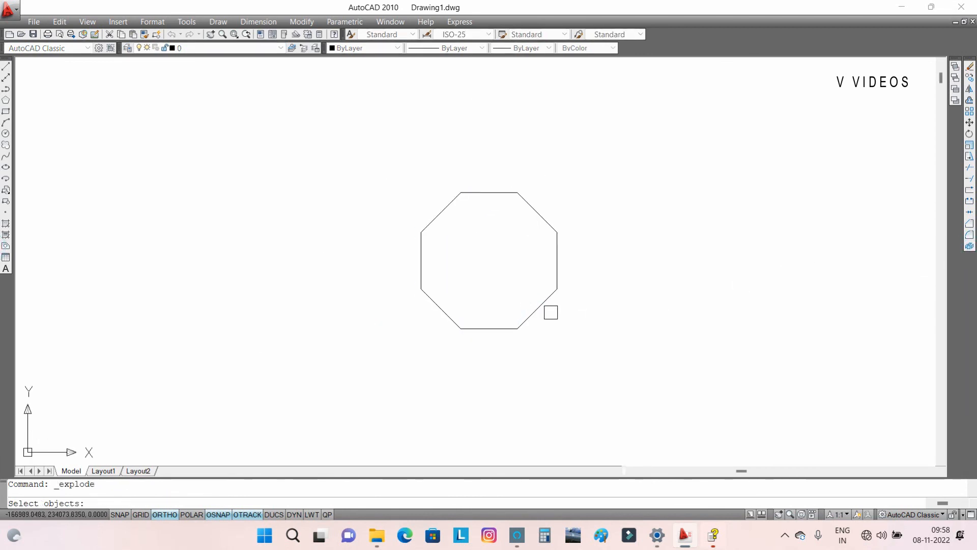
pyautogui.click(540, 307)
pyautogui.press('Return')
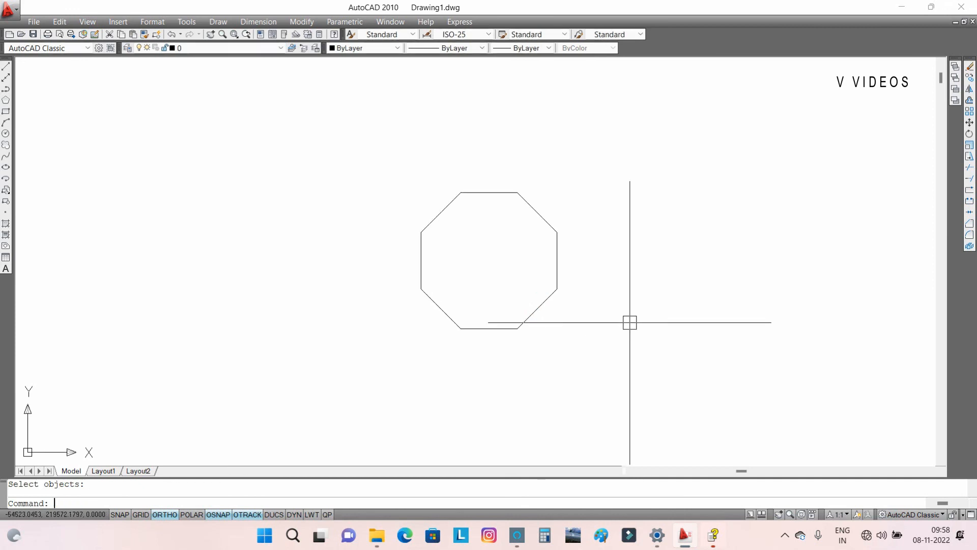
# Move the octagon's lower-right slanted side horizontally to the right, away from the shape.
pyautogui.click(543, 303)
pyautogui.press('Return')
pyautogui.click(517, 328)
pyautogui.click(683, 374)
# Move the octagon's vertical right side horizontally outward from its midpoint area.
pyautogui.press('Return')
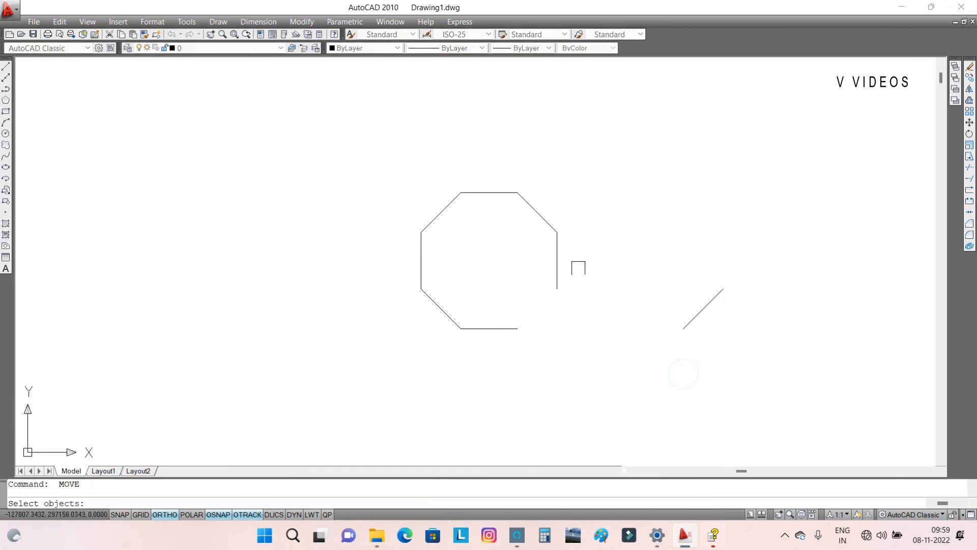
pyautogui.click(554, 268)
pyautogui.press('Return')
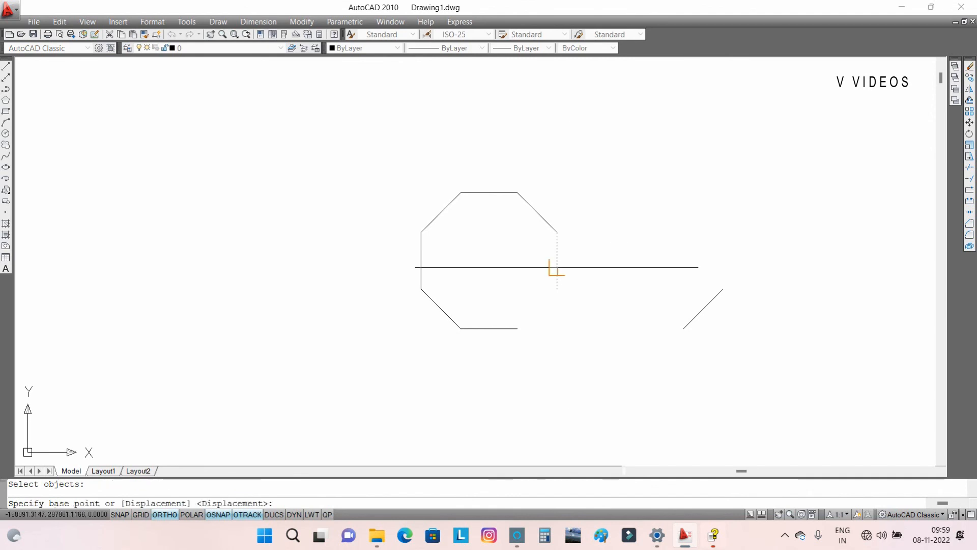
pyautogui.click(557, 268)
pyautogui.click(711, 268)
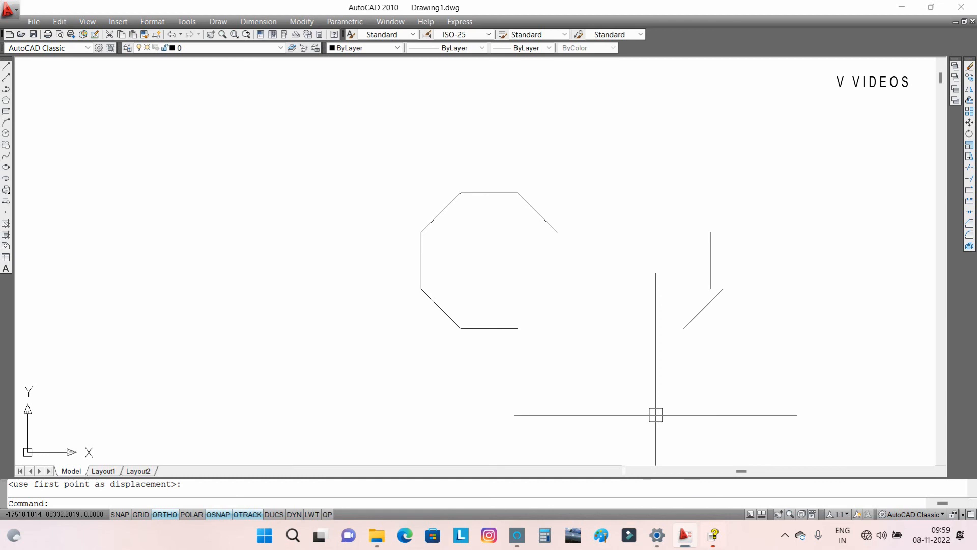
# Undo the two side moves and the Explode of the octagon, and clear any selection.
pyautogui.press('Return')
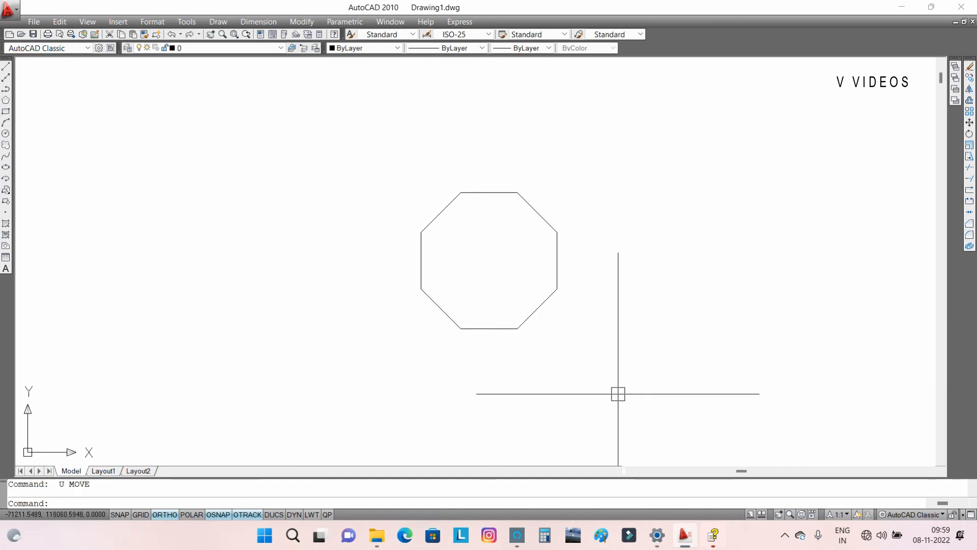
pyautogui.press('Return')
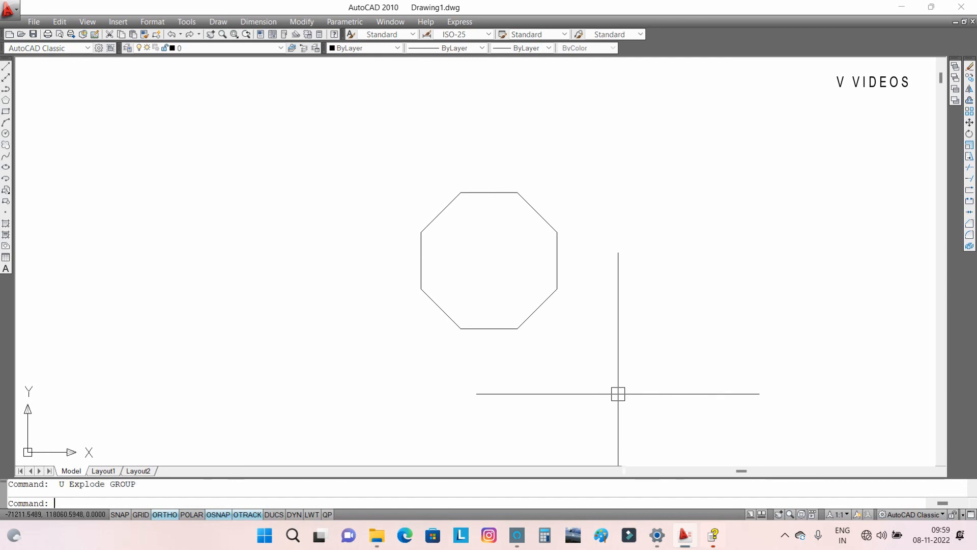
pyautogui.press('Return')
pyautogui.click(503, 278)
pyautogui.moveTo(551, 314); pyautogui.dragTo(577, 384, button='middle')
pyautogui.press('Escape')
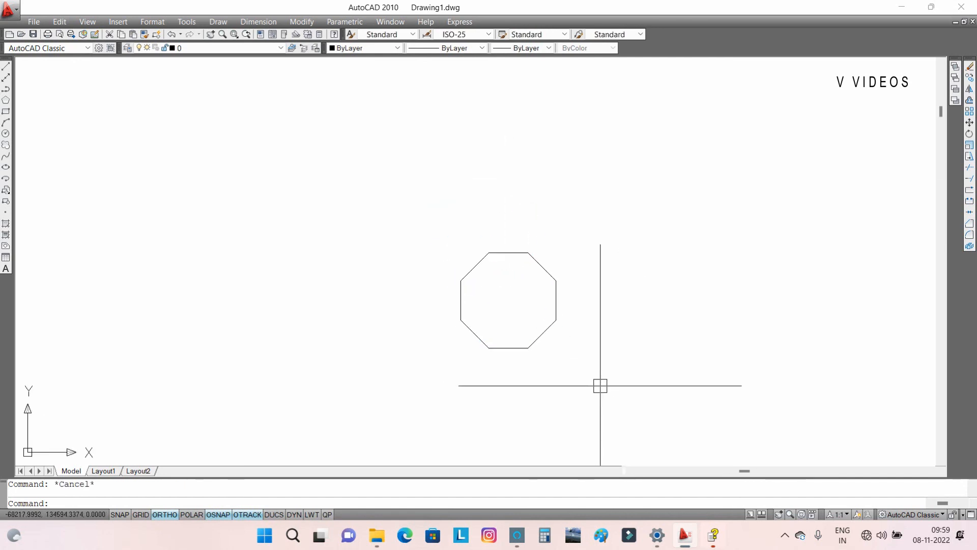
# Explode the octagon again using the EXPLODE command's x alias.
pyautogui.write('x')
pyautogui.press('Return')
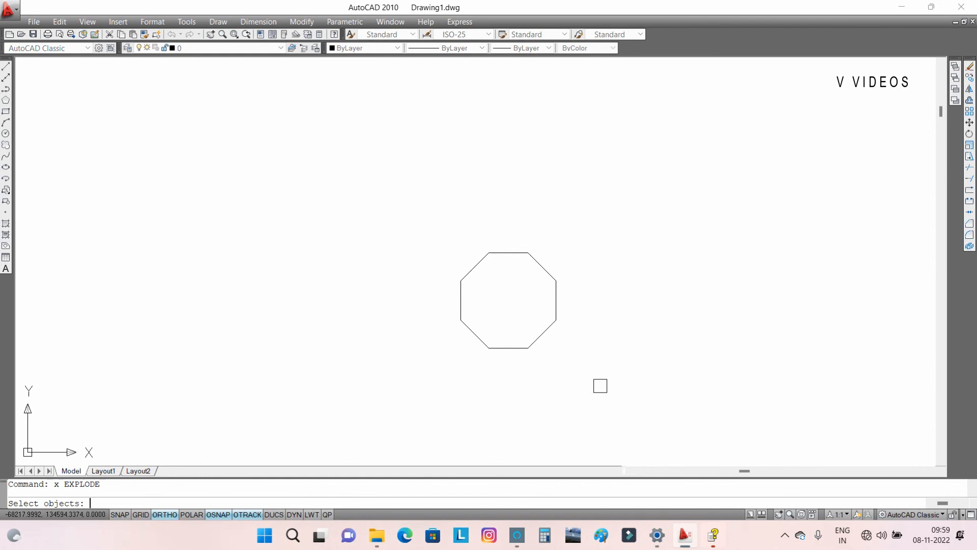
pyautogui.click(534, 340)
pyautogui.press('Return')
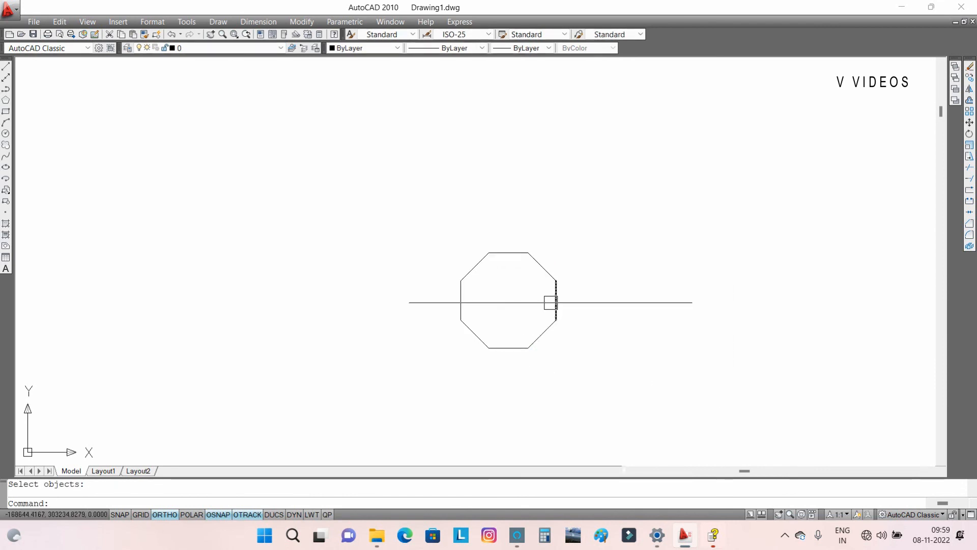
# Move the re-exploded octagon's vertical right side horizontally away from the shape.
pyautogui.click(550, 302)
pyautogui.write('m')
pyautogui.press('Return')
pyautogui.click(596, 379)
pyautogui.click(733, 373)
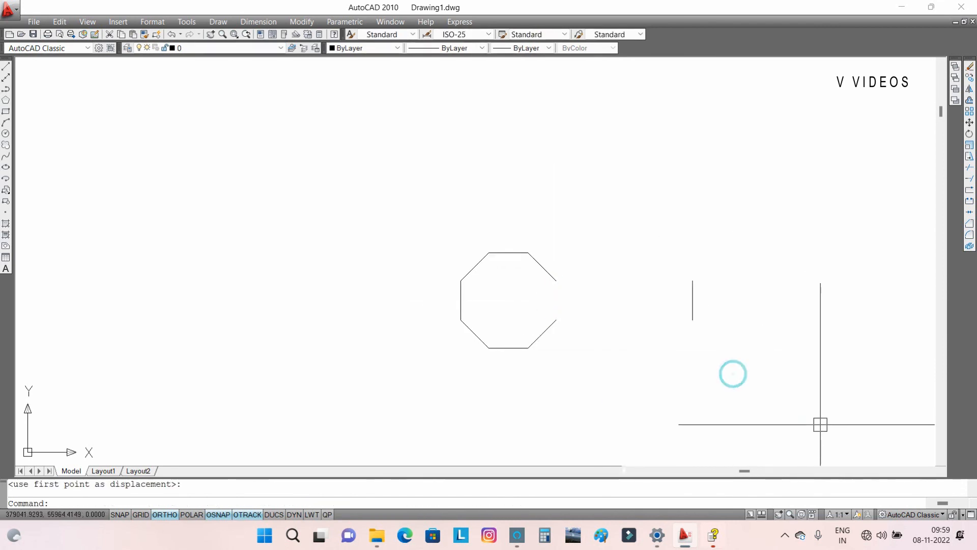
# Move the octagon's upper-right slanted side horizontally to the right, above the separated vertical line.
pyautogui.press('Return')
pyautogui.click(541, 270)
pyautogui.press('Return')
pyautogui.click(565, 291)
pyautogui.click(709, 253)
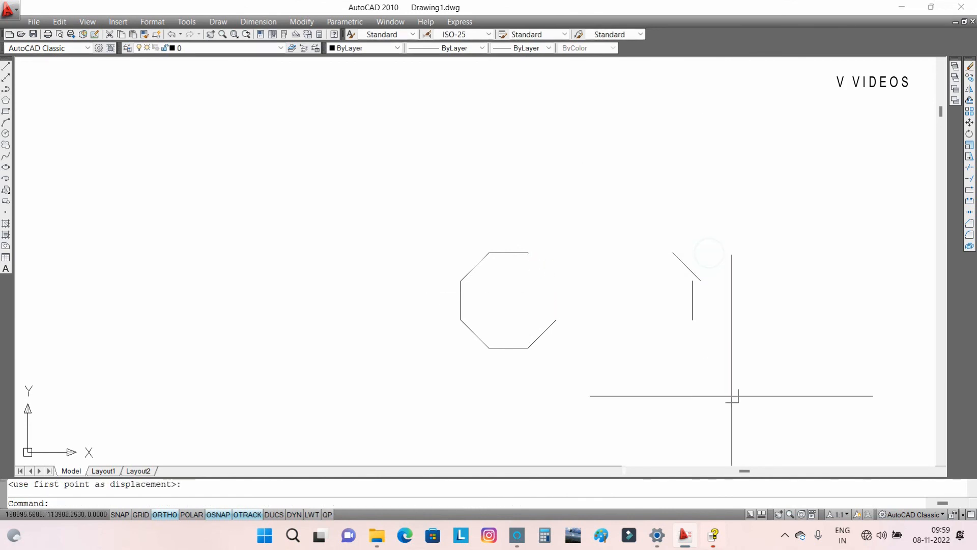
# Undo the octagon's side moves, its Explode, the stray line's deletion and the polygon itself.
pyautogui.write('u')
pyautogui.press('Return')
pyautogui.press('Return')
pyautogui.press('Return')
pyautogui.press('Return')
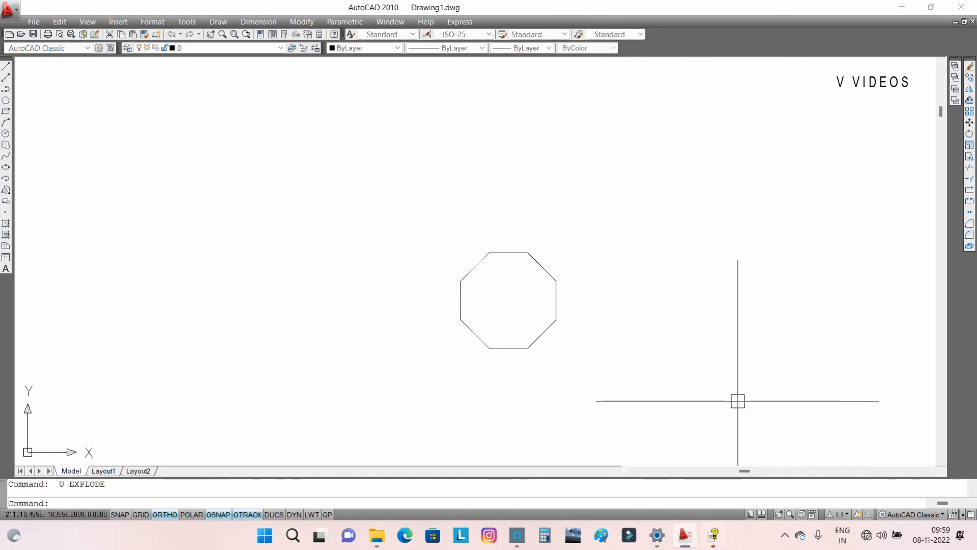
pyautogui.scroll(5, 504, 284)
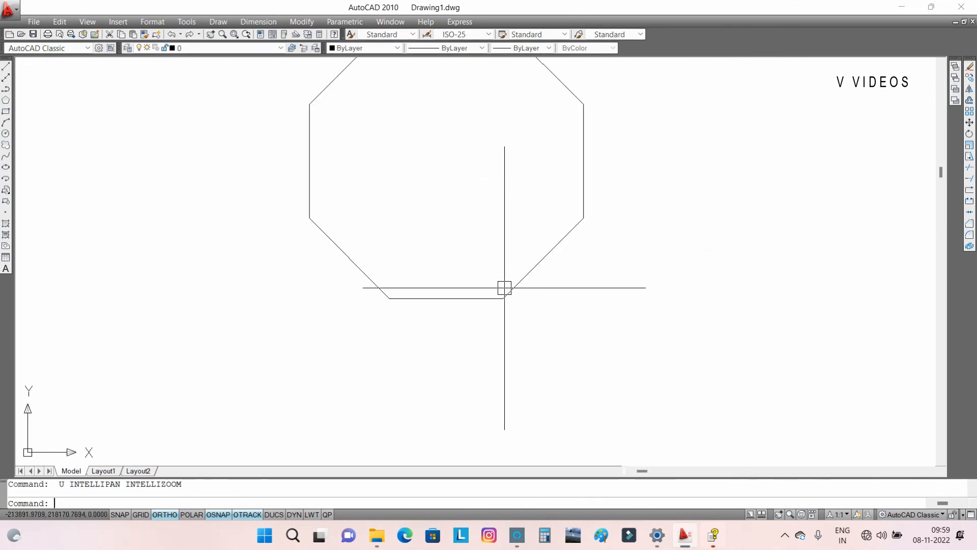
pyautogui.press('Return')
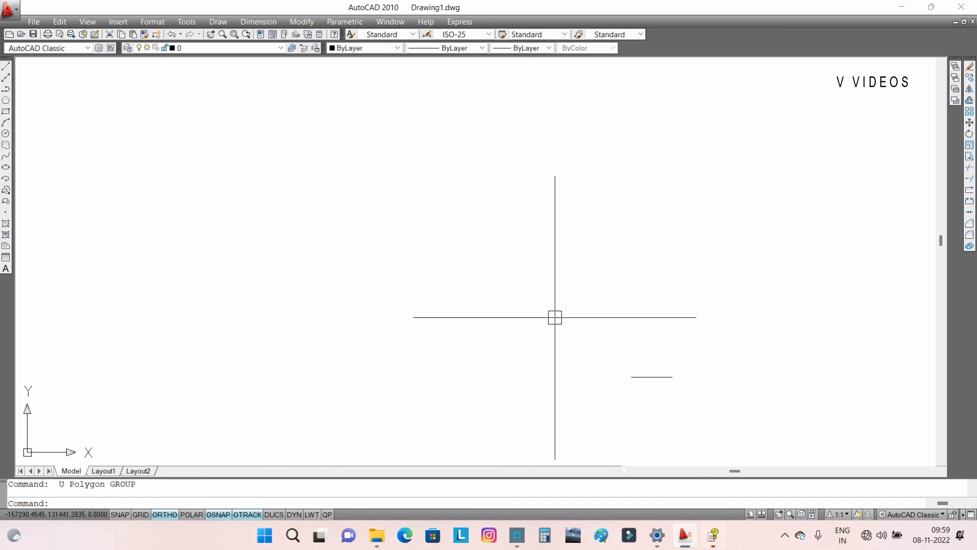
# Draw an open, box-shaped polyline from four orthogonal segments above the short horizontal line and check its selection as one object.
pyautogui.write('pl')
pyautogui.press('Return')
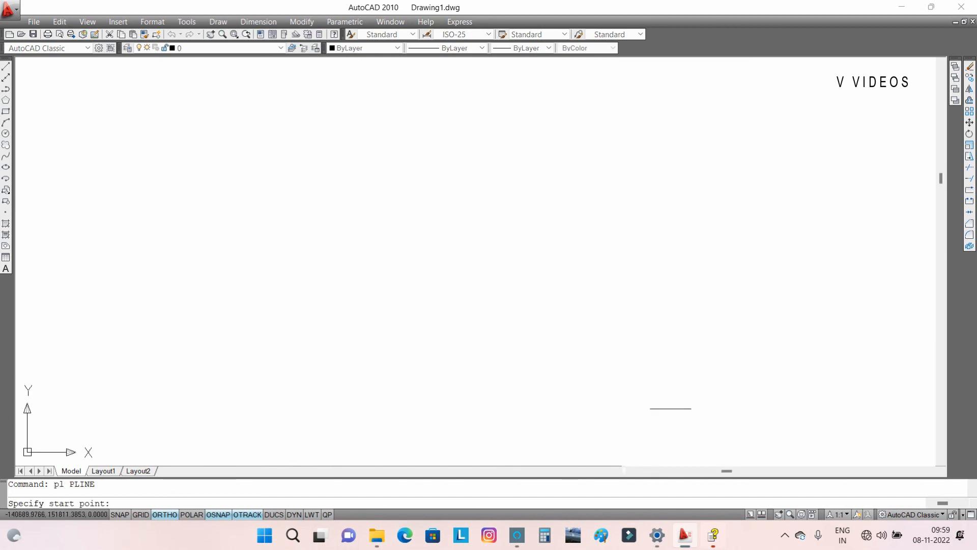
pyautogui.click(695, 219)
pyautogui.click(539, 219)
pyautogui.click(545, 375)
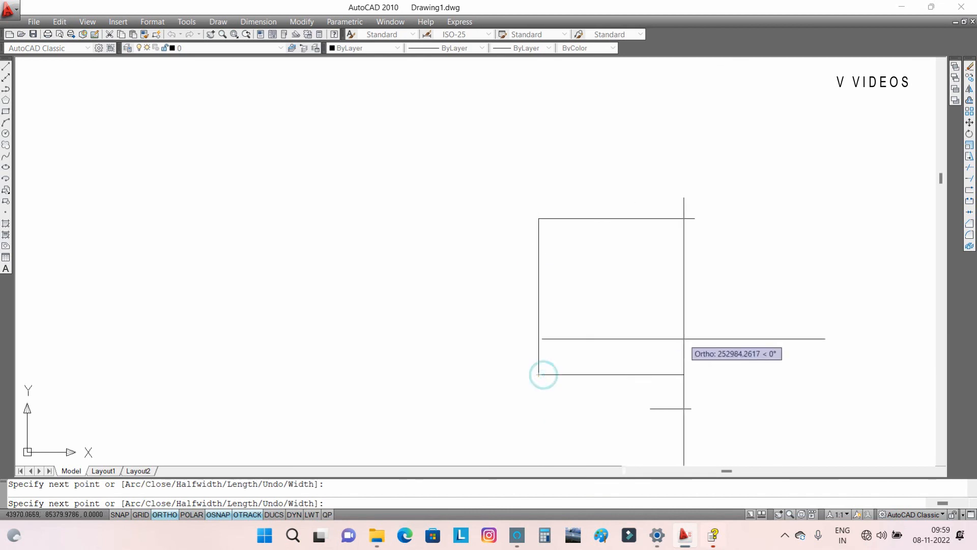
pyautogui.click(685, 338)
pyautogui.click(659, 286)
pyautogui.press('Escape')
pyautogui.click(682, 339)
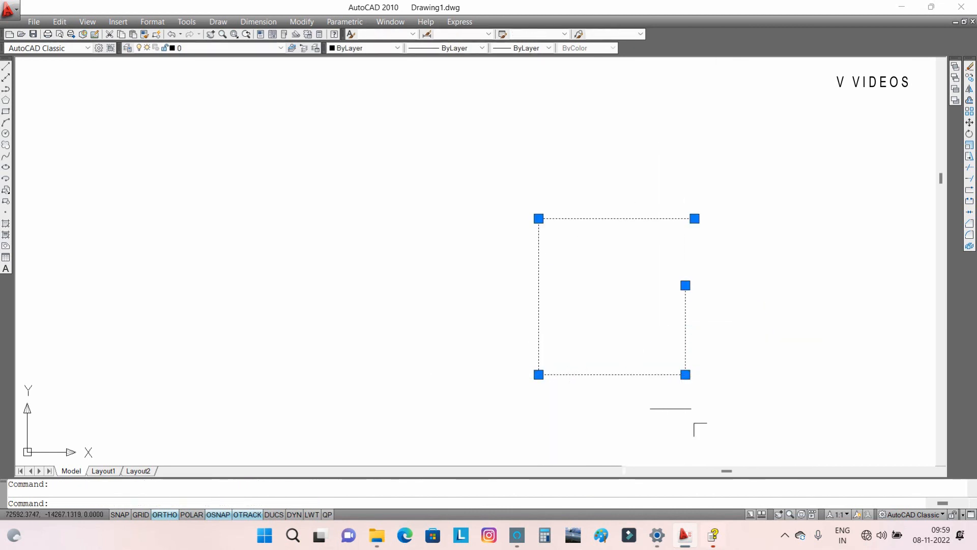
pyautogui.press('Escape')
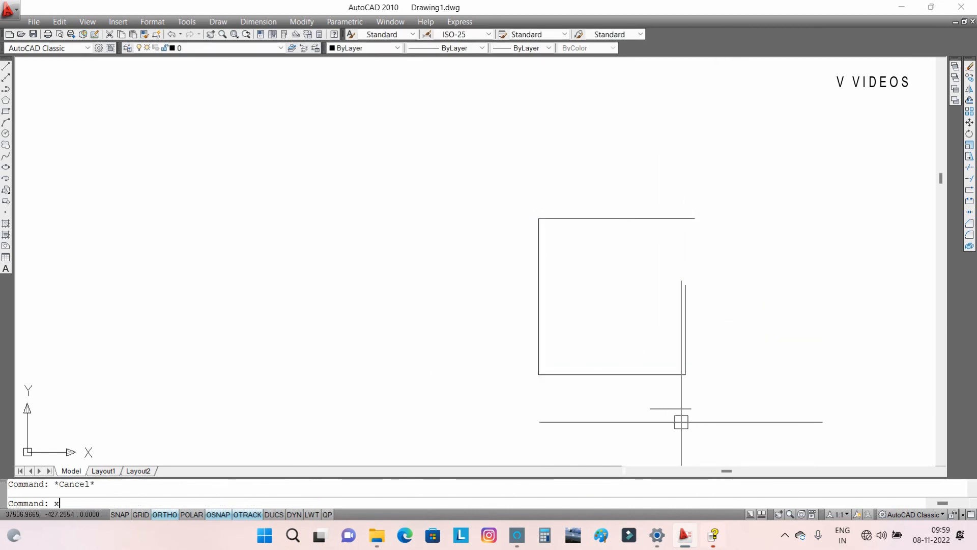
# Explode the open polyline using the EXPLODE command's x alias.
pyautogui.write('x')
pyautogui.press('Return')
pyautogui.click(630, 375)
pyautogui.press('Return')
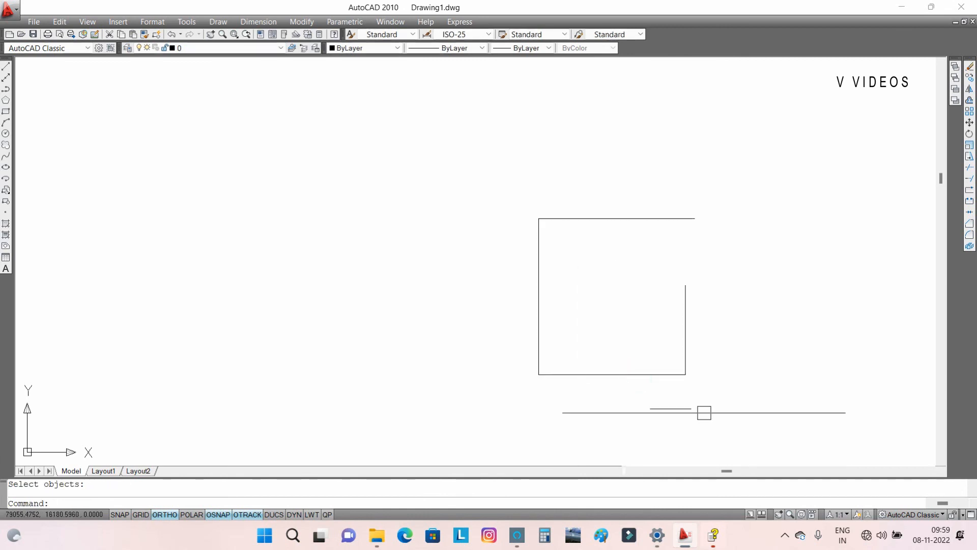
# Check the exploded polyline's right segment, and undo both the Explode and the polyline.
pyautogui.click(691, 349)
pyautogui.write('u')
pyautogui.press('Return')
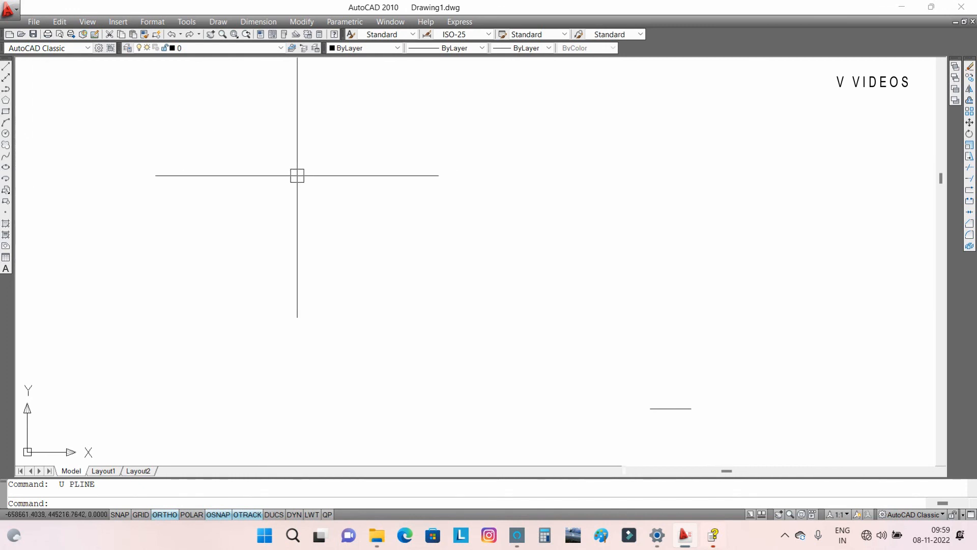
# Draw a rectangle slightly wider than tall in the empty area well away from the short horizontal line.
pyautogui.write('rec')
pyautogui.press('Return')
pyautogui.click(242, 142)
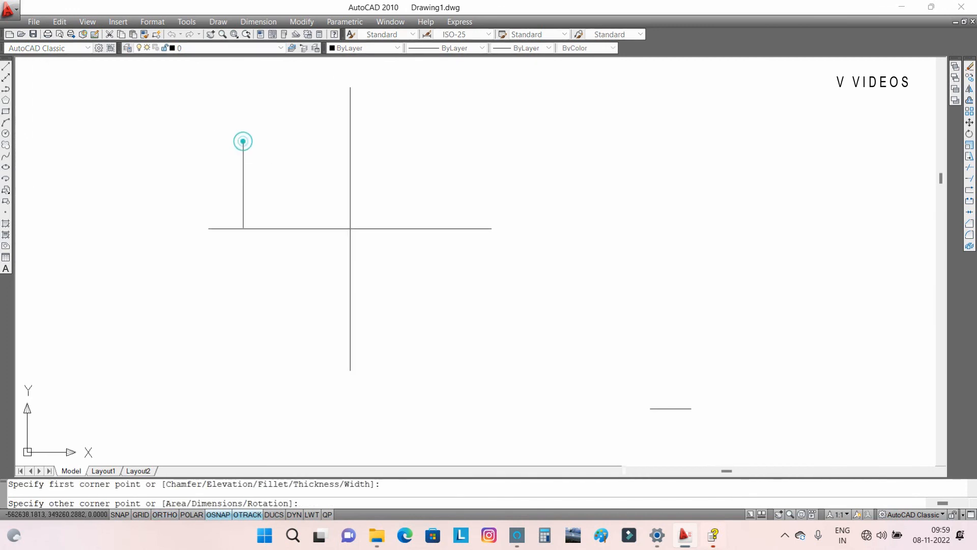
pyautogui.click(349, 227)
# Explode the new rectangle into separate lines using the EXPLODE command's x alias.
pyautogui.moveTo(349, 227); pyautogui.dragTo(502, 292, button='middle')
pyautogui.click(501, 296)
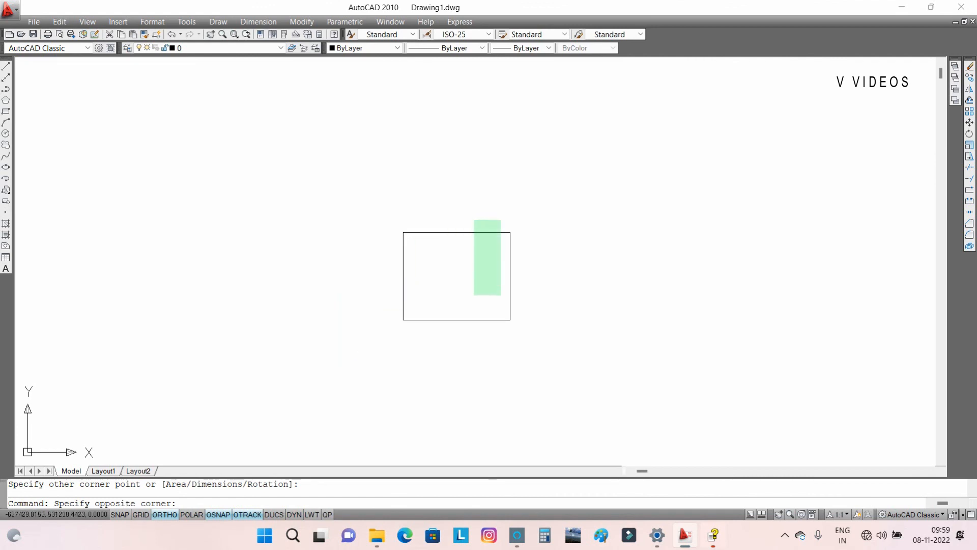
pyautogui.click(473, 220)
pyautogui.write('x')
pyautogui.press('Return')
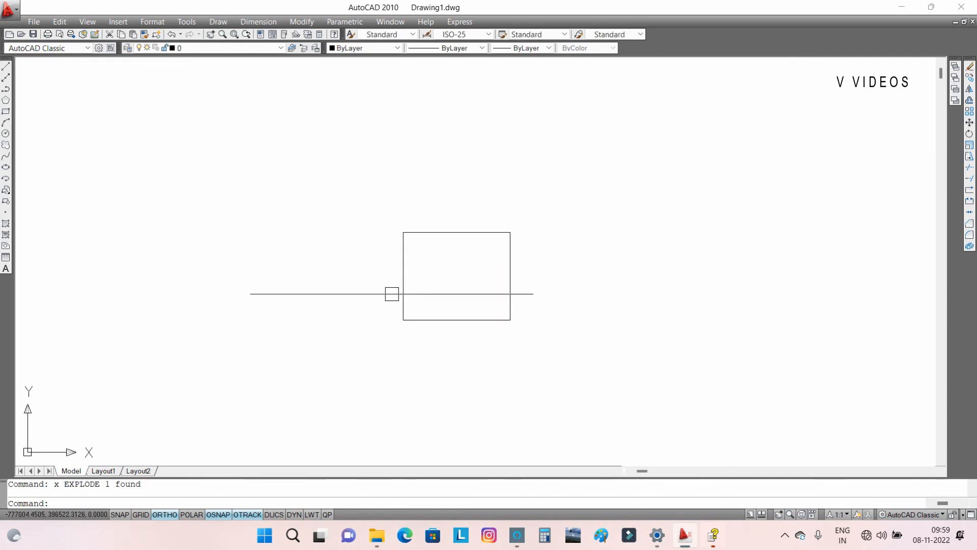
# Move the exploded rectangle's left side horizontally away to the left, and undo that move.
pyautogui.click(403, 305)
pyautogui.write('m')
pyautogui.press('Return')
pyautogui.click(403, 320)
pyautogui.click(229, 343)
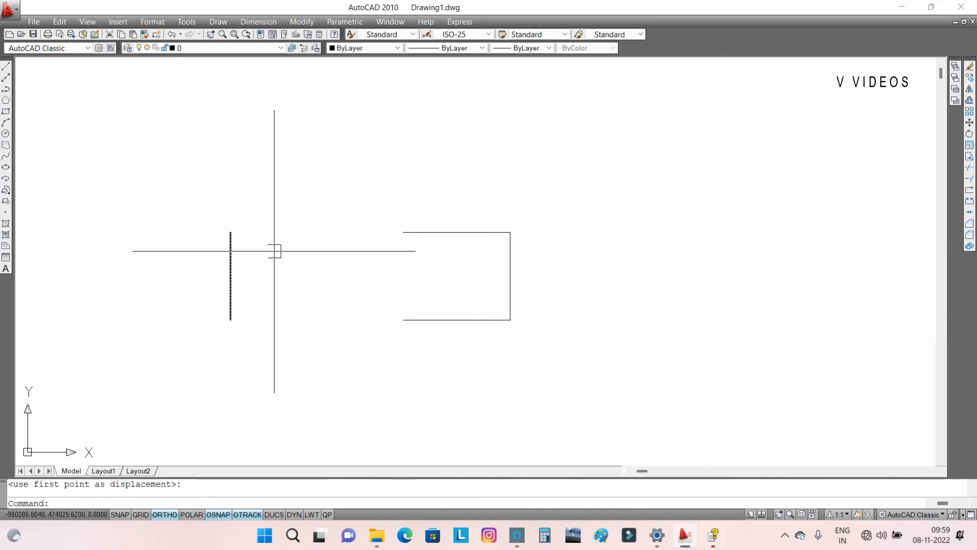
pyautogui.write('u')
pyautogui.press('Return')
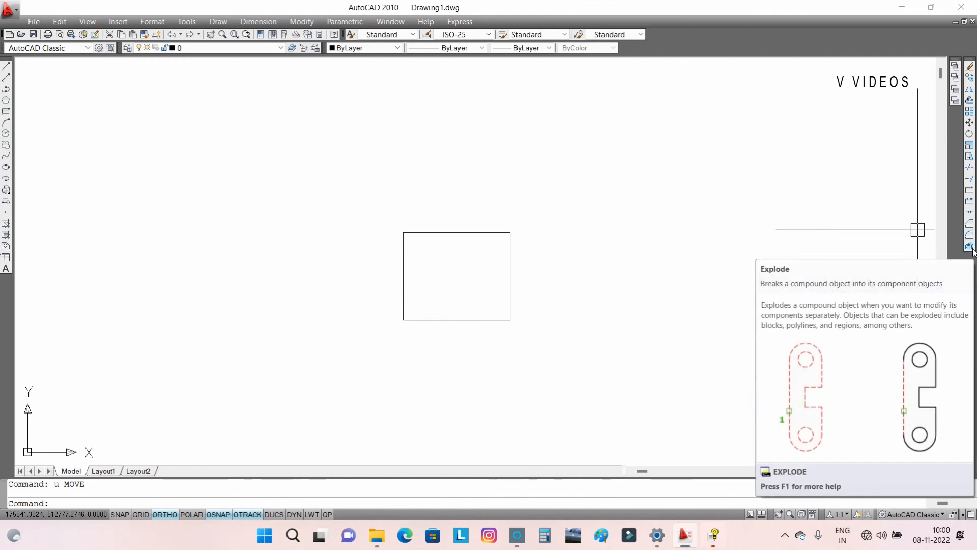
# Select all four lines of the exploded rectangle together with a crossing window.
pyautogui.moveTo(466, 240); pyautogui.dragTo(475, 248, button='middle')
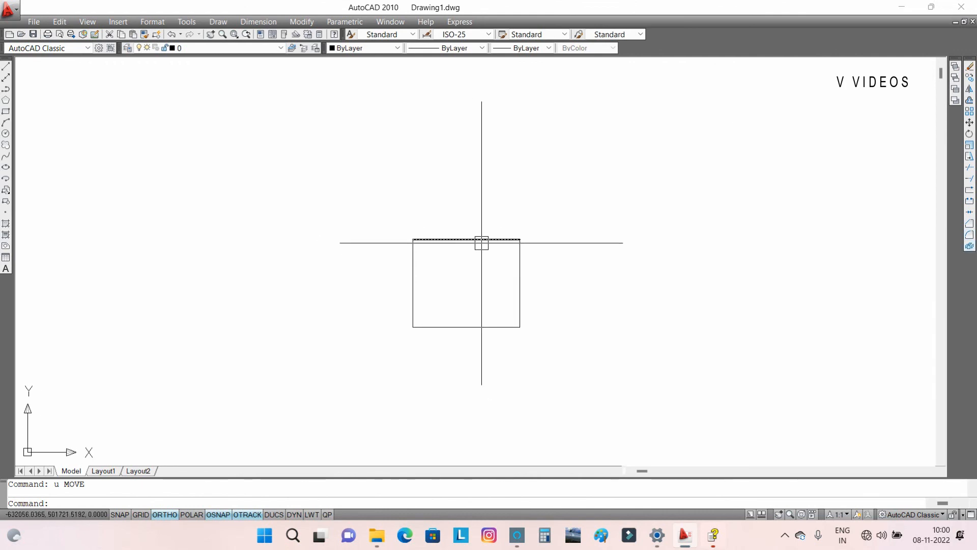
pyautogui.click(576, 217)
pyautogui.click(311, 372)
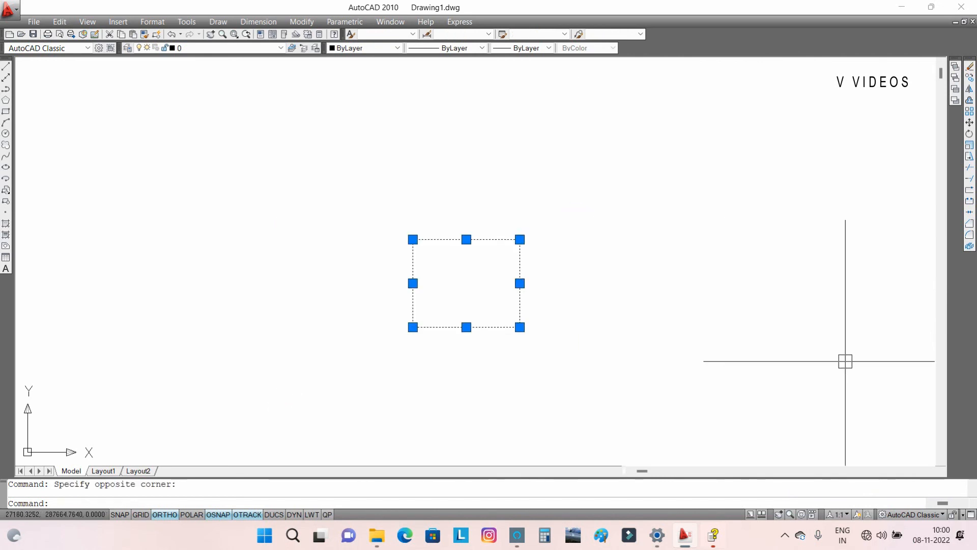